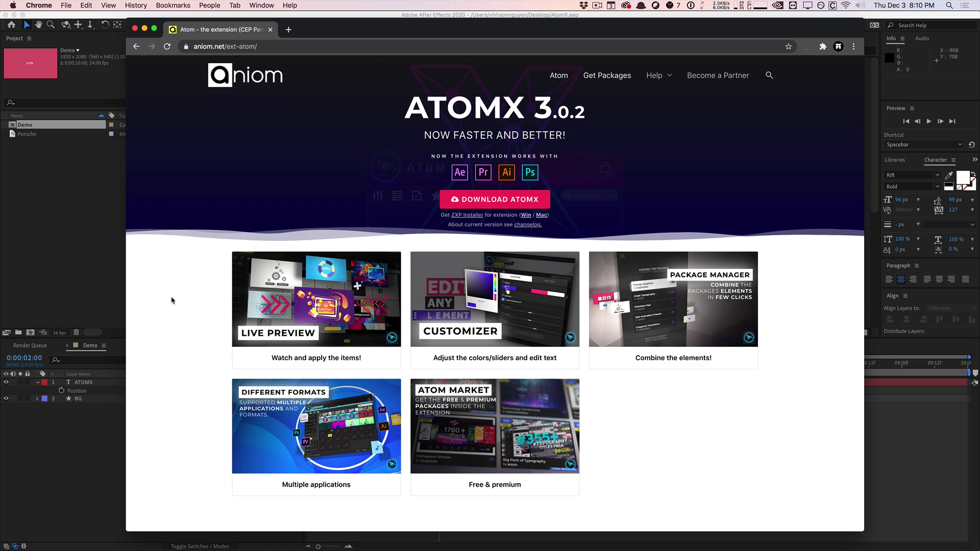
# - Scroll through the aniom.net Atom Packages grid and back up, then minimize Chrome
pyautogui.scroll(-2, 172, 300)
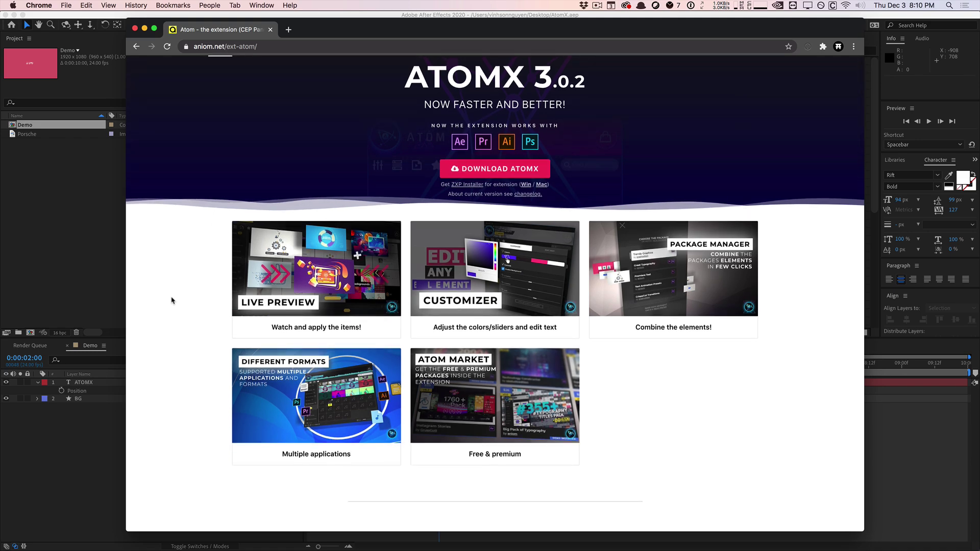
pyautogui.scroll(-10, 172, 300)
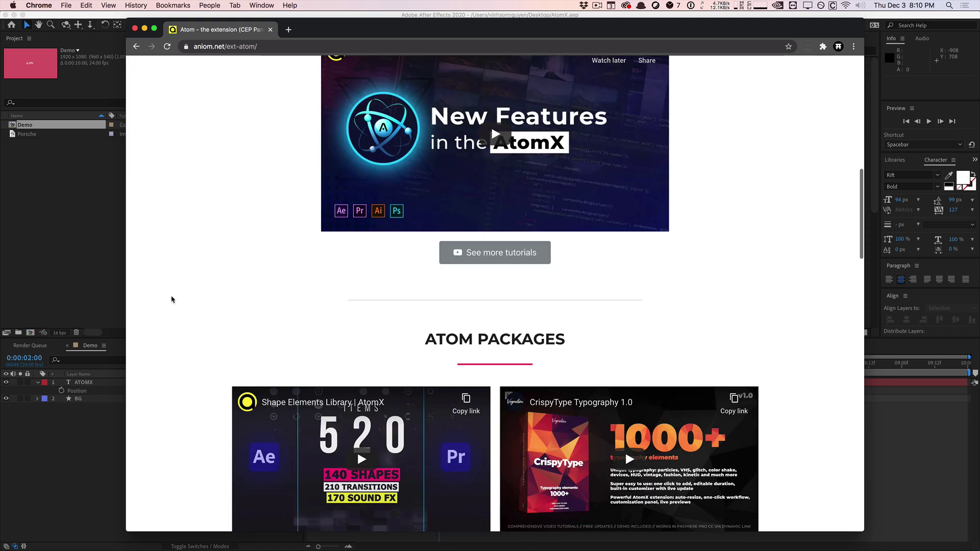
pyautogui.scroll(-8, 172, 300)
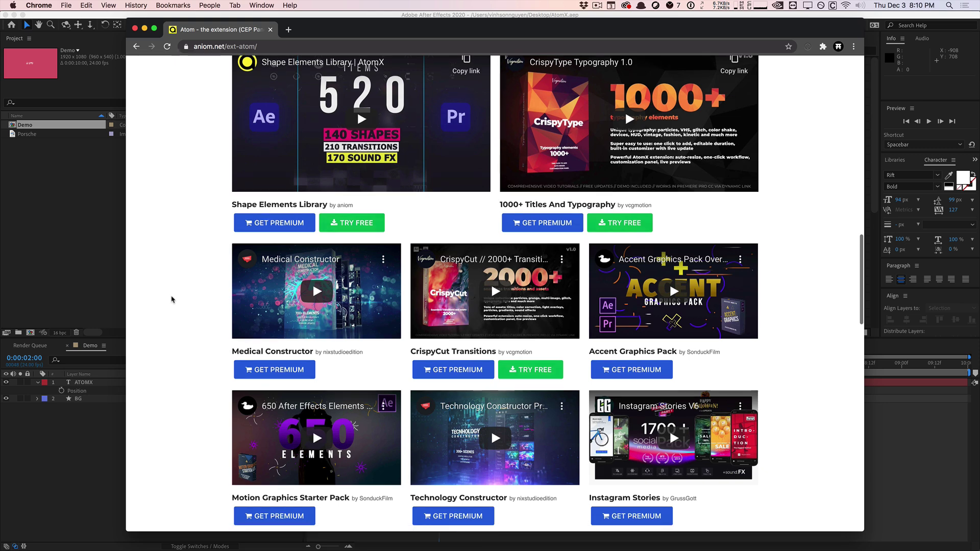
pyautogui.scroll(-4, 172, 300)
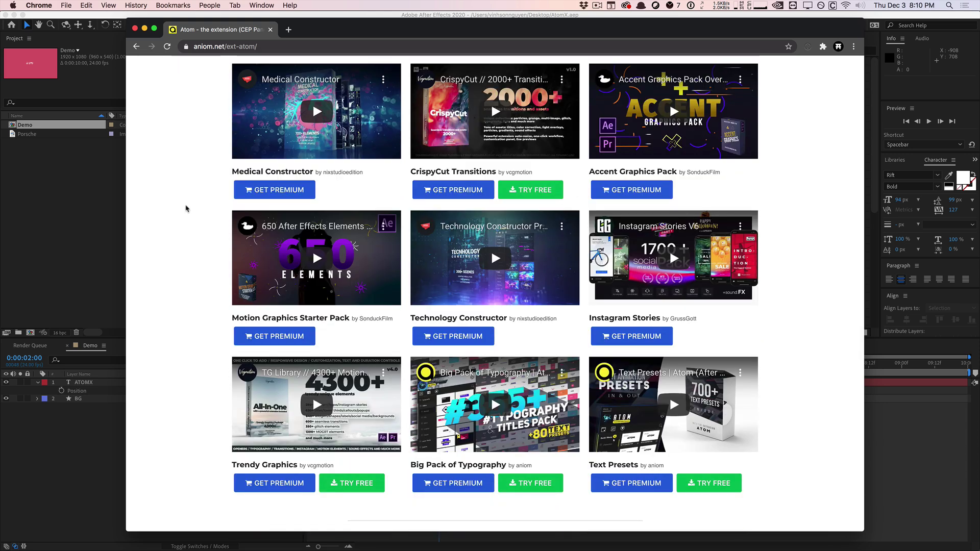
pyautogui.scroll(-1, 186, 209)
pyautogui.scroll(10, 186, 208)
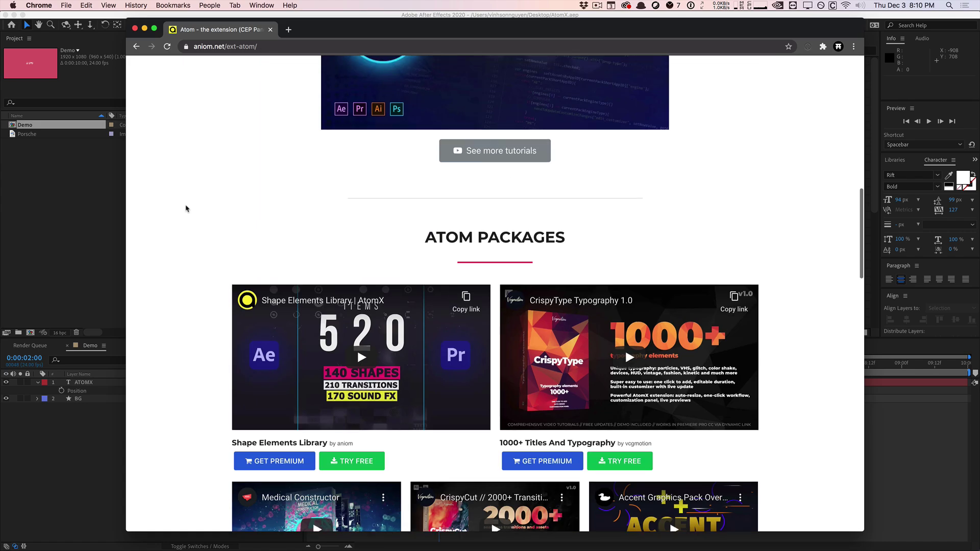
pyautogui.scroll(15, 185, 208)
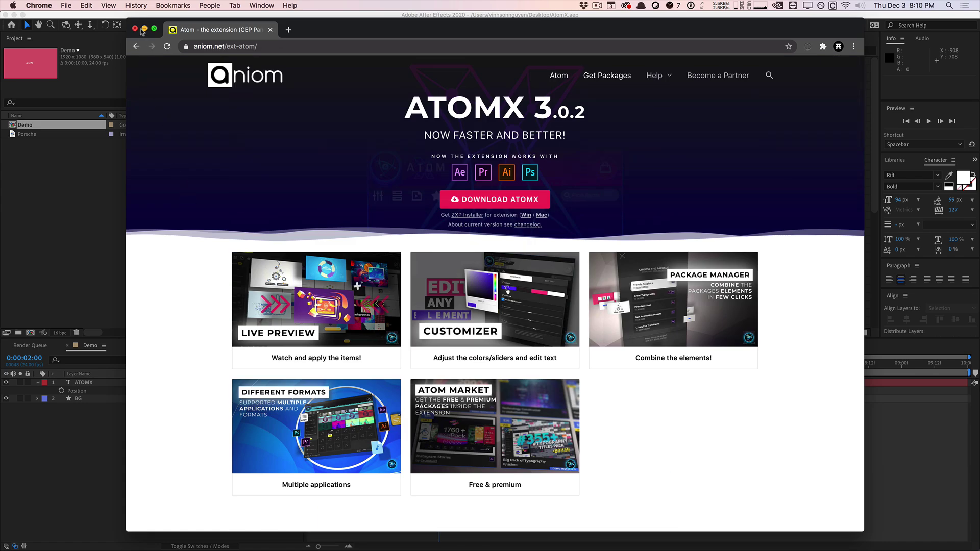
pyautogui.click(145, 29)
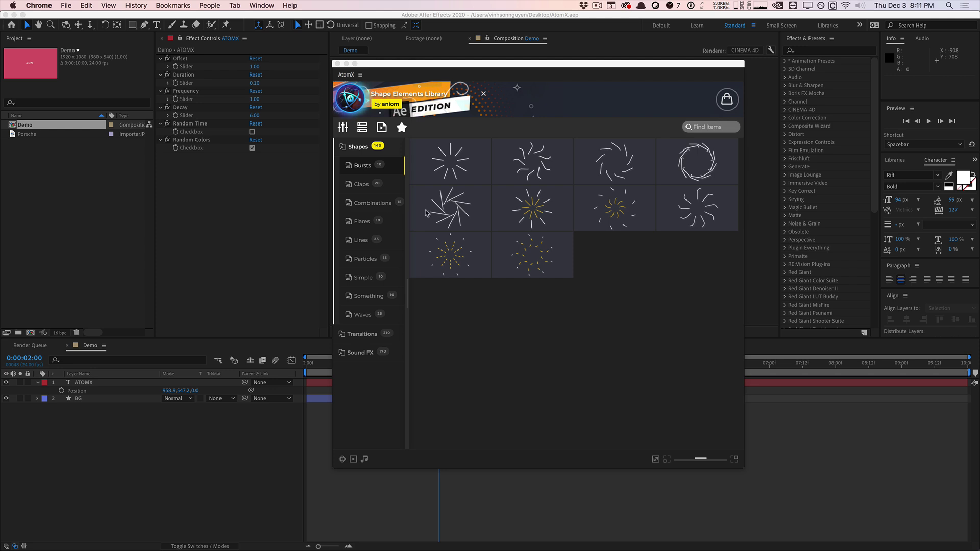
# - Raise the floating AtomX Shape Elements Library window a little higher on screen
pyautogui.moveTo(499, 68); pyautogui.dragTo(500, 64)
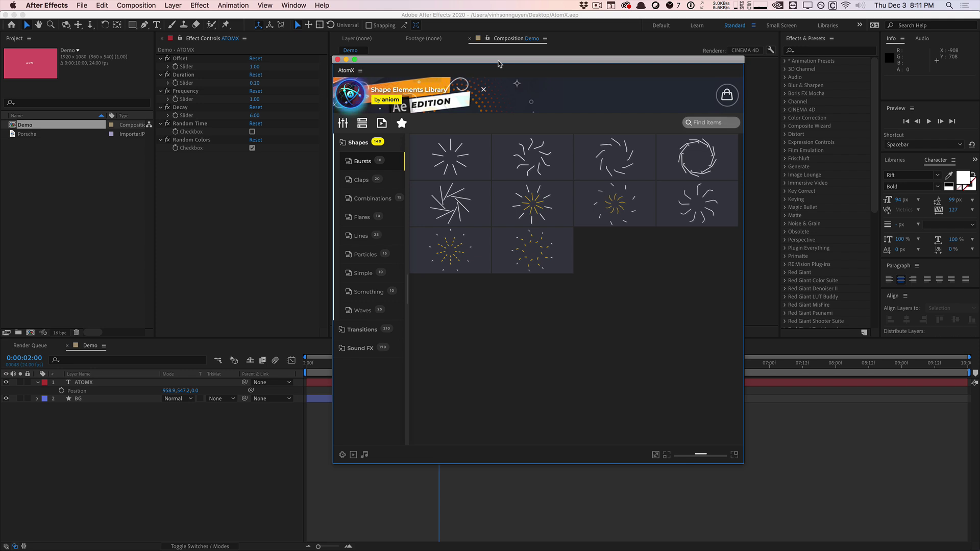
pyautogui.moveTo(499, 64); pyautogui.dragTo(499, 52)
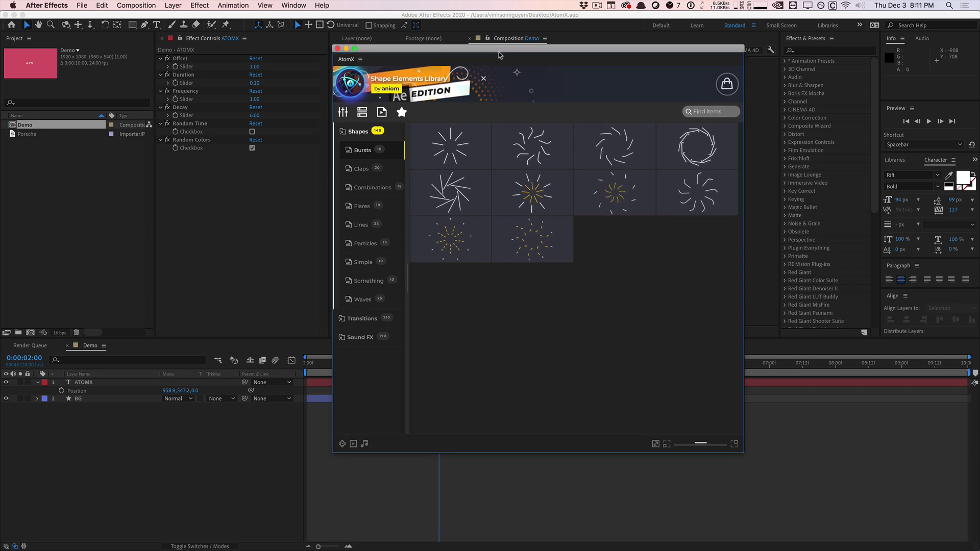
# - Preview the AtomX Bursts shape tiles
pyautogui.moveTo(493, 134)
pyautogui.moveTo(452, 148)
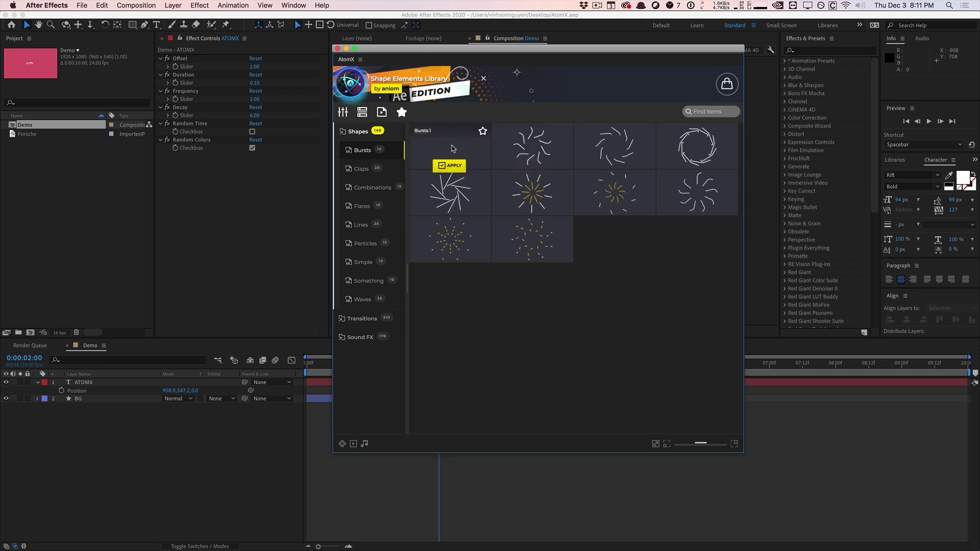
pyautogui.moveTo(696, 193)
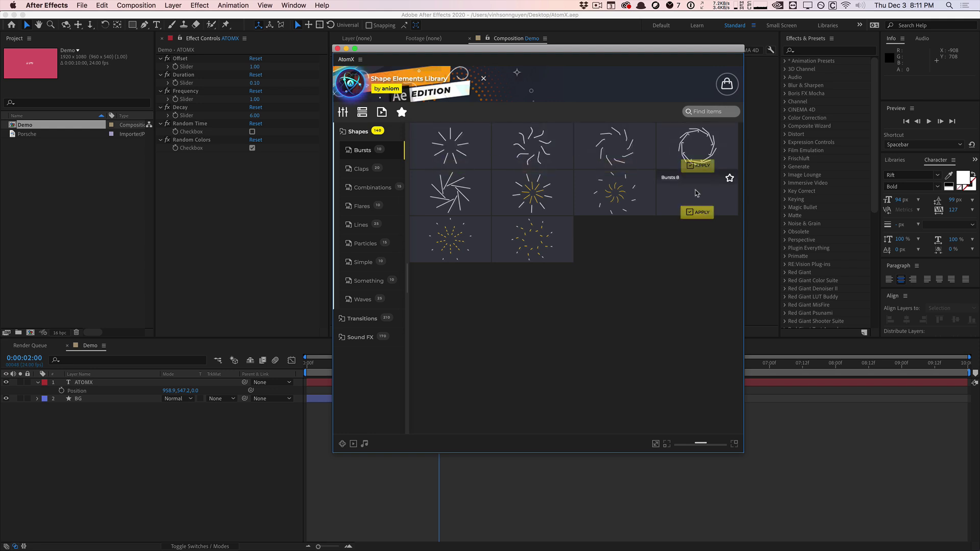
pyautogui.moveTo(527, 189)
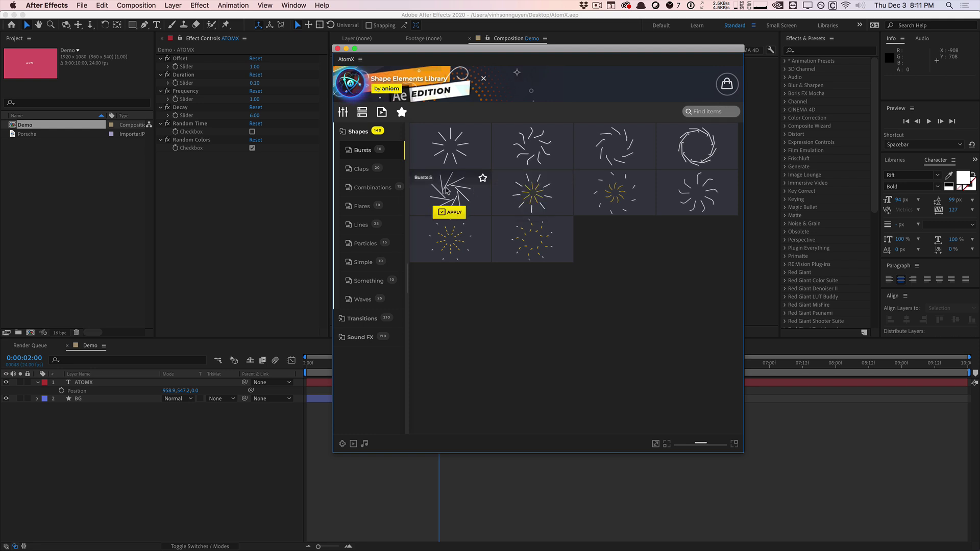
pyautogui.moveTo(450, 243)
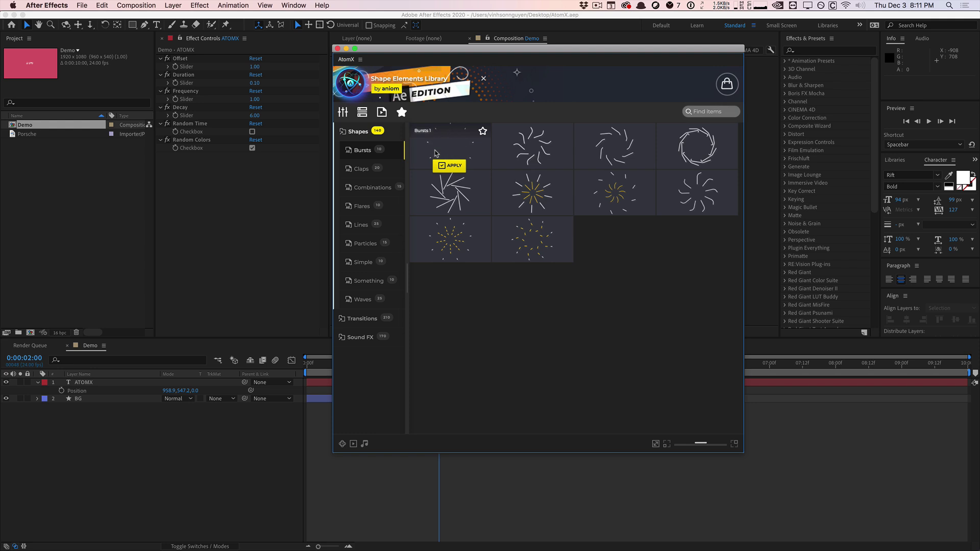
# - Preview the Claps shapes, then move on to the Combinations set
pyautogui.click(362, 169)
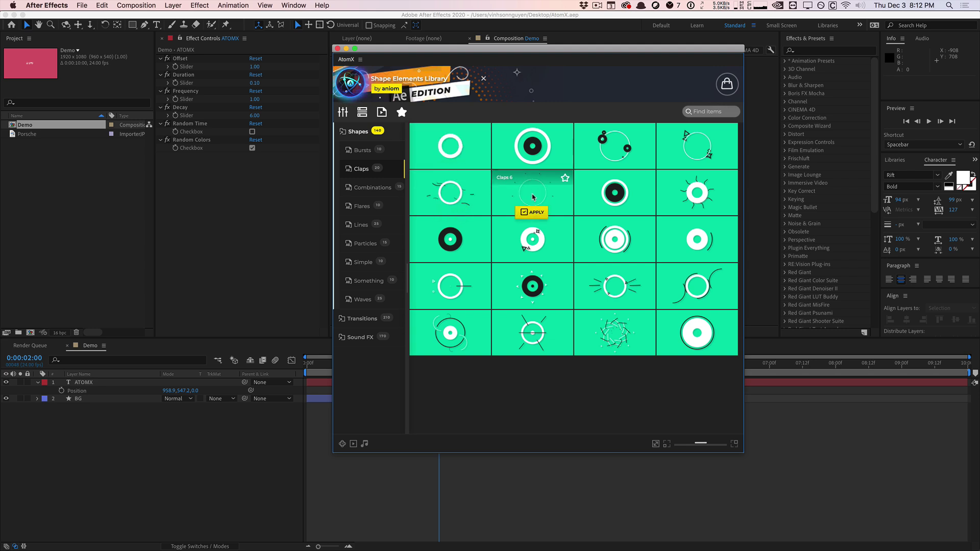
pyautogui.moveTo(531, 241)
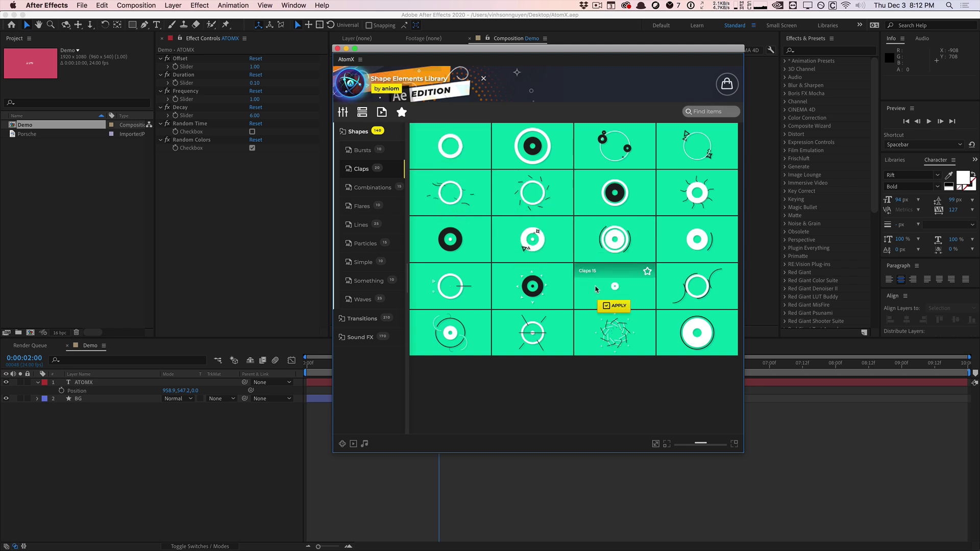
pyautogui.moveTo(596, 332)
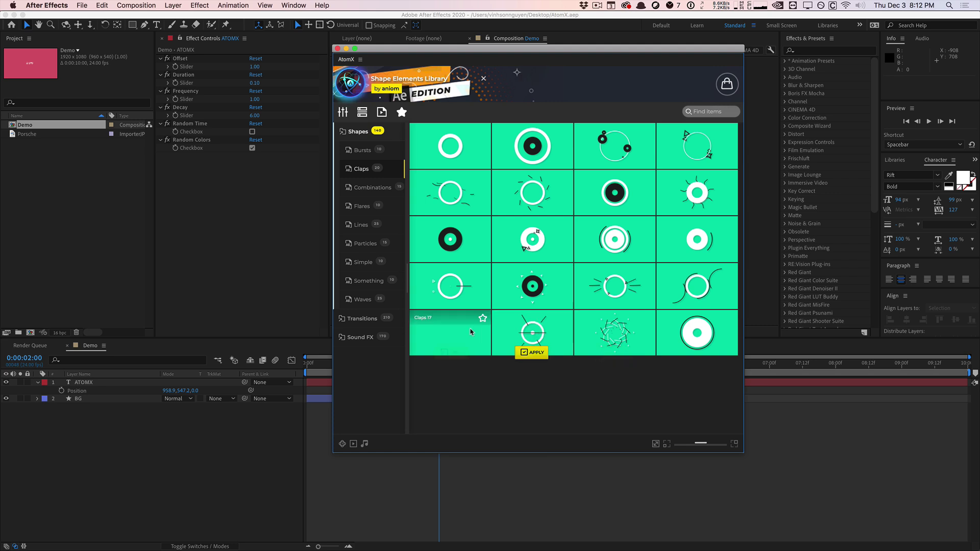
pyautogui.moveTo(468, 332)
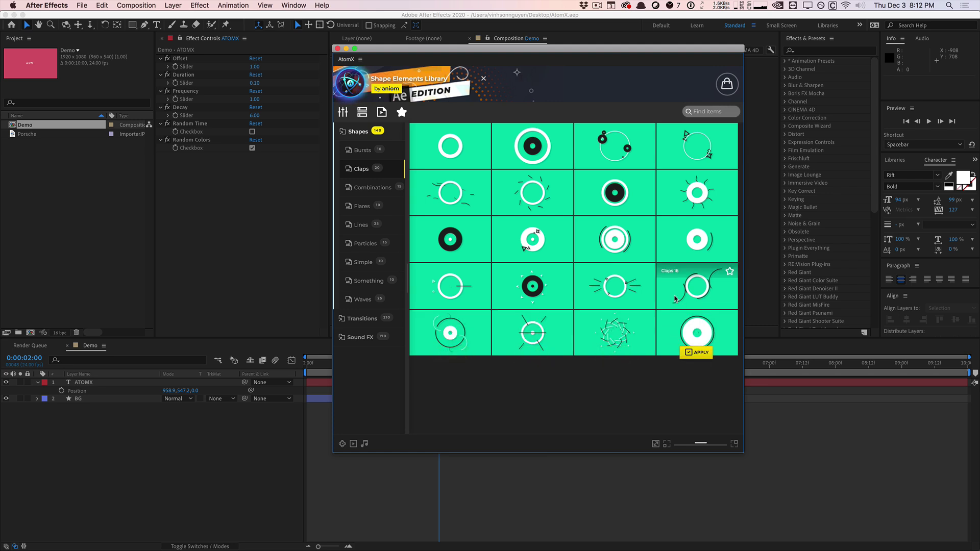
pyautogui.moveTo(675, 298)
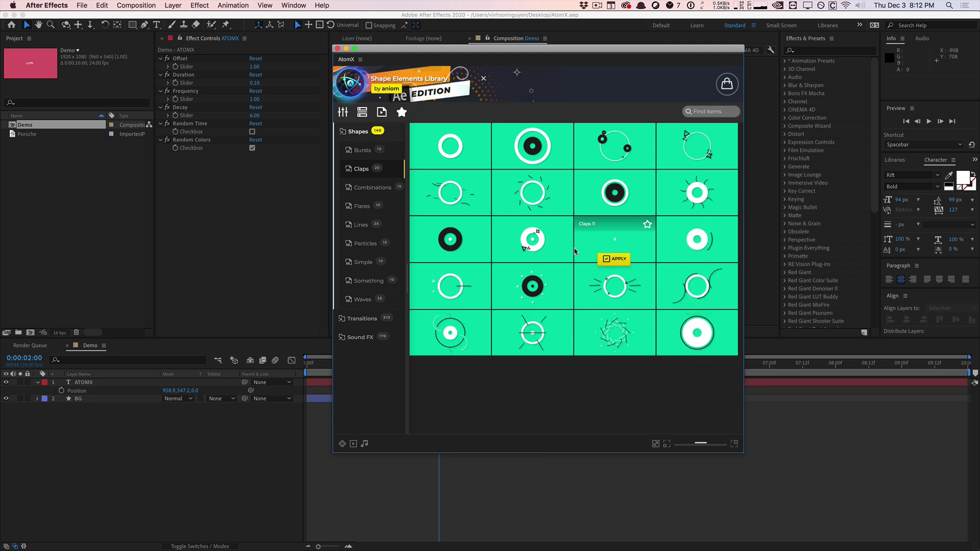
pyautogui.moveTo(517, 221)
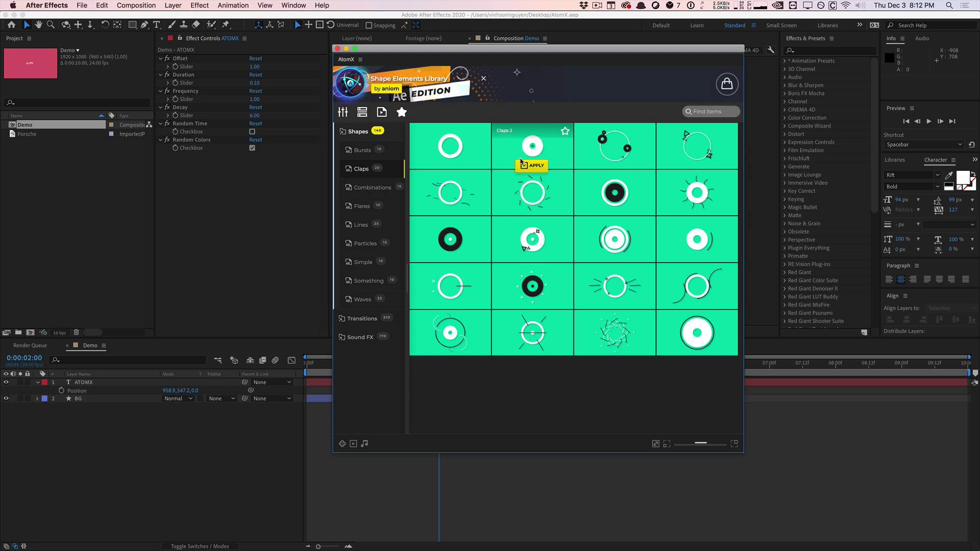
pyautogui.moveTo(594, 157)
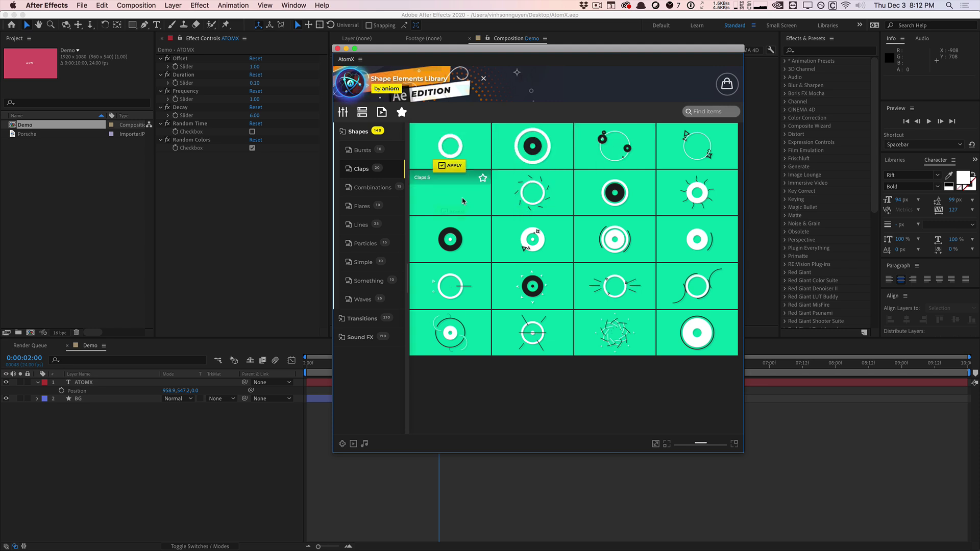
pyautogui.click(373, 194)
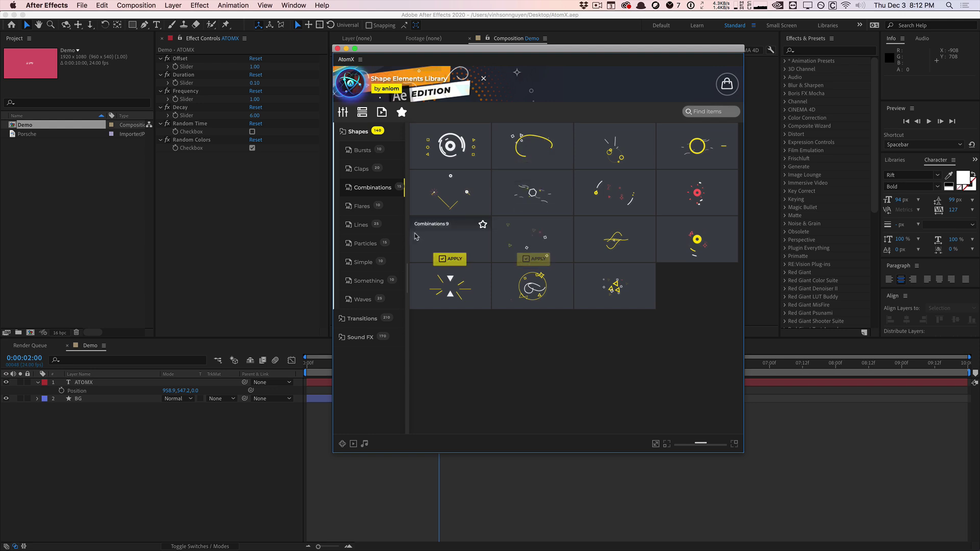
# - Preview the AtomX Flares and Lines shapes
pyautogui.click(362, 206)
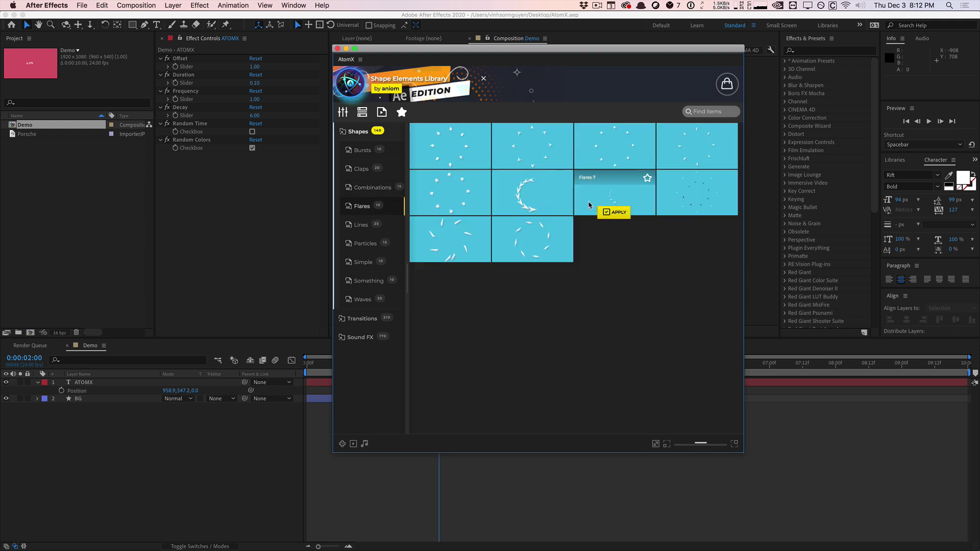
pyautogui.moveTo(527, 237)
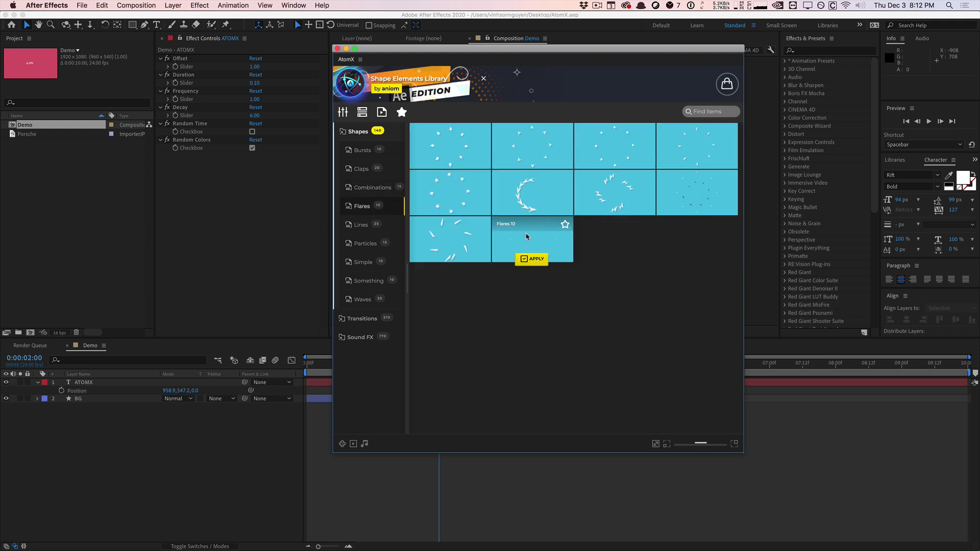
pyautogui.click(361, 224)
pyautogui.moveTo(606, 212)
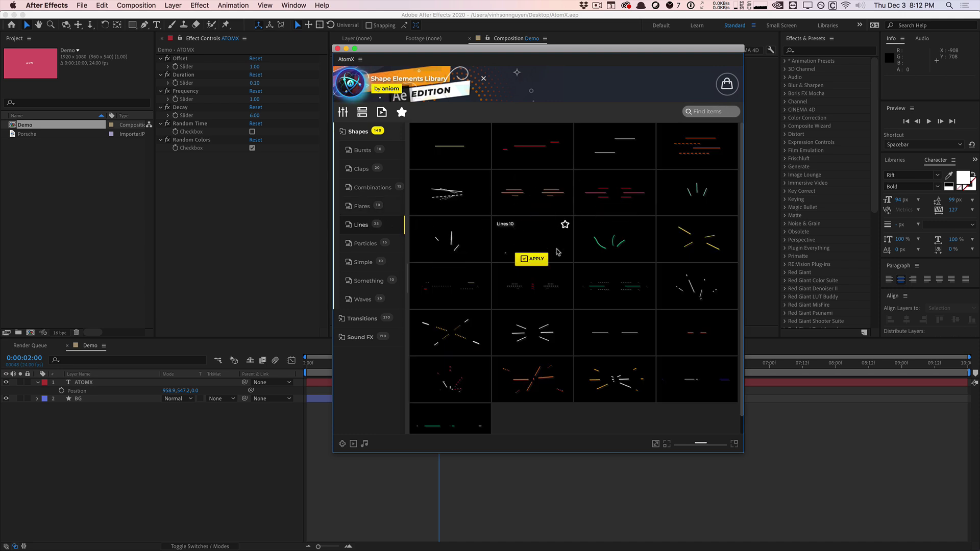
pyautogui.moveTo(559, 287)
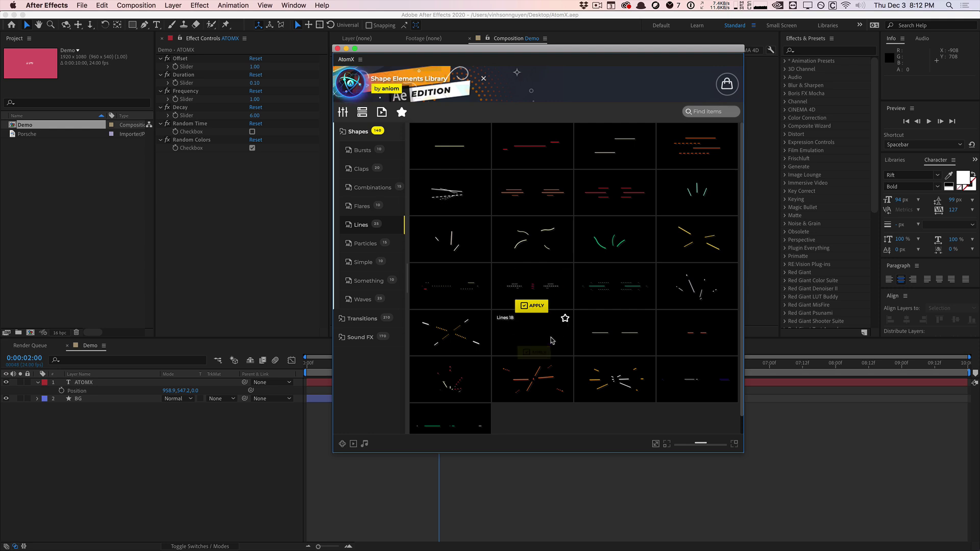
pyautogui.scroll(-2, 551, 352)
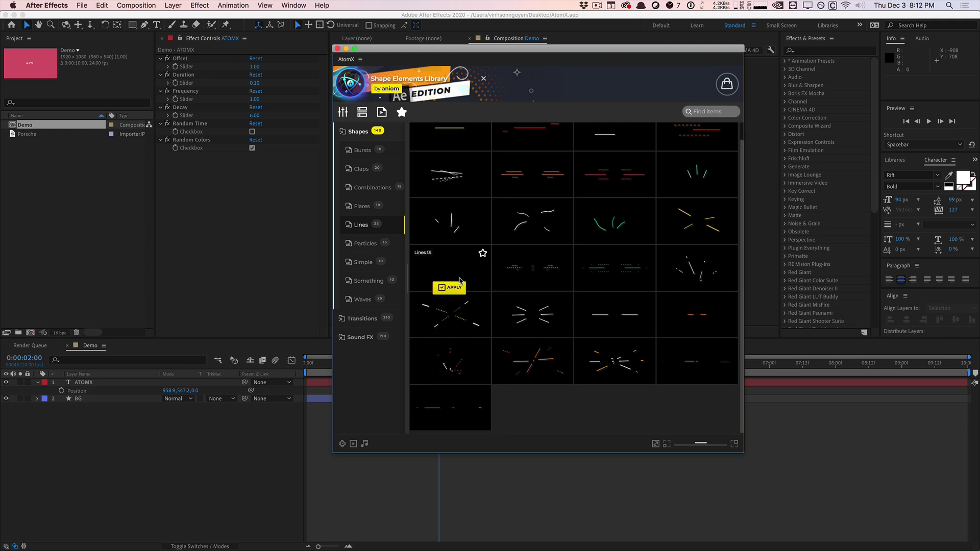
# - Preview the Particles shapes, then bring up the Simple shapes
pyautogui.click(377, 248)
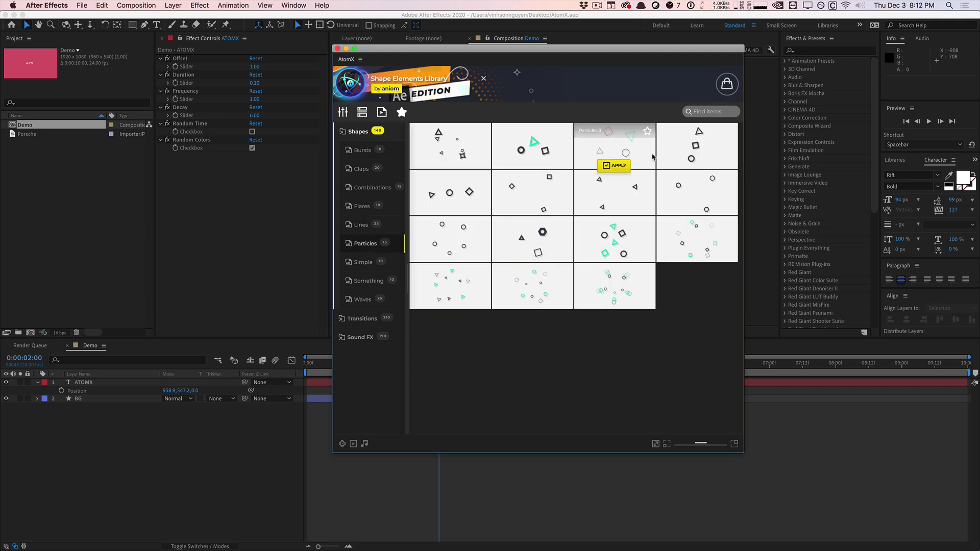
pyautogui.moveTo(595, 195)
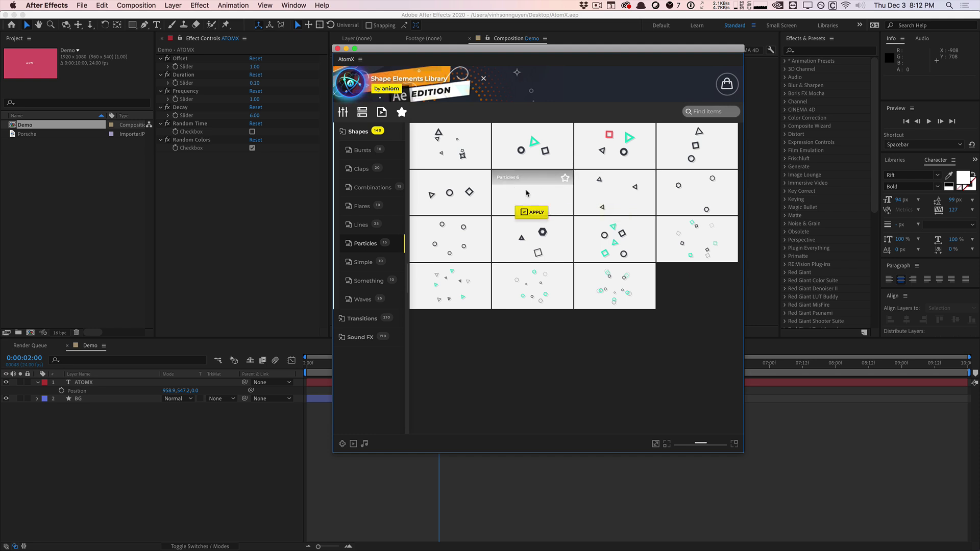
pyautogui.moveTo(459, 202)
pyautogui.moveTo(473, 228)
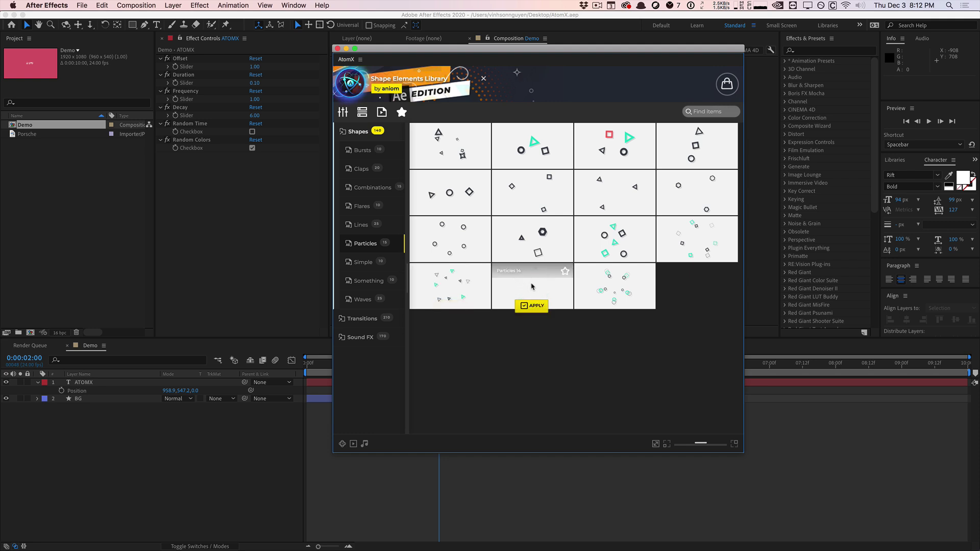
pyautogui.click(374, 262)
pyautogui.moveTo(519, 236)
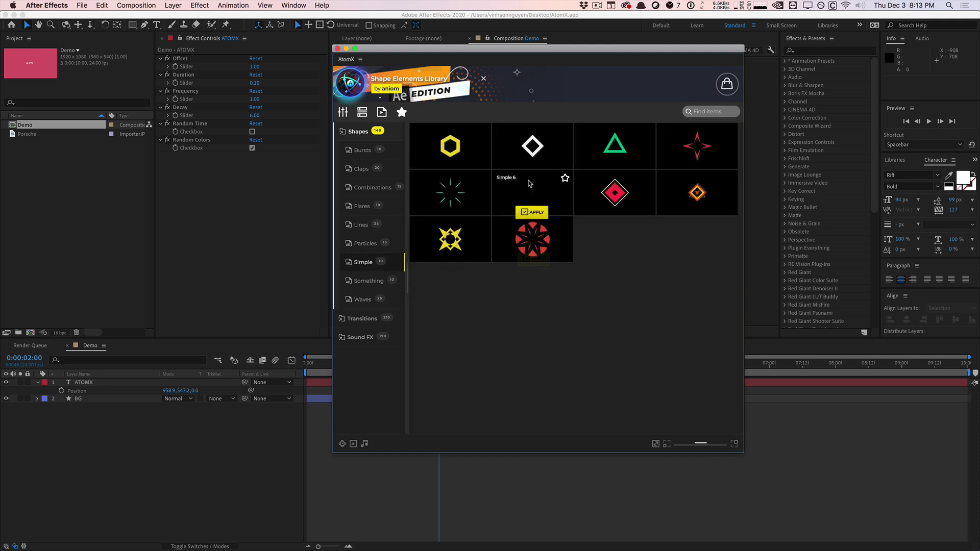
# - Preview the AtomX Something shapes
pyautogui.click(366, 280)
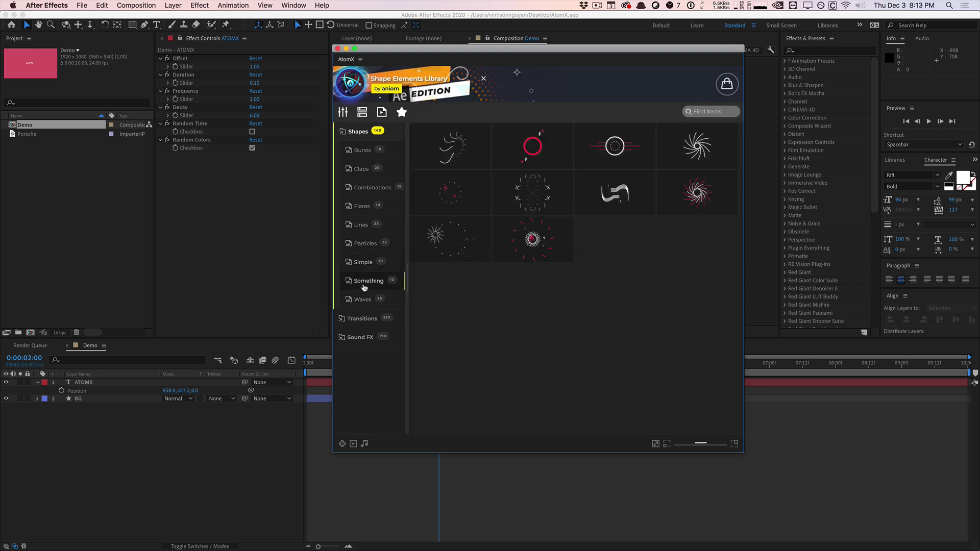
pyautogui.moveTo(516, 254)
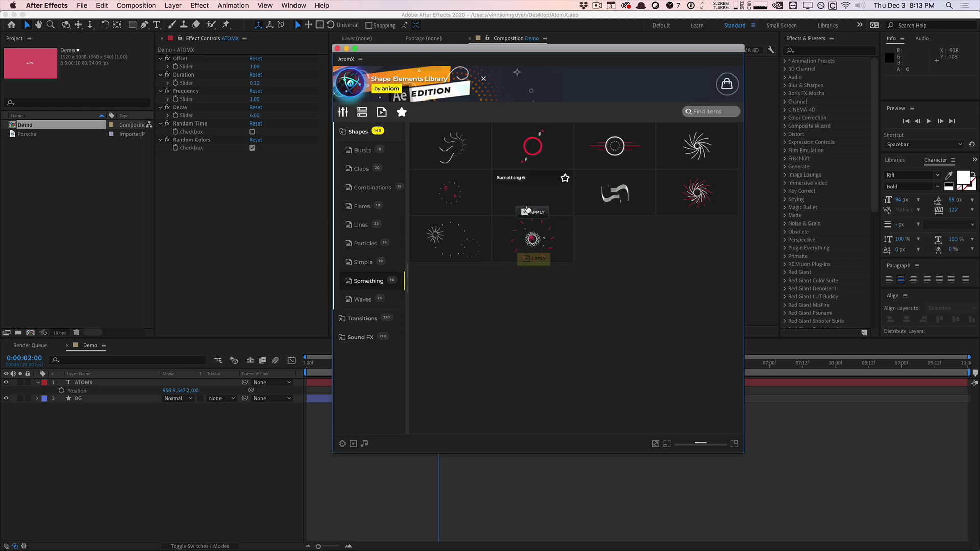
pyautogui.moveTo(539, 164)
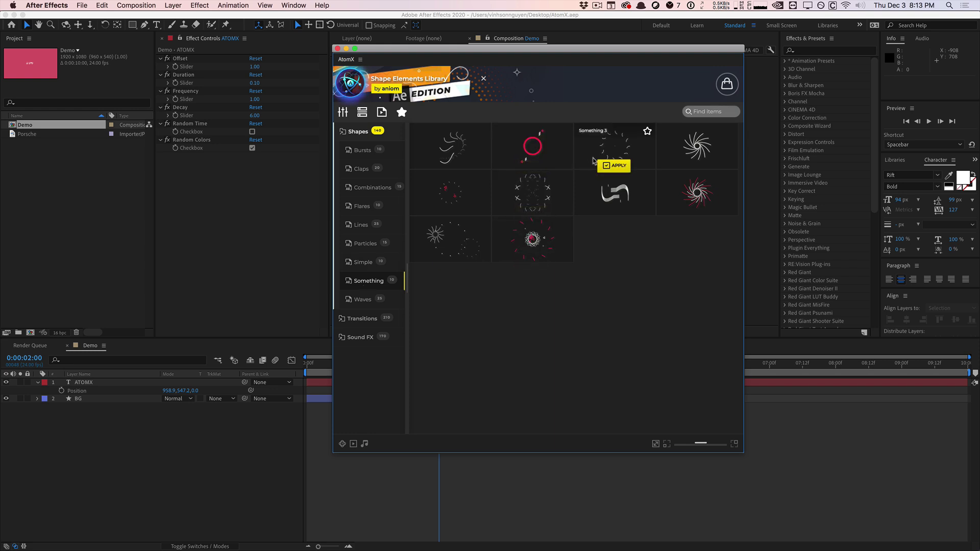
pyautogui.moveTo(454, 151)
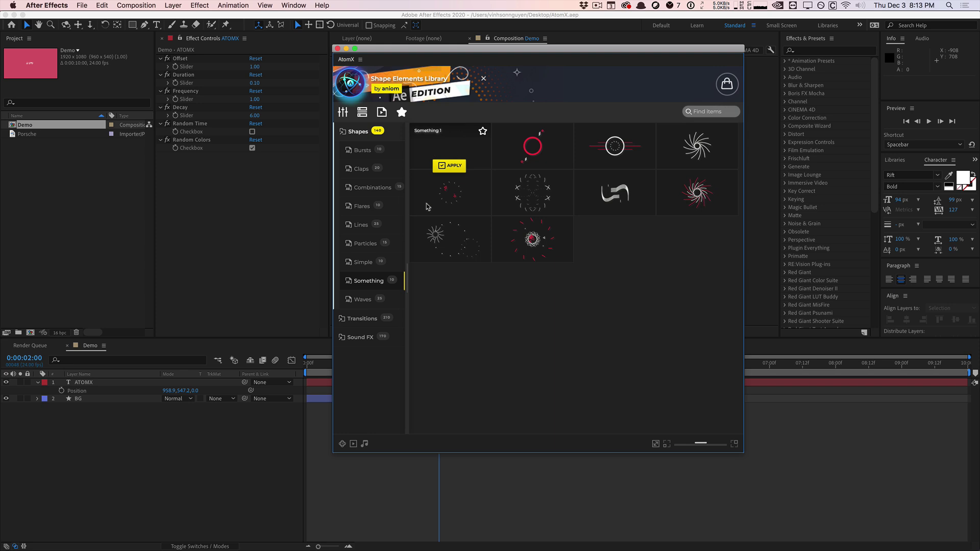
# - Preview the Waves shapes, then show the Paper transition presets
pyautogui.click(362, 299)
pyautogui.moveTo(554, 205)
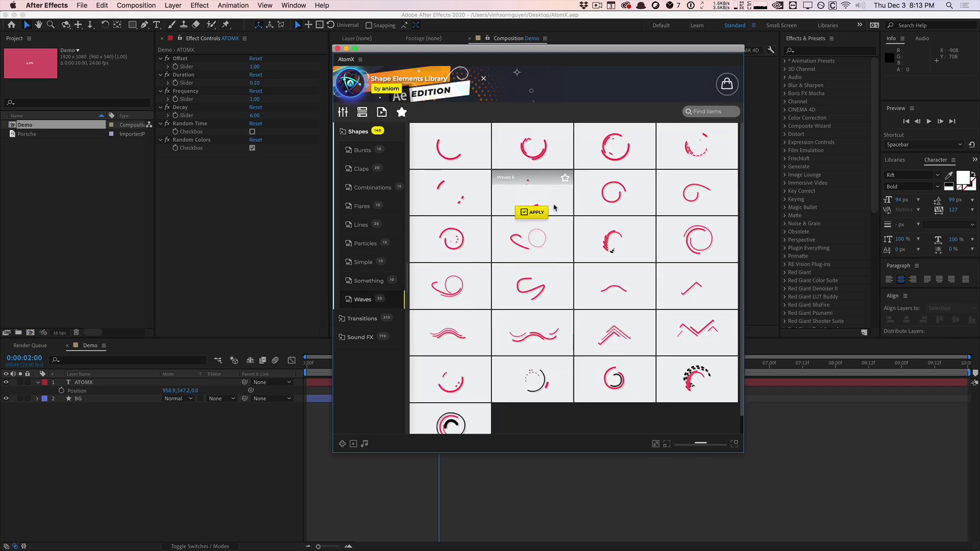
pyautogui.moveTo(544, 286)
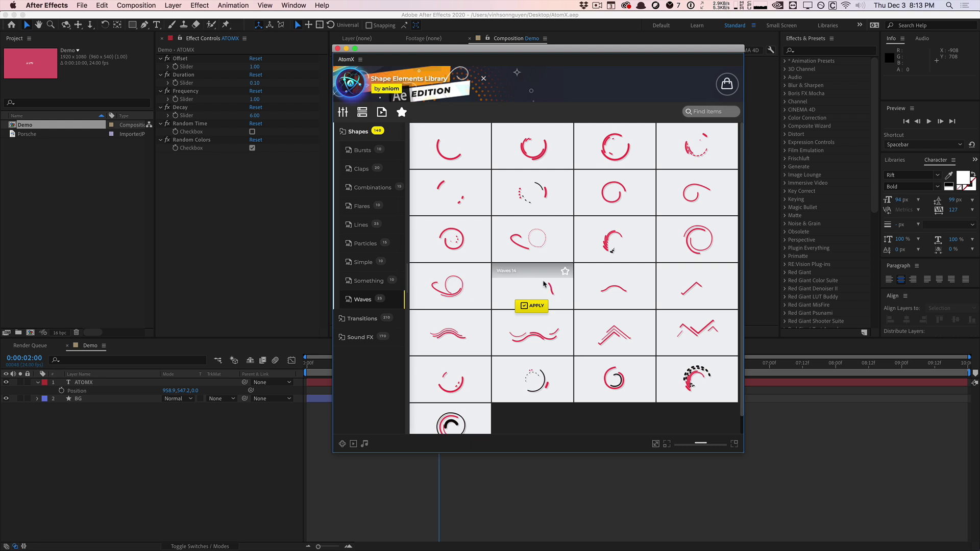
pyautogui.click(371, 318)
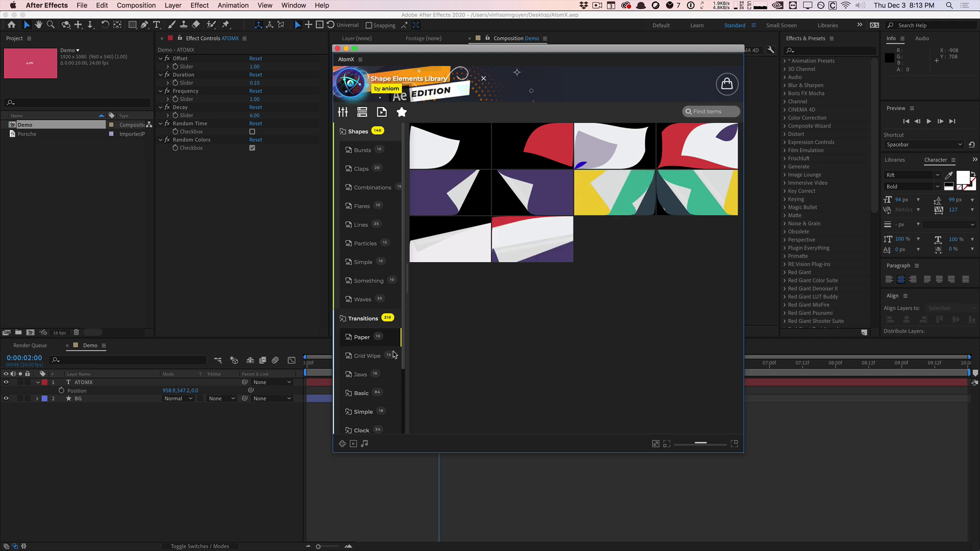
# - Preview the Grid Wipe and Jaws transition presets
pyautogui.click(367, 356)
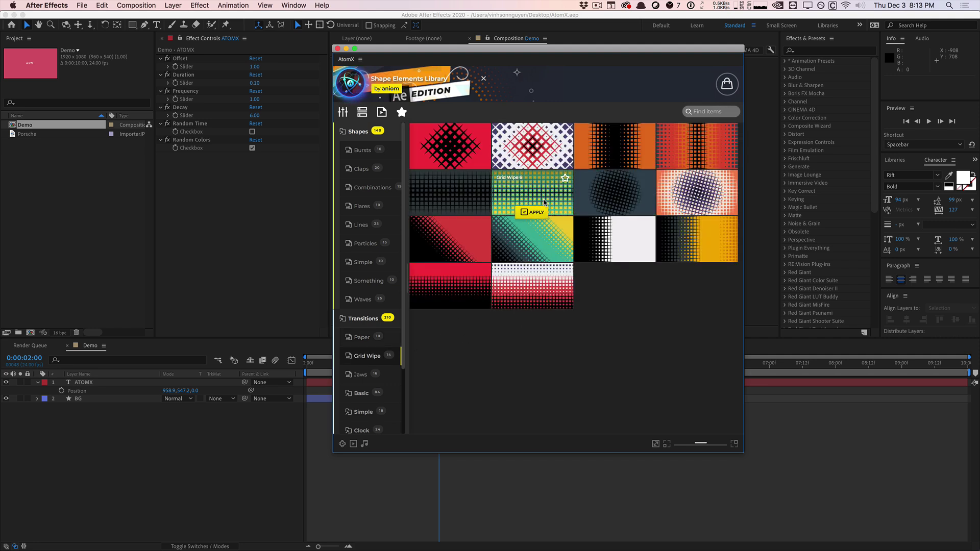
pyautogui.moveTo(542, 232)
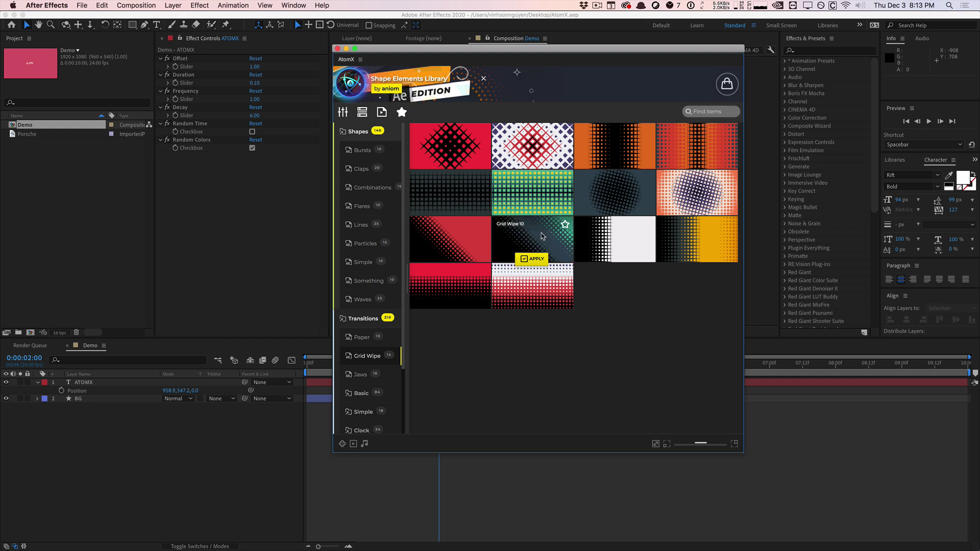
pyautogui.click(360, 378)
pyautogui.moveTo(569, 248)
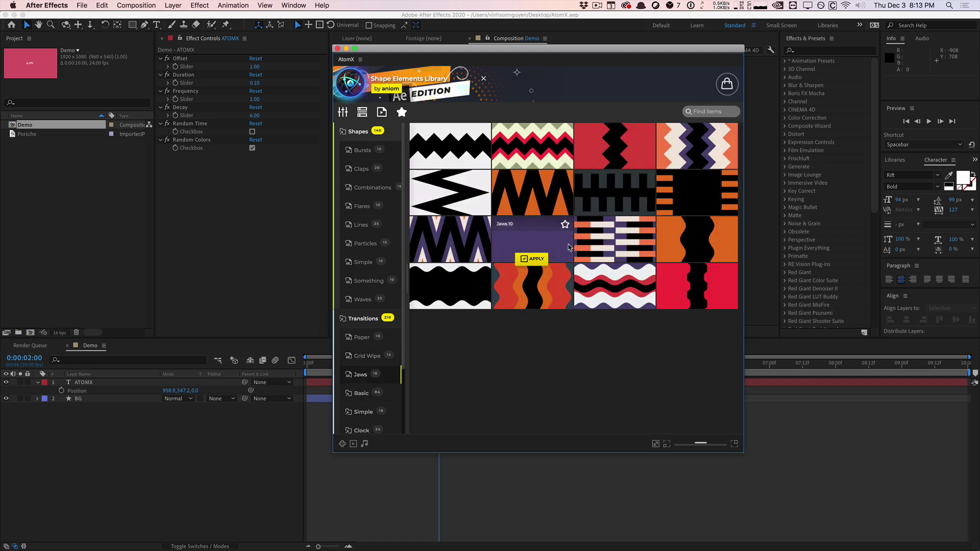
# - Browse the Basic transitions: Circles, Lines, Movement, Squares and Triangles
pyautogui.click(382, 393)
pyautogui.moveTo(591, 251)
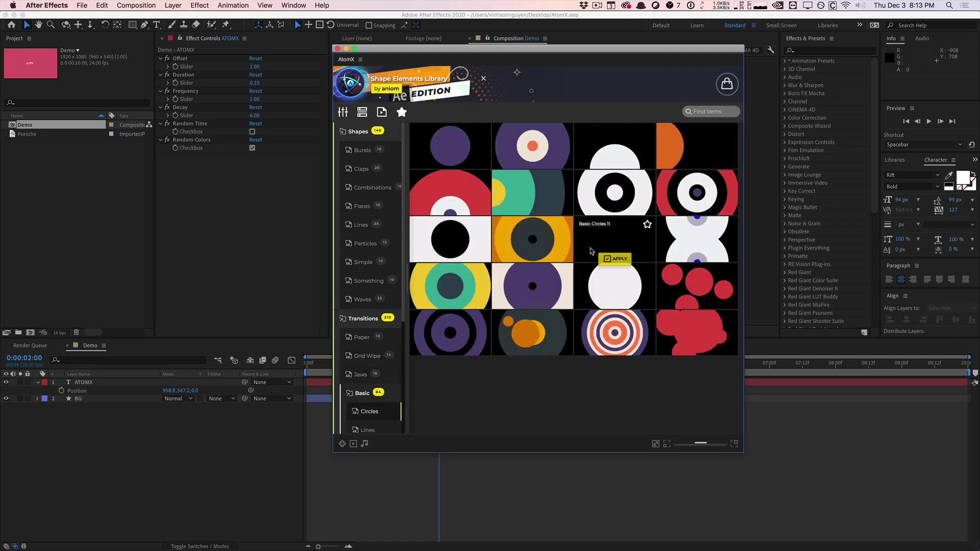
pyautogui.moveTo(530, 255)
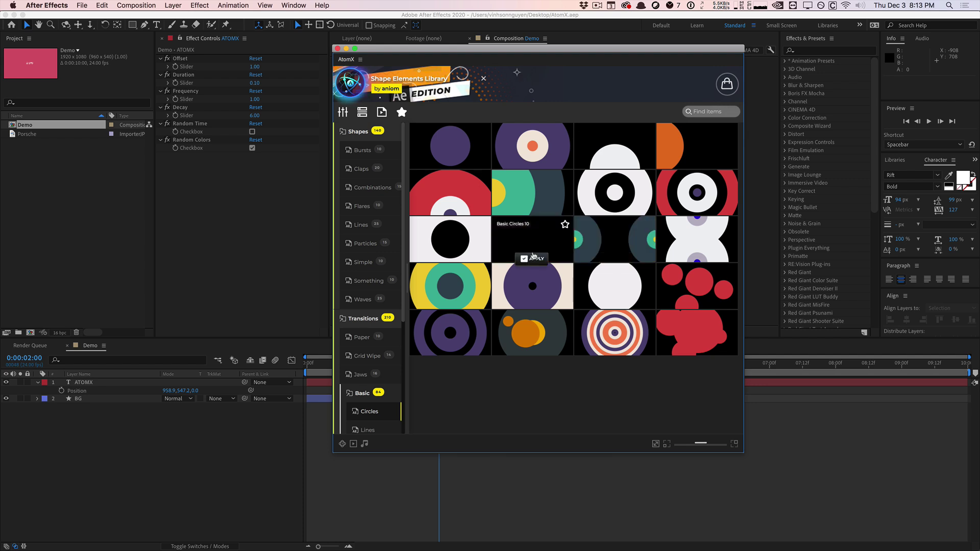
pyautogui.moveTo(531, 189)
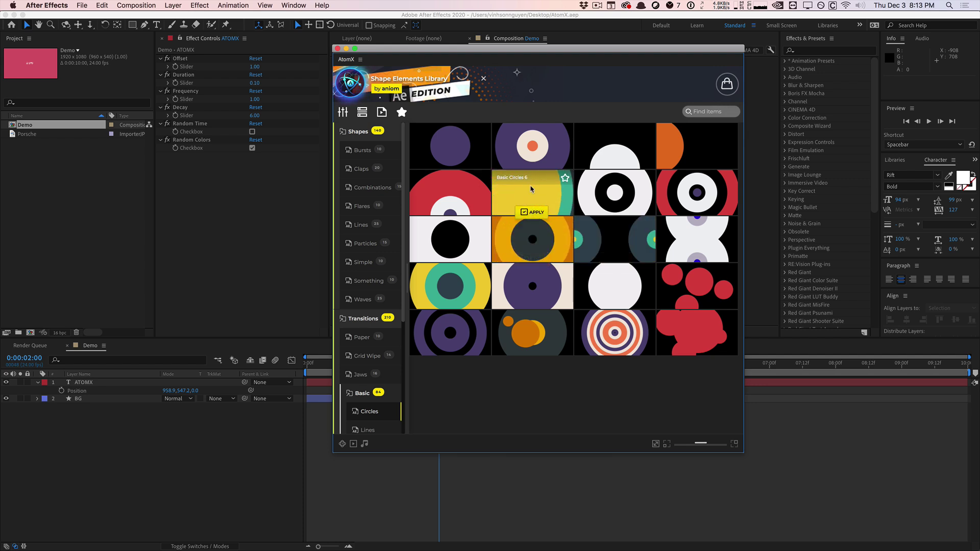
pyautogui.click(368, 427)
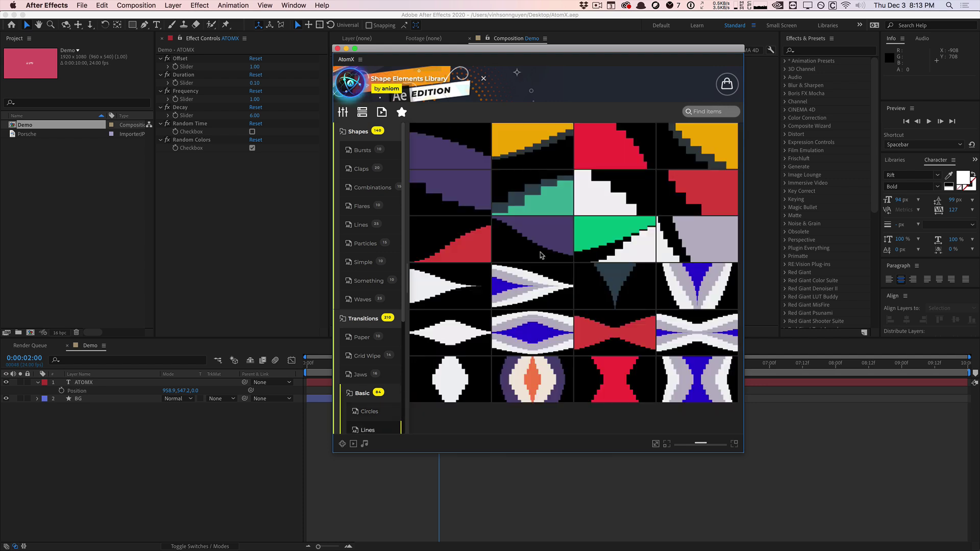
pyautogui.moveTo(597, 198)
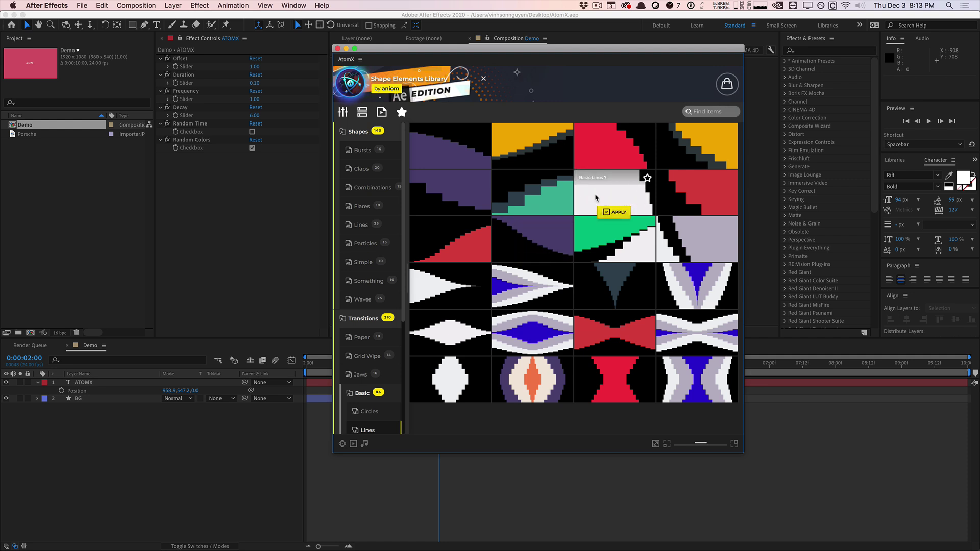
pyautogui.scroll(-5, 387, 204)
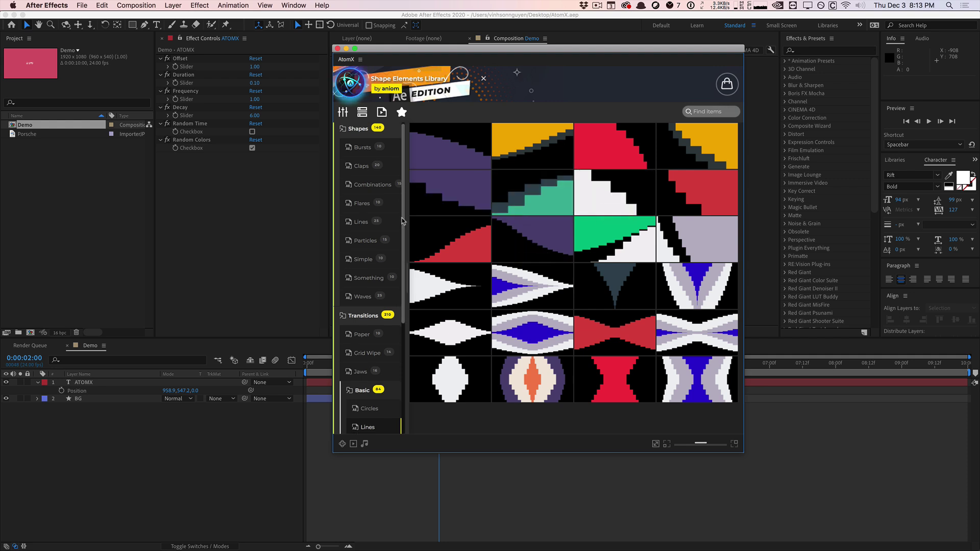
pyautogui.click(375, 301)
pyautogui.moveTo(530, 284)
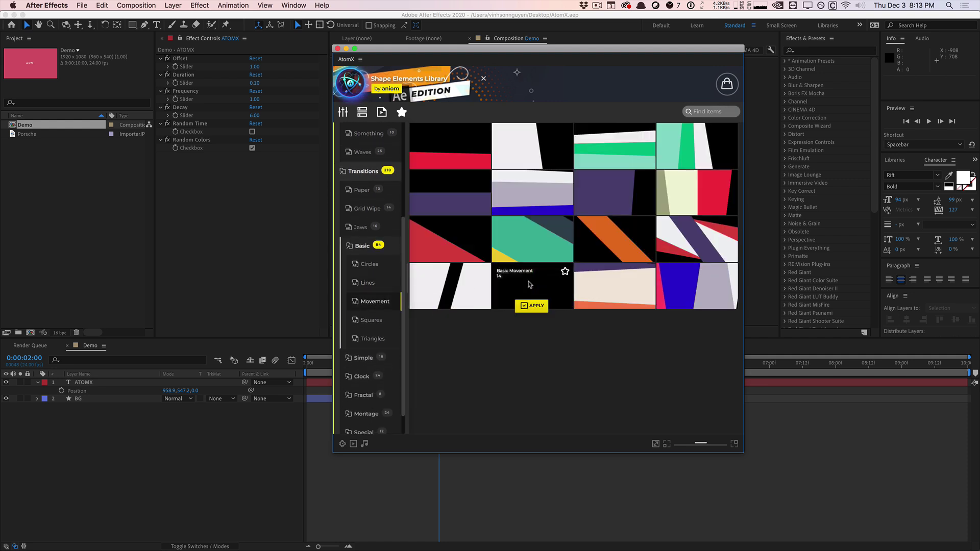
pyautogui.click(364, 321)
pyautogui.click(369, 340)
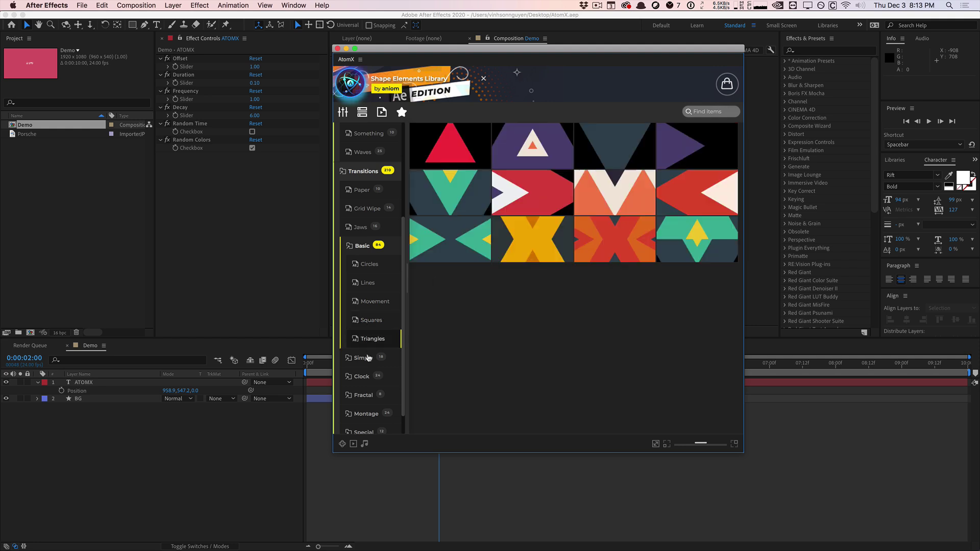
# - Browse the Simple Arrows, Simple Shapes and Clock Circle transitions
pyautogui.click(364, 358)
pyautogui.scroll(-3, 368, 352)
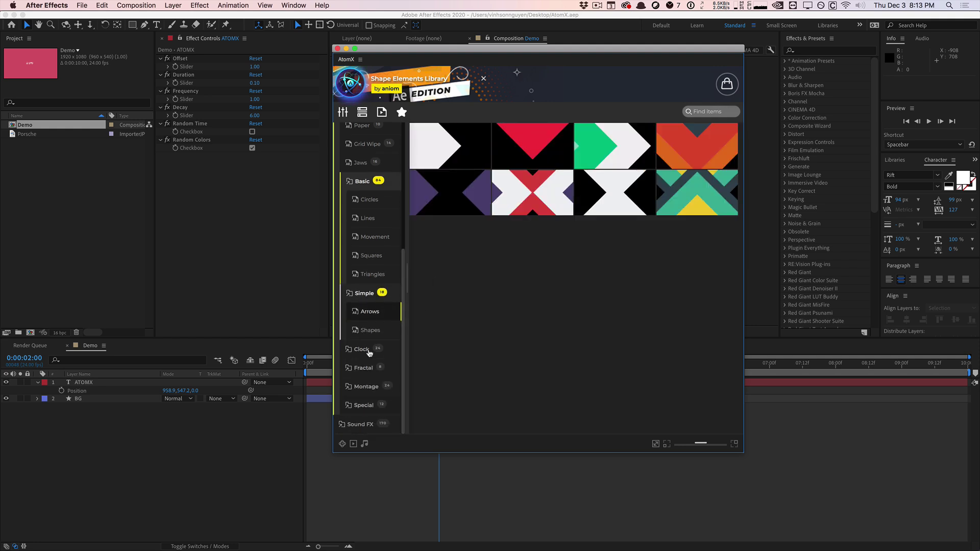
pyautogui.click(371, 329)
pyautogui.click(377, 350)
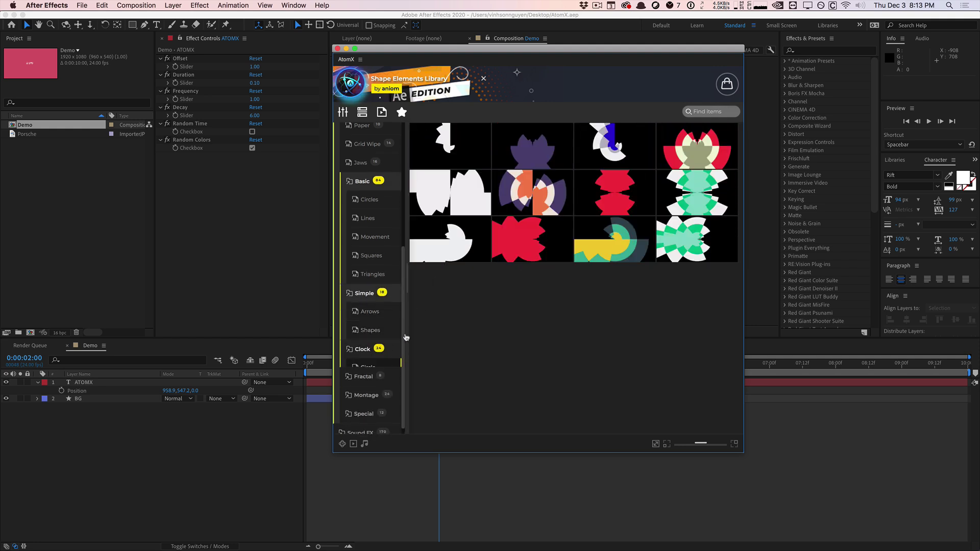
# - Preview the Fractal Blocks and Fractal Splines transitions
pyautogui.scroll(-2, 376, 392)
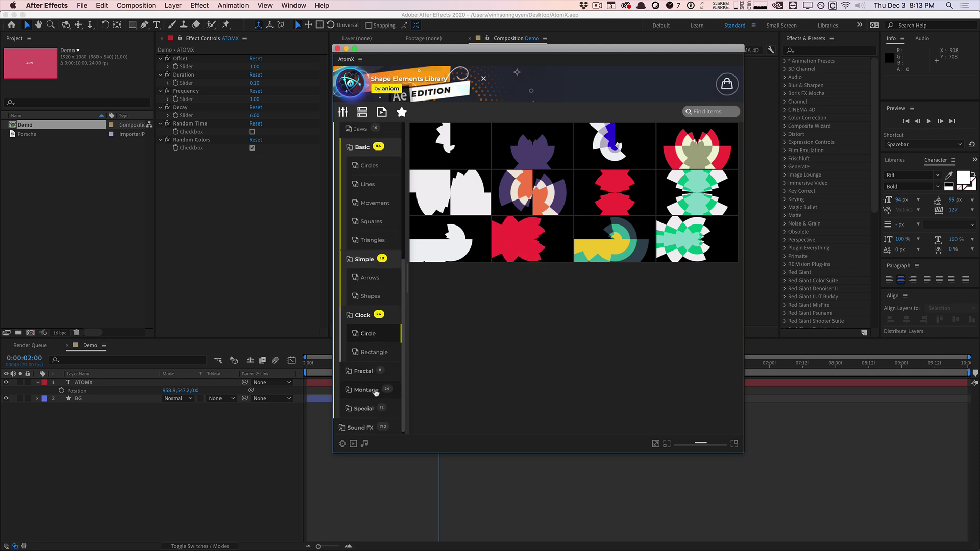
pyautogui.click(376, 370)
pyautogui.moveTo(540, 137)
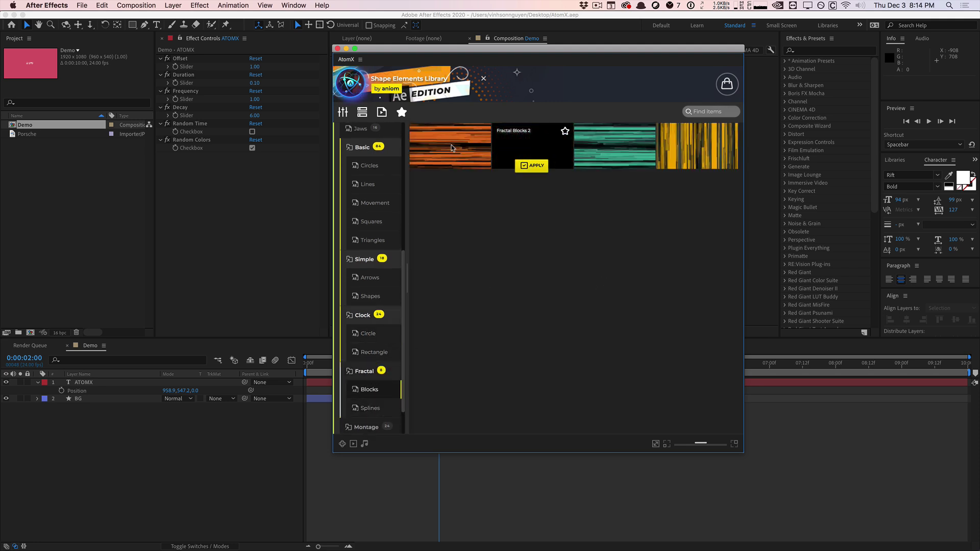
pyautogui.scroll(-2, 366, 302)
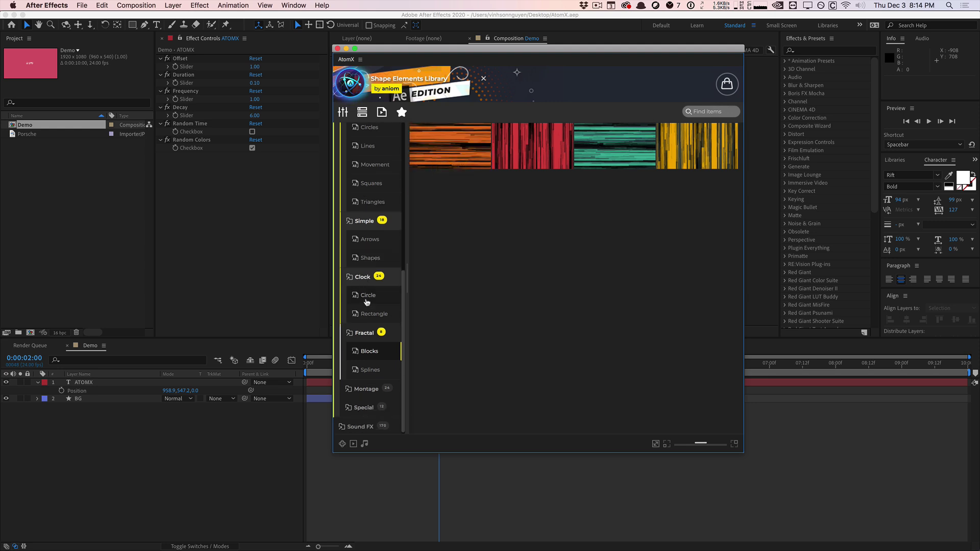
pyautogui.click(371, 368)
pyautogui.moveTo(540, 152)
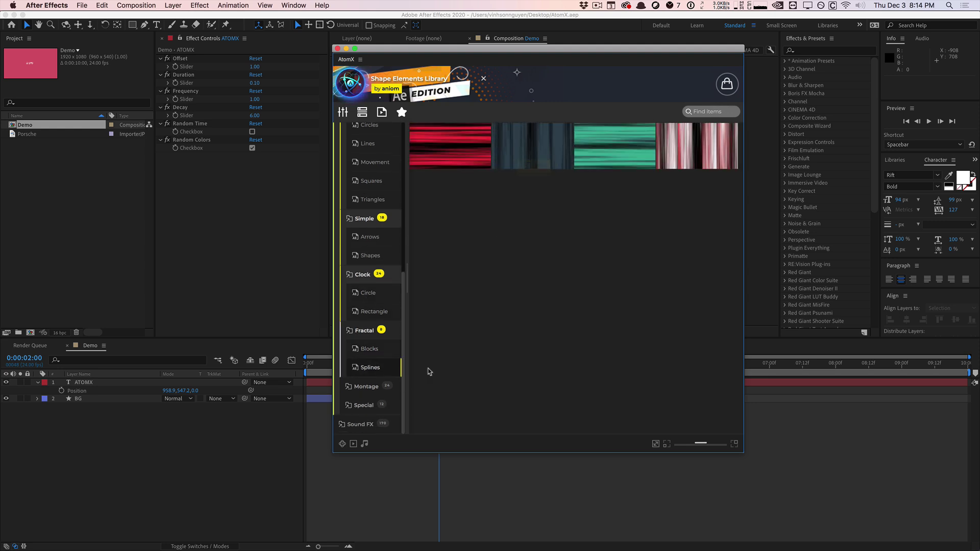
# - Browse Montage Blinds, Special 3D Cubes, and Text Symbols presets
pyautogui.click(368, 385)
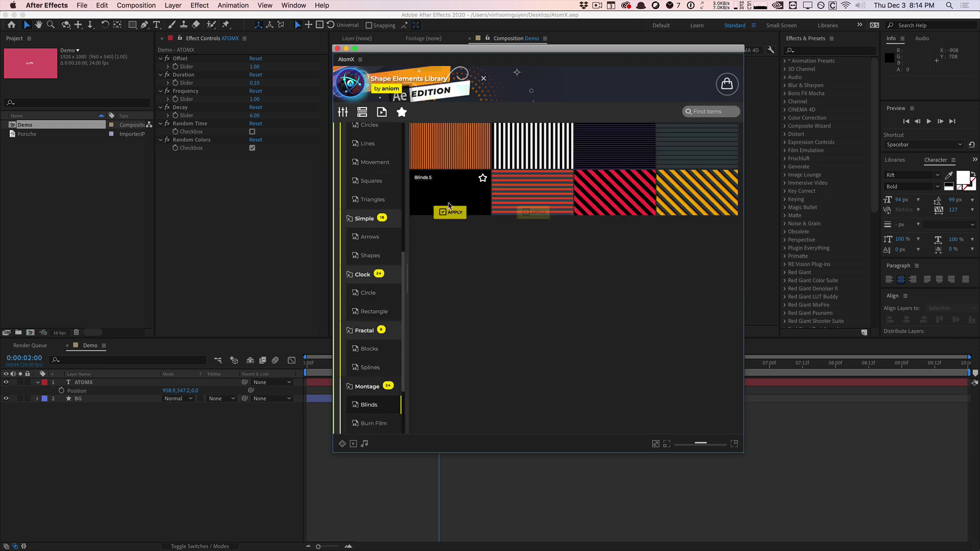
pyautogui.scroll(-3, 370, 349)
pyautogui.click(365, 405)
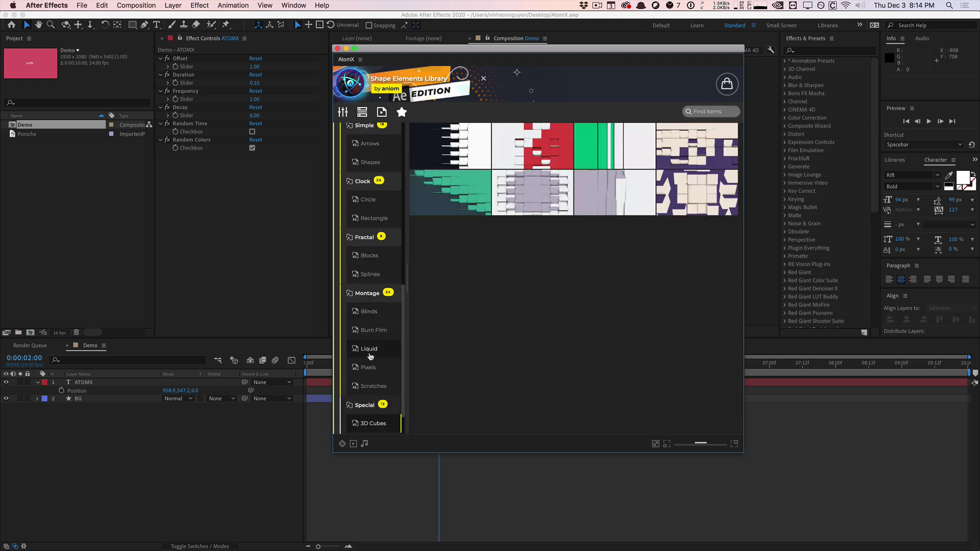
pyautogui.scroll(-1, 370, 355)
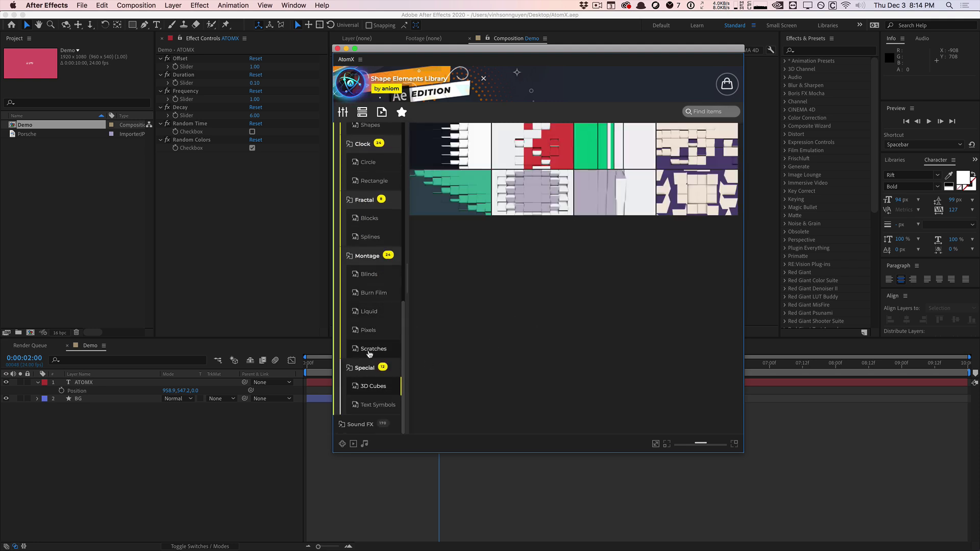
pyautogui.moveTo(525, 204)
pyautogui.click(378, 405)
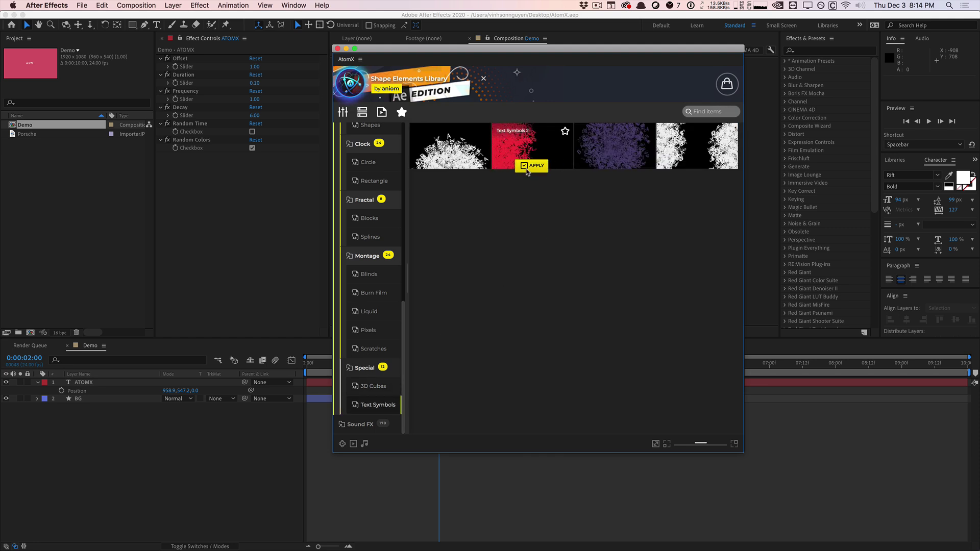
# - Open the Sound FX section and browse its Clicks and Hits effects
pyautogui.click(361, 425)
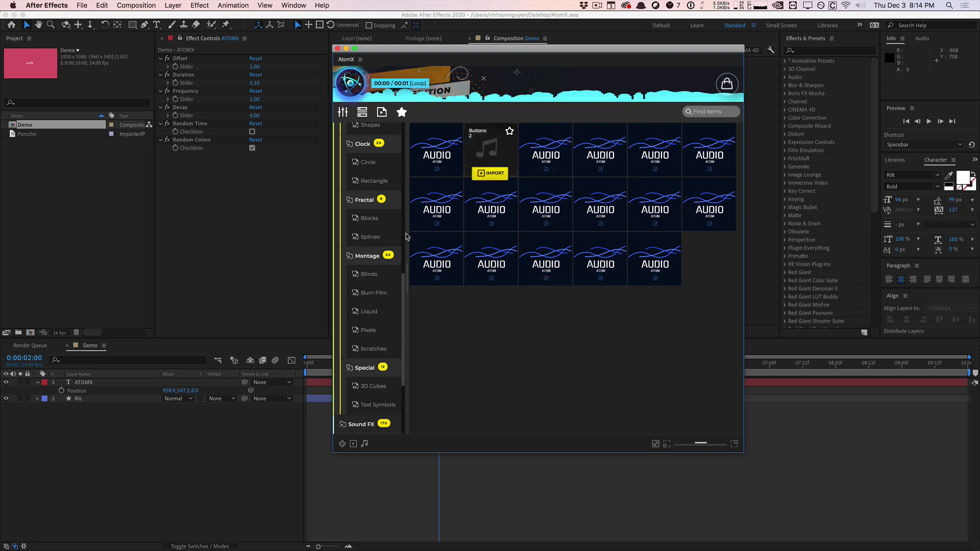
pyautogui.scroll(-3, 380, 362)
pyautogui.click(378, 372)
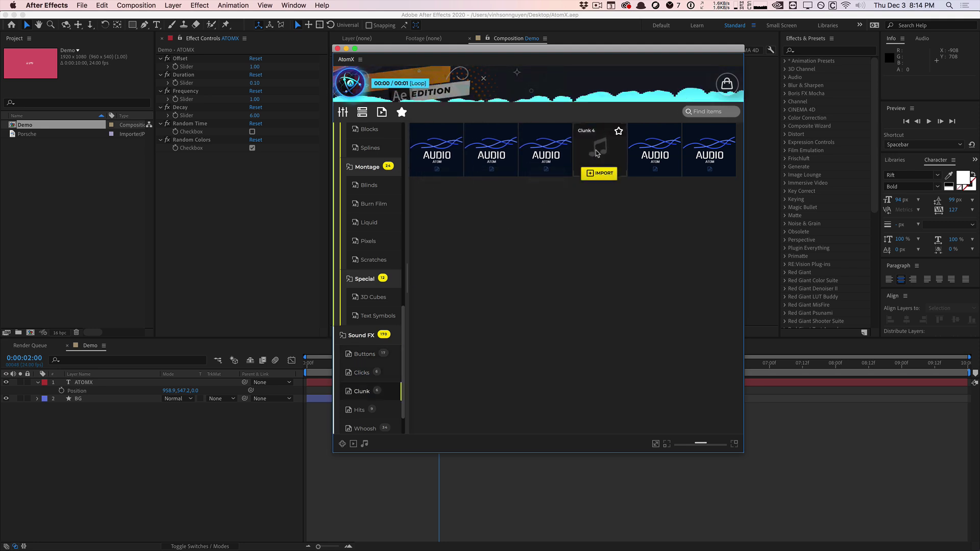
pyautogui.click(359, 409)
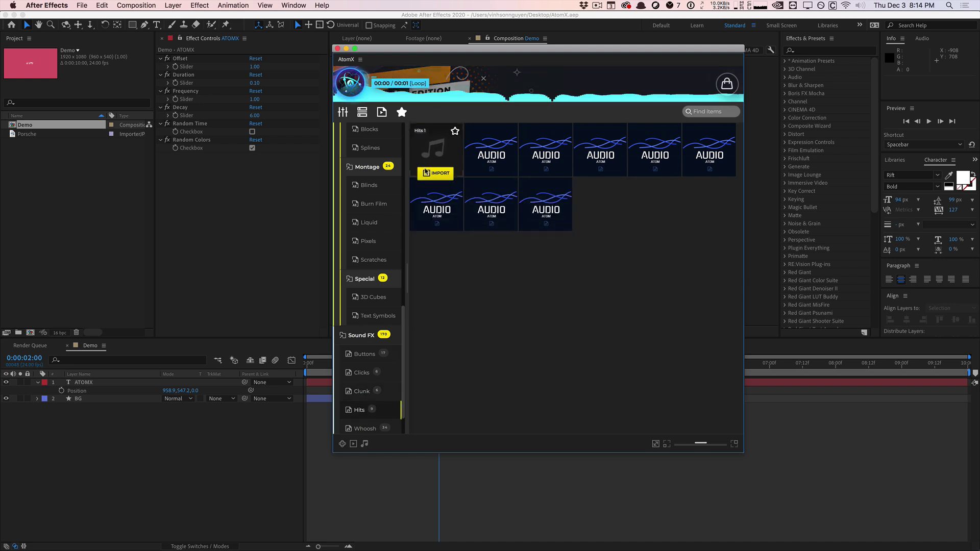
# - Browse the Whoosh, Paper and Others sounds, then scroll the list back to Shapes
pyautogui.scroll(-2, 370, 387)
pyautogui.click(365, 386)
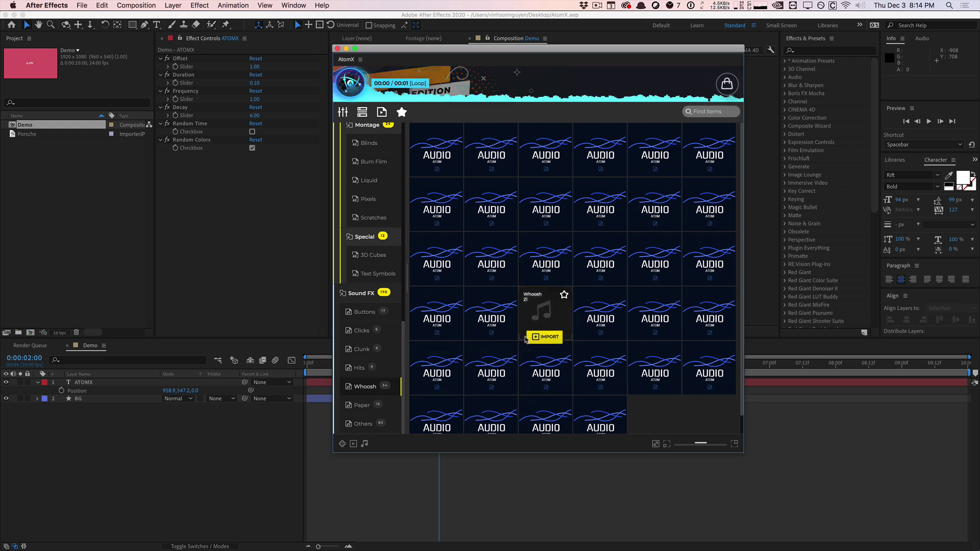
pyautogui.moveTo(490, 321)
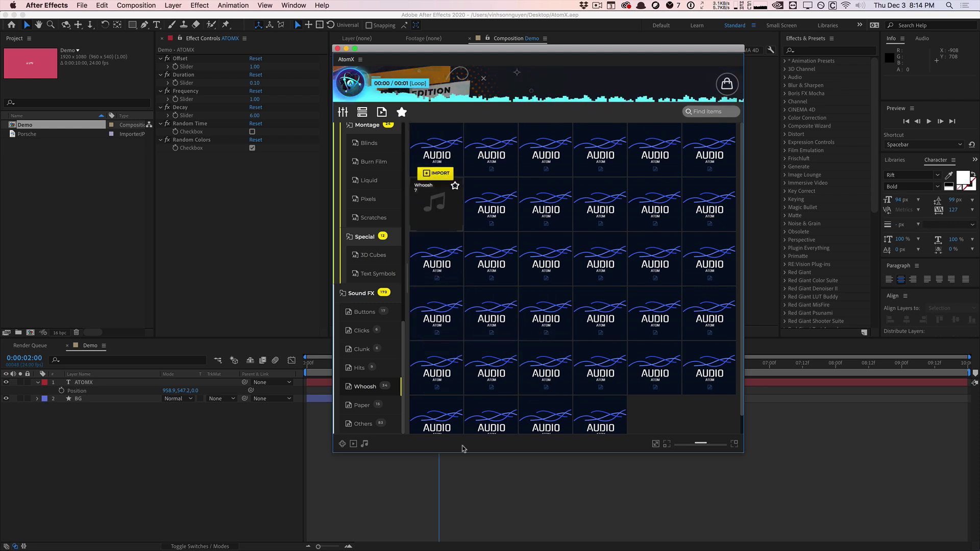
pyautogui.click(374, 411)
pyautogui.click(370, 426)
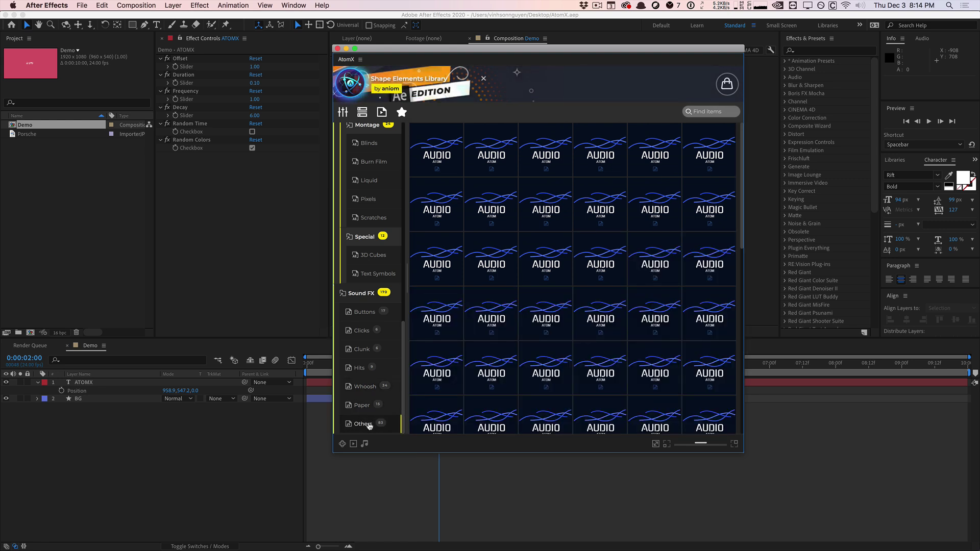
pyautogui.scroll(1, 370, 388)
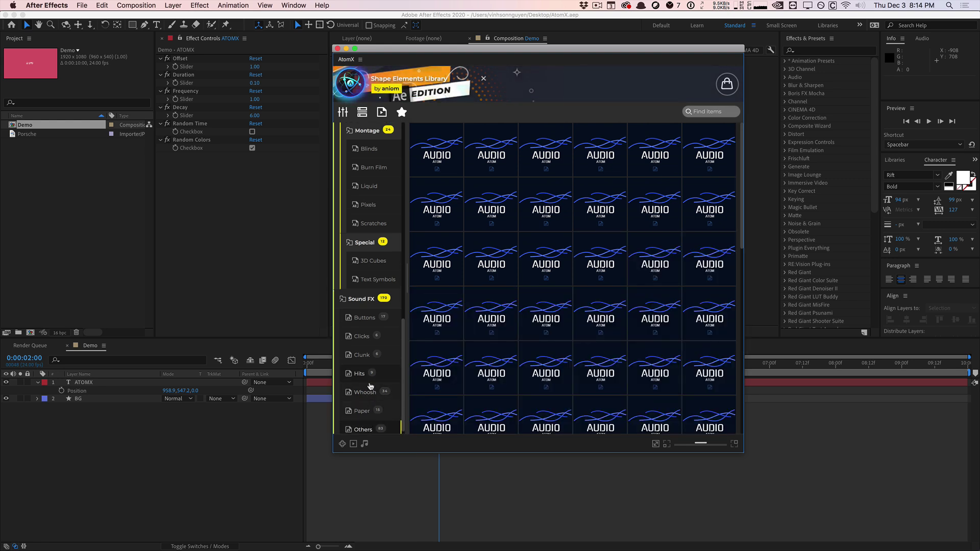
pyautogui.scroll(10, 370, 384)
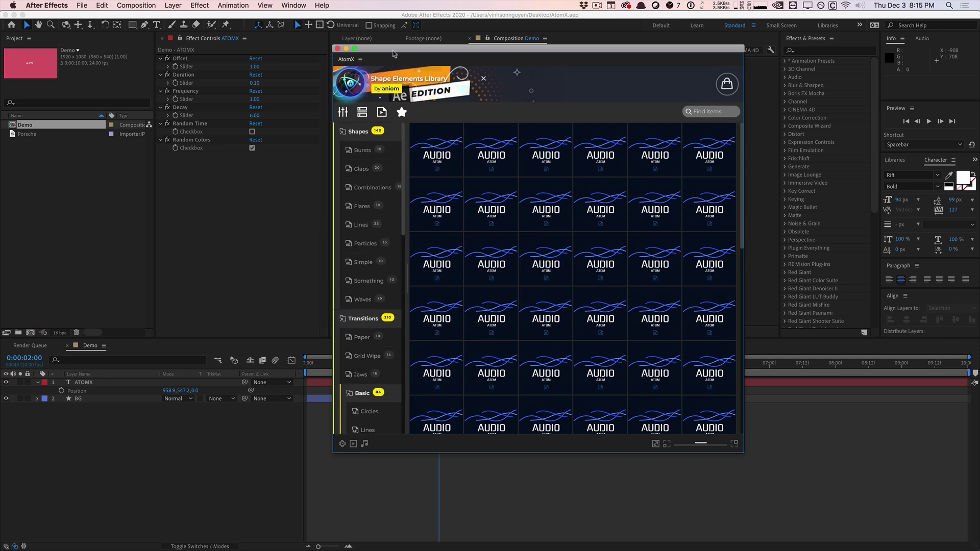
# - Move the AtomX window aside, rewind to 0:00 and play the ATOMX title animation
pyautogui.moveTo(392, 49); pyautogui.dragTo(655, 88)
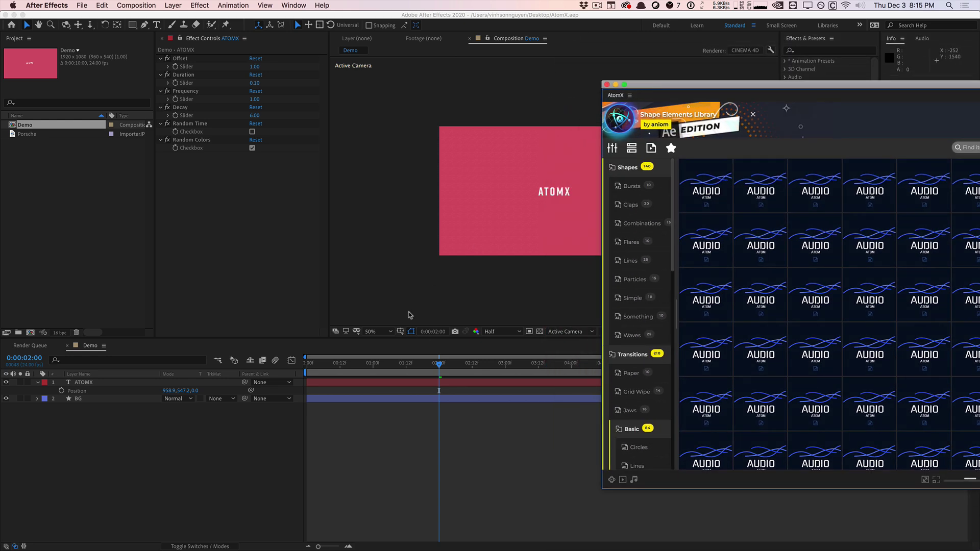
pyautogui.moveTo(408, 360); pyautogui.dragTo(298, 373)
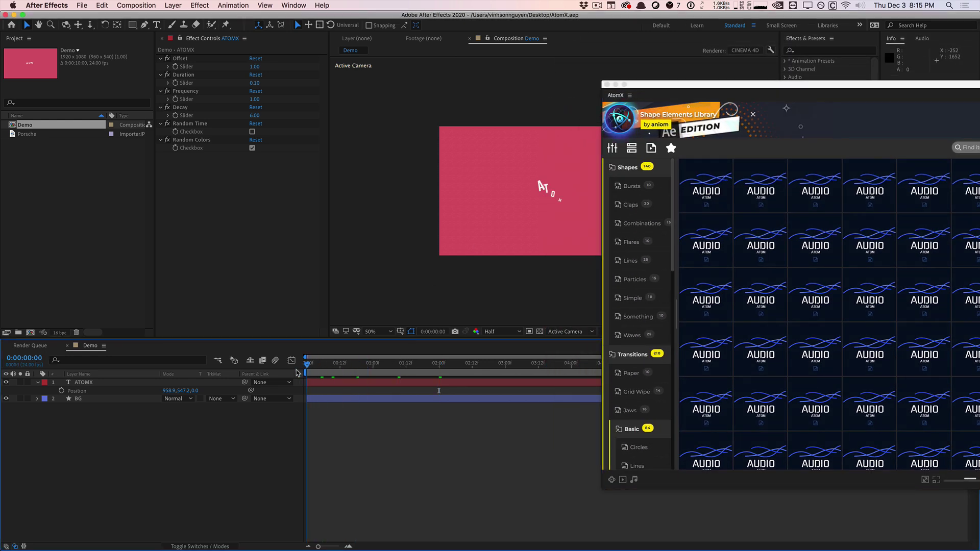
pyautogui.press('space')
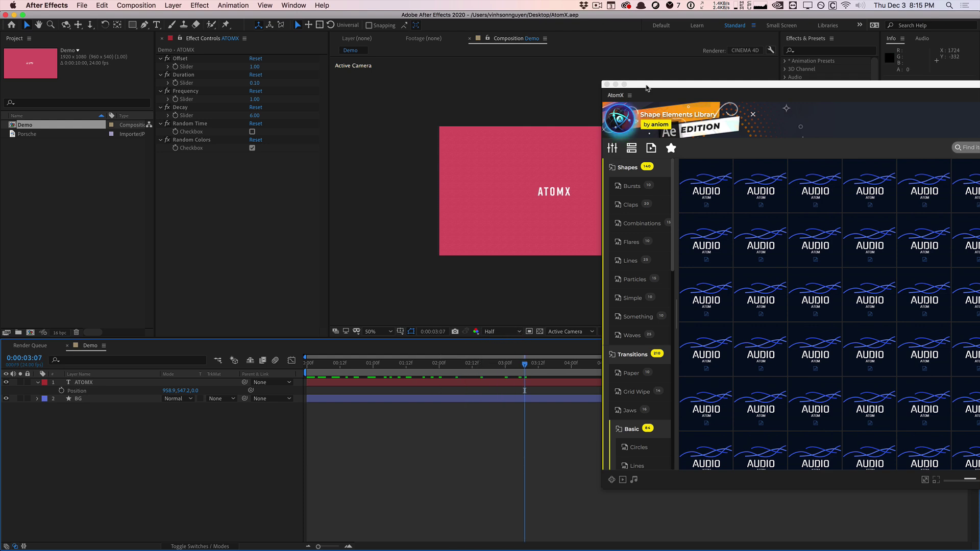
pyautogui.moveTo(646, 88); pyautogui.dragTo(649, 66)
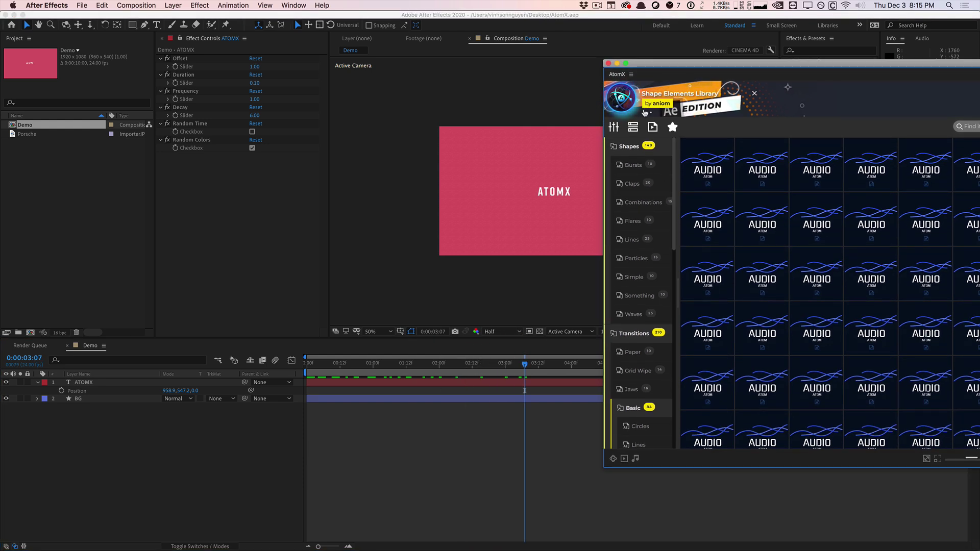
# - From Shapes > Combinations, apply the Combinations 6 preset to the comp
pyautogui.click(633, 165)
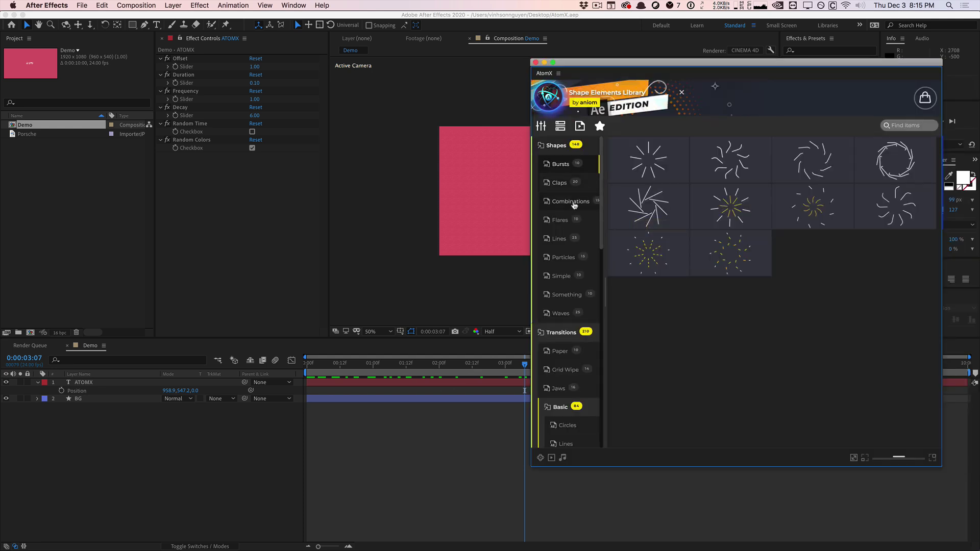
pyautogui.click(572, 202)
pyautogui.moveTo(761, 199)
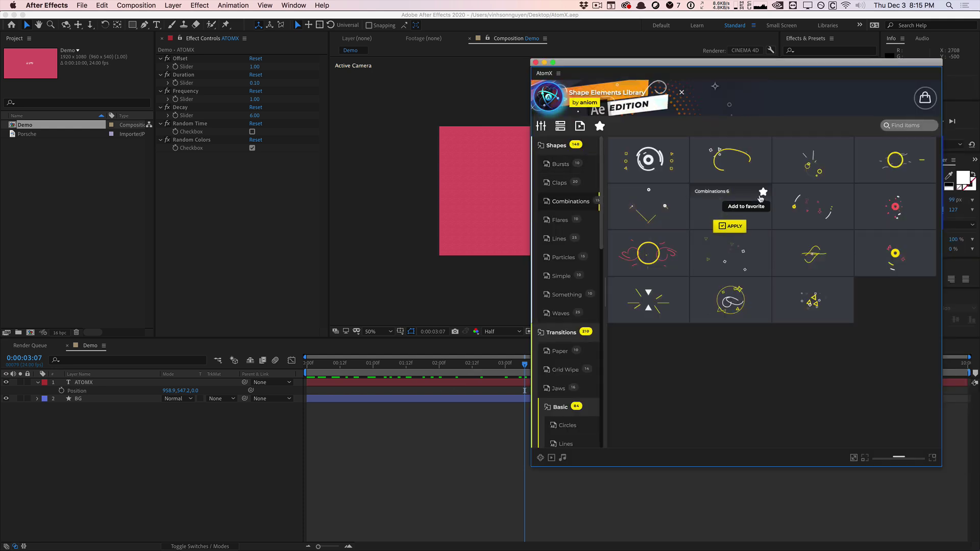
pyautogui.moveTo(745, 259)
pyautogui.moveTo(746, 216)
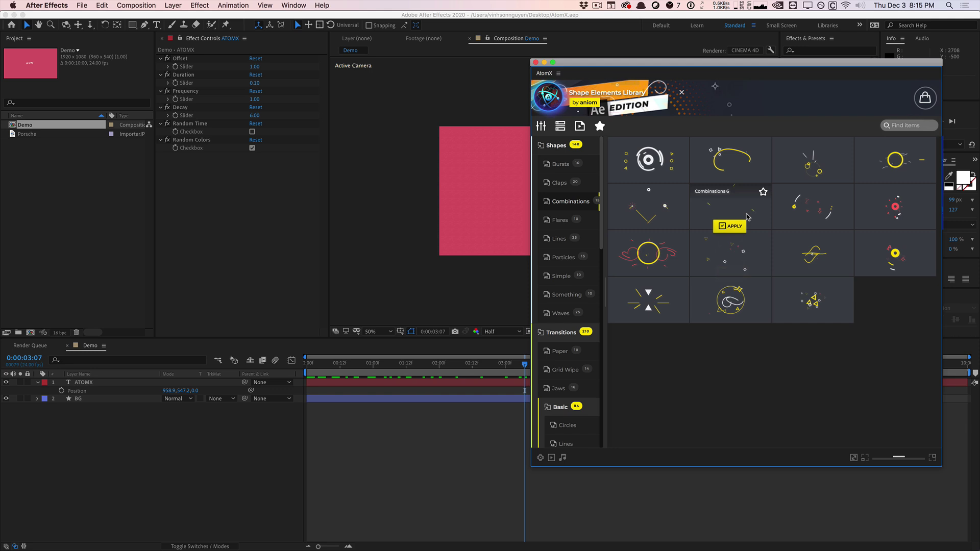
pyautogui.click(731, 226)
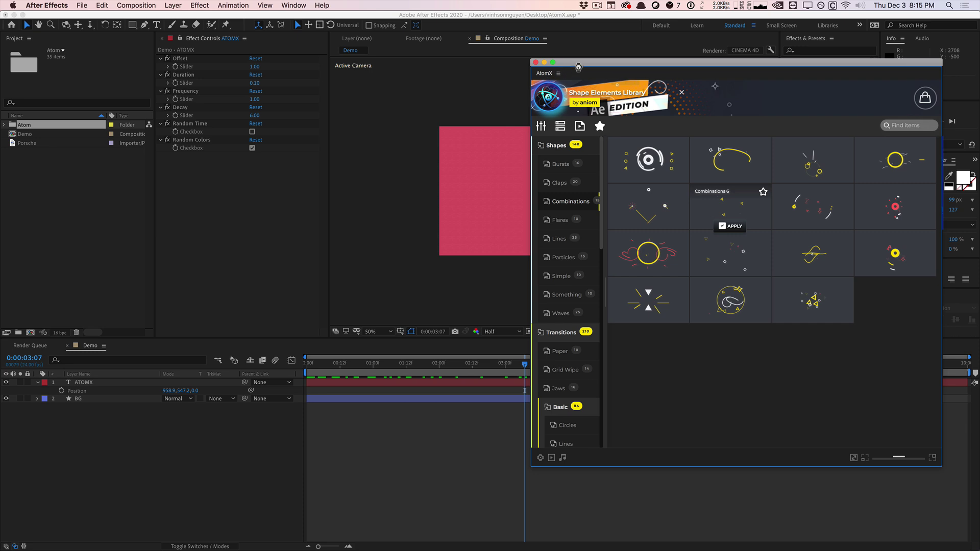
# - Shift the Combinations 6-1 layer to start at 0:00 and preview the burst around ATOMX
pyautogui.moveTo(578, 67); pyautogui.dragTo(615, 36)
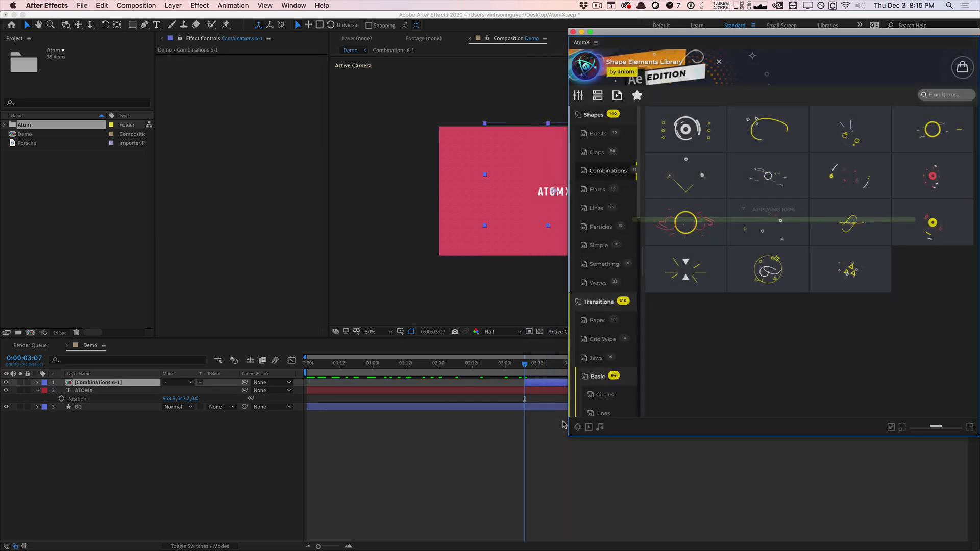
pyautogui.moveTo(568, 437); pyautogui.dragTo(700, 316)
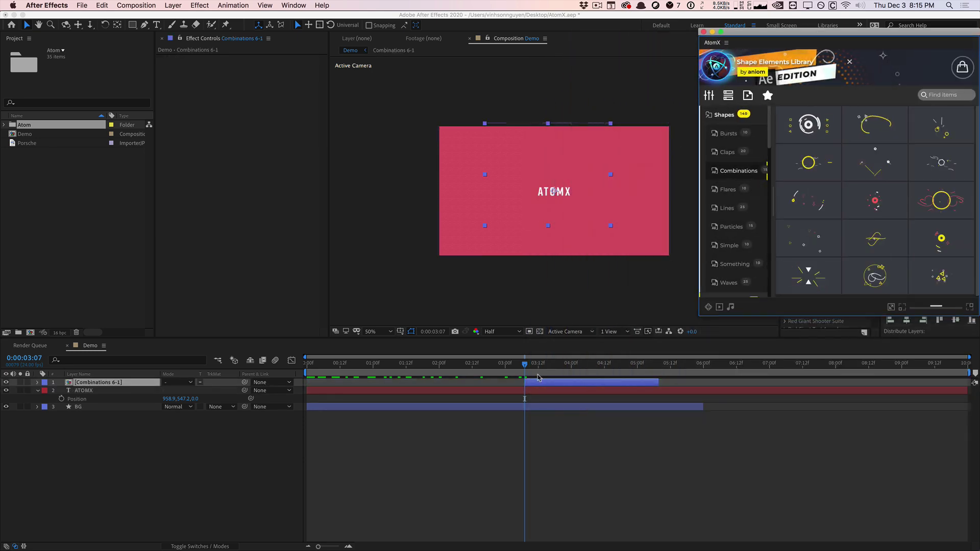
pyautogui.moveTo(537, 380); pyautogui.dragTo(320, 384)
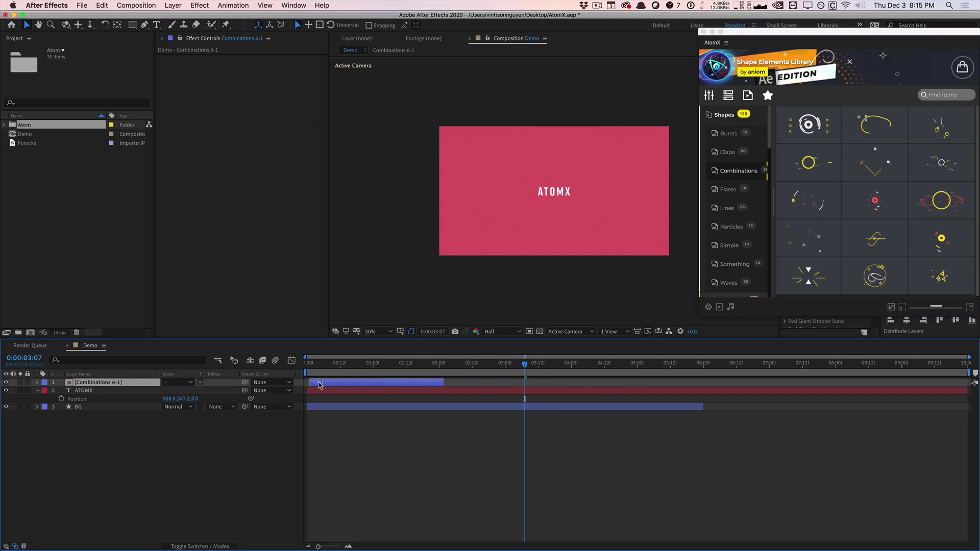
pyautogui.click(311, 364)
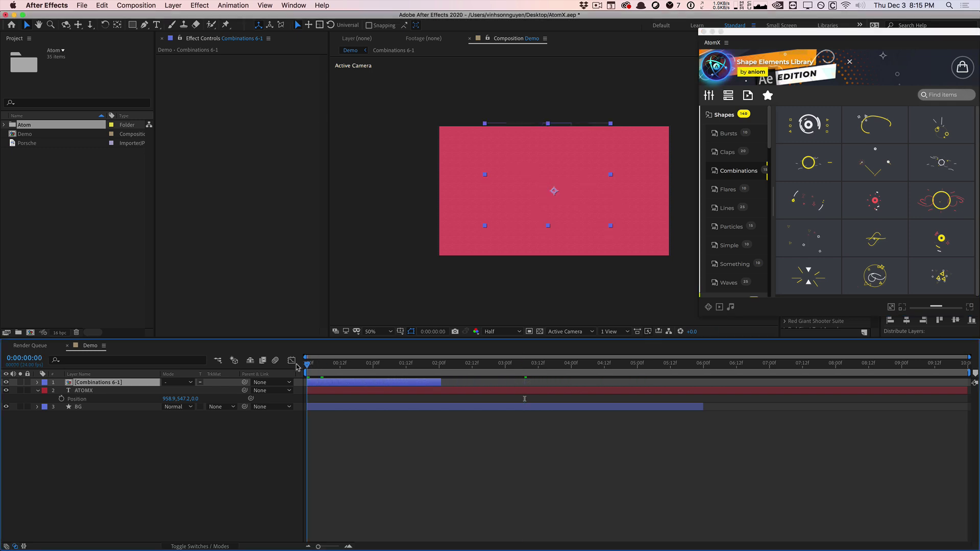
pyautogui.moveTo(308, 363); pyautogui.dragTo(354, 345)
pyautogui.press('space')
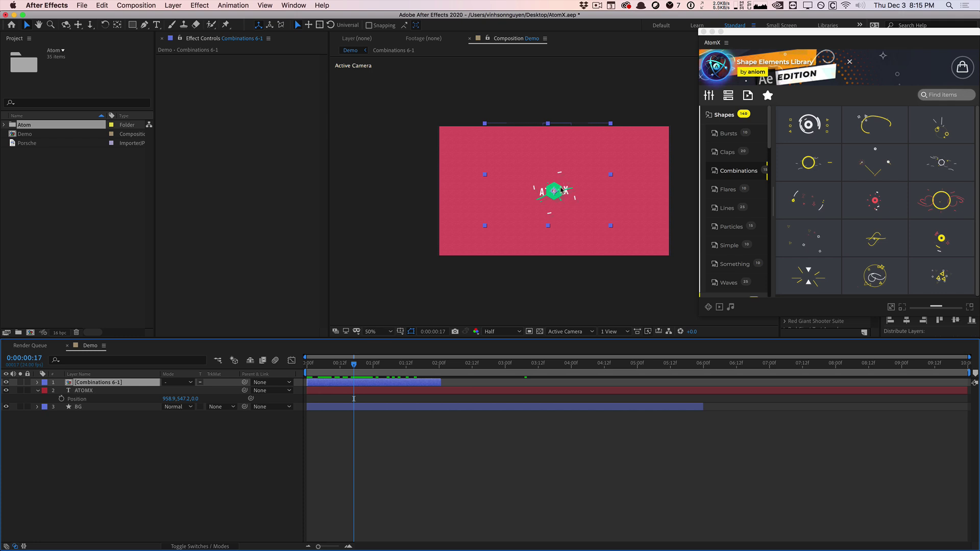
# - Open the Combinations 6-1 precomp, rewind it to the first frame and reveal its shy layers
pyautogui.doubleClick(107, 383)
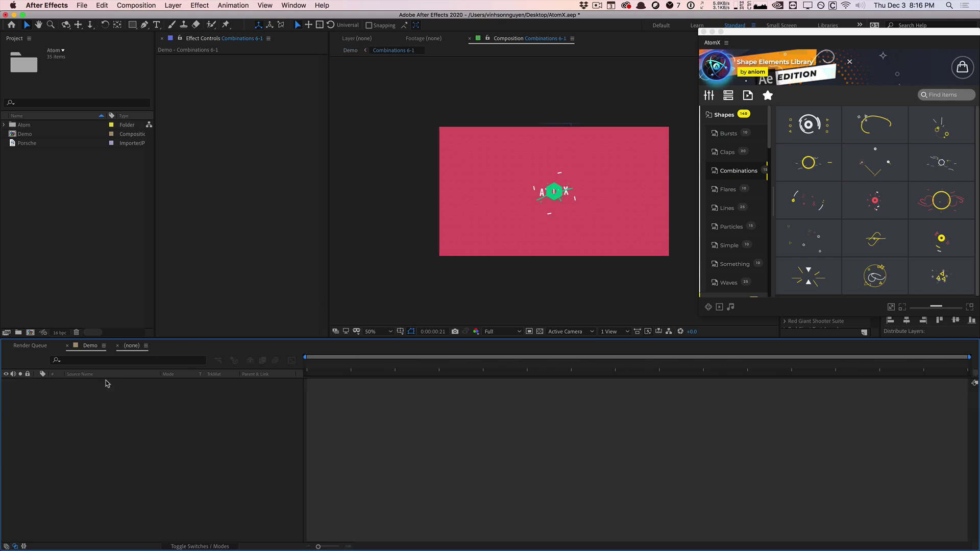
pyautogui.moveTo(337, 368); pyautogui.dragTo(481, 357)
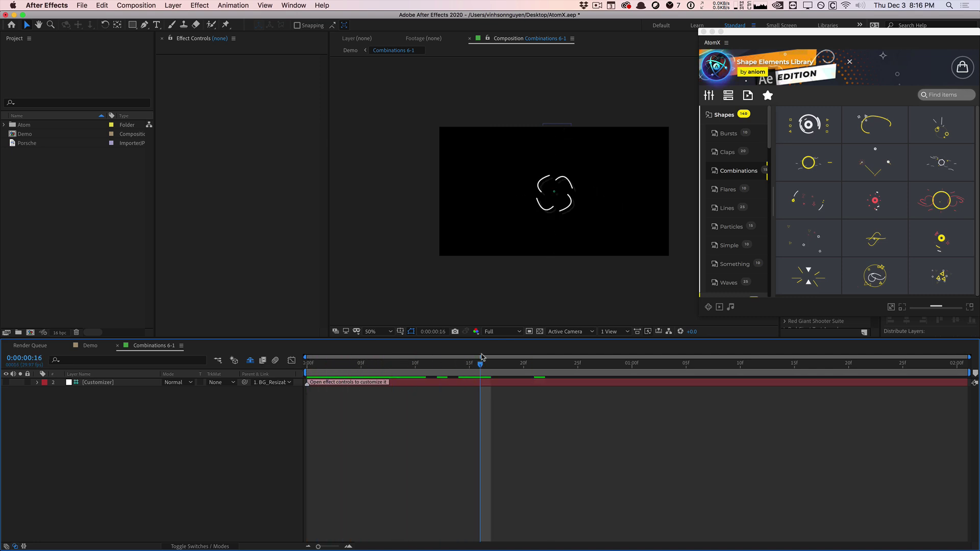
pyautogui.click(250, 360)
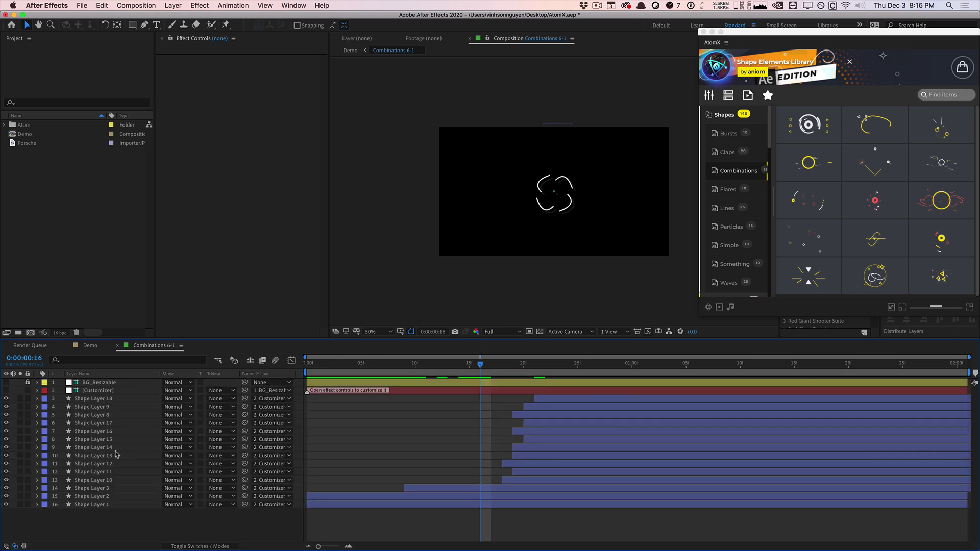
# - Inspect the Customizer layer's Color 2 without changing it, then return to the Demo comp
pyautogui.click(122, 390)
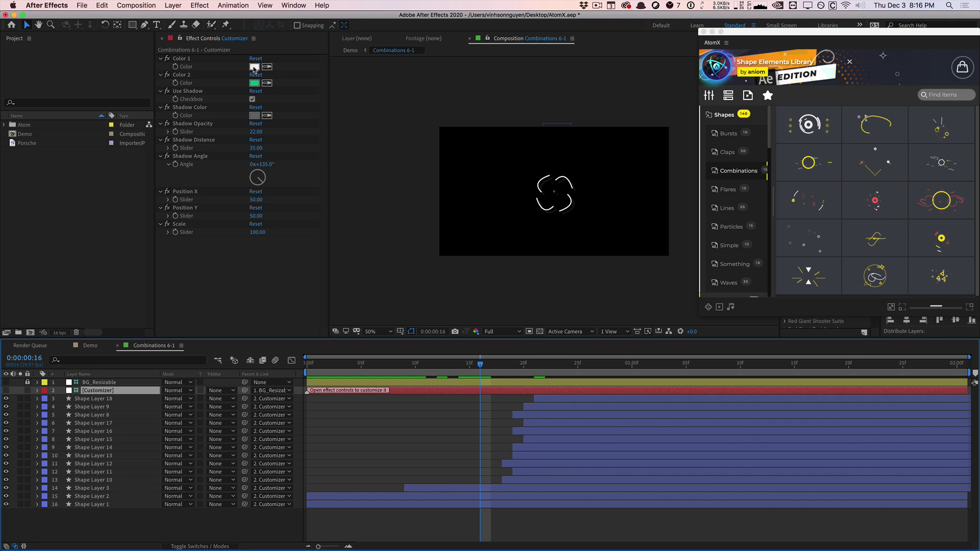
pyautogui.click(254, 83)
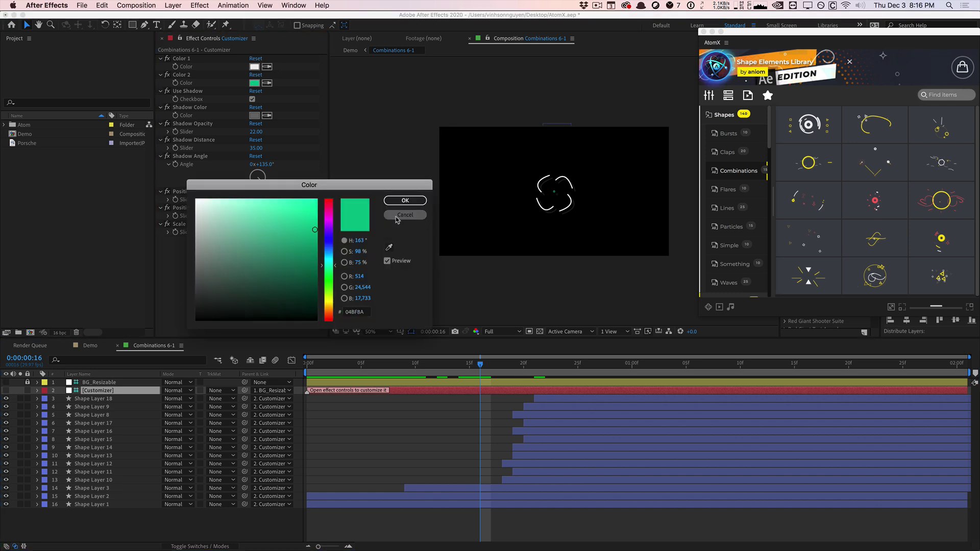
pyautogui.click(405, 200)
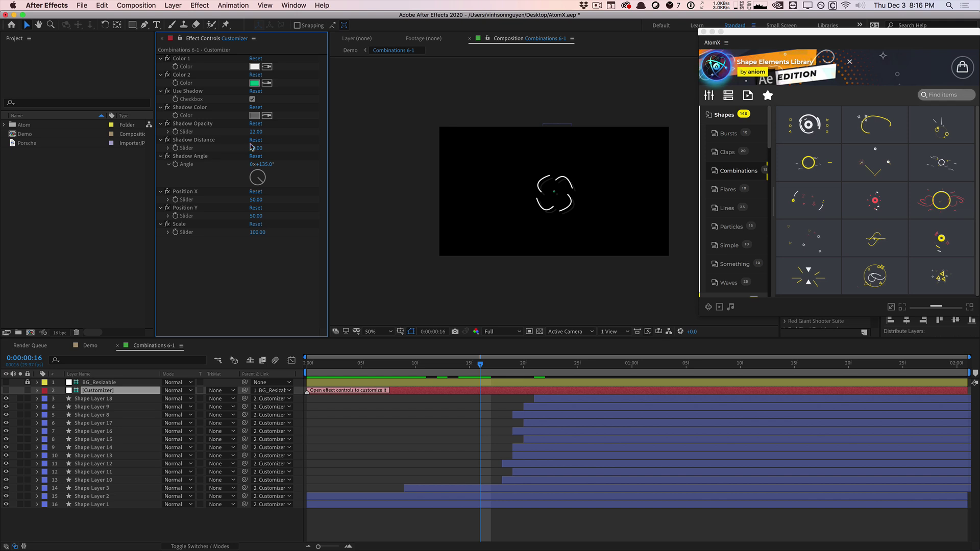
pyautogui.click(146, 349)
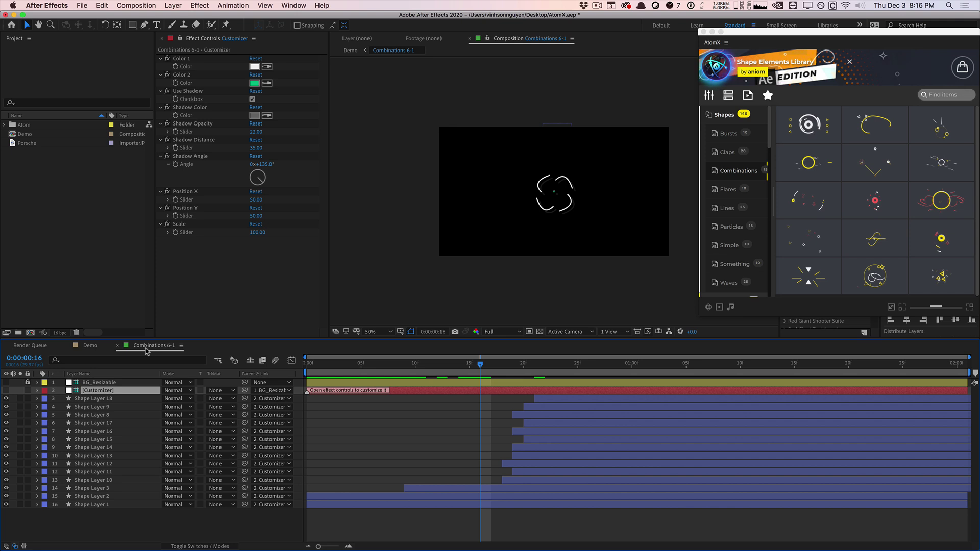
pyautogui.click(95, 346)
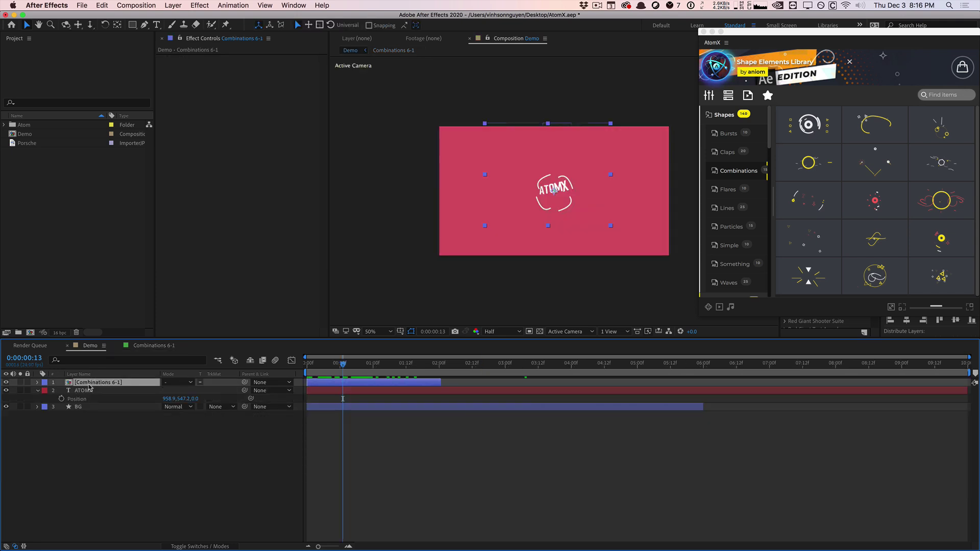
# - Centre and enlarge the AtomX library window and open the preset's Customize settings
pyautogui.click(109, 385)
pyautogui.moveTo(824, 34); pyautogui.dragTo(502, 41)
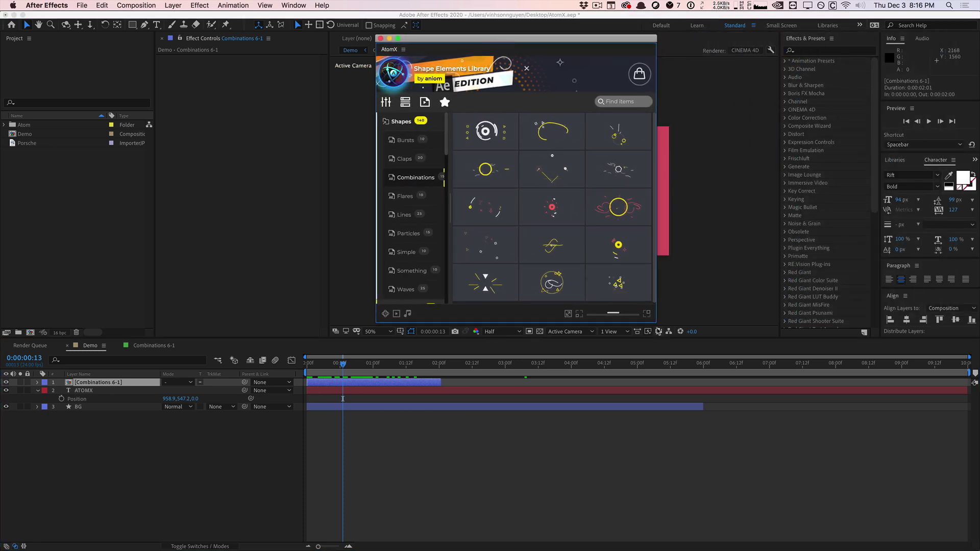
pyautogui.moveTo(657, 322); pyautogui.dragTo(798, 429)
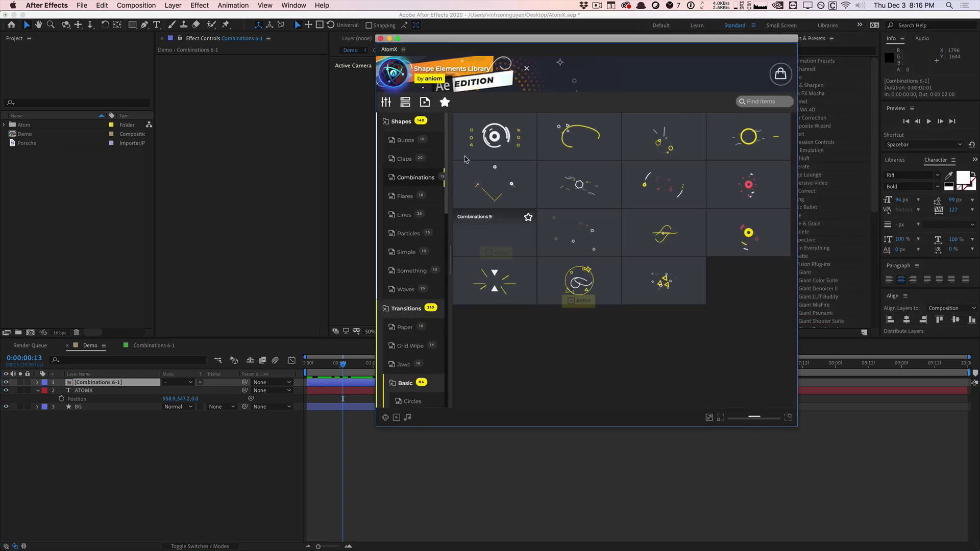
pyautogui.click(387, 103)
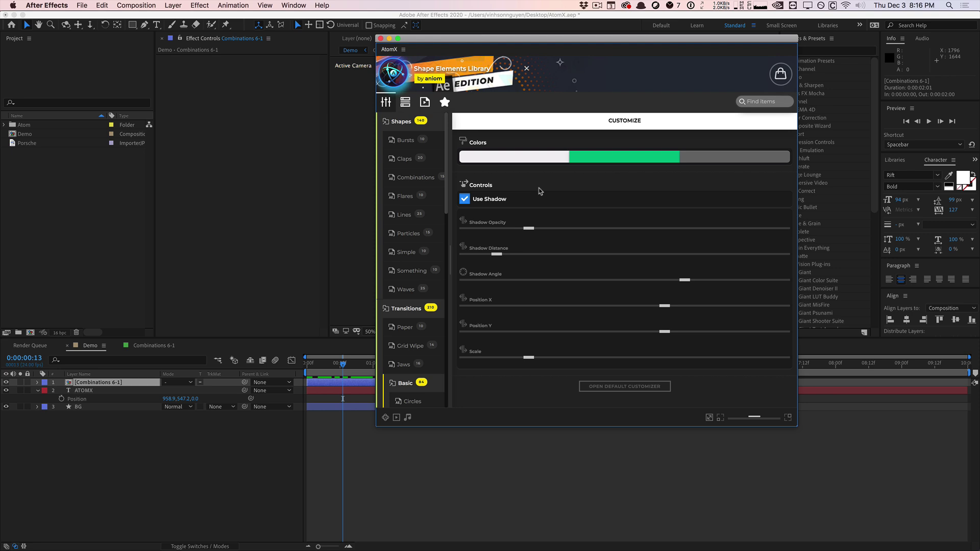
# - Reposition the AtomX window to uncover the viewer and scrub the time to 0:00:00:19
pyautogui.moveTo(577, 44); pyautogui.dragTo(262, 57)
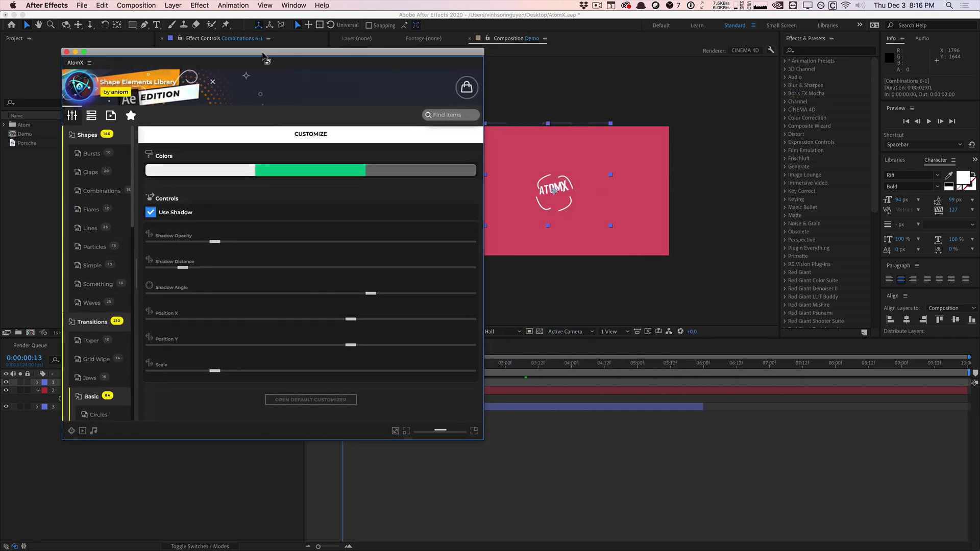
pyautogui.moveTo(213, 250)
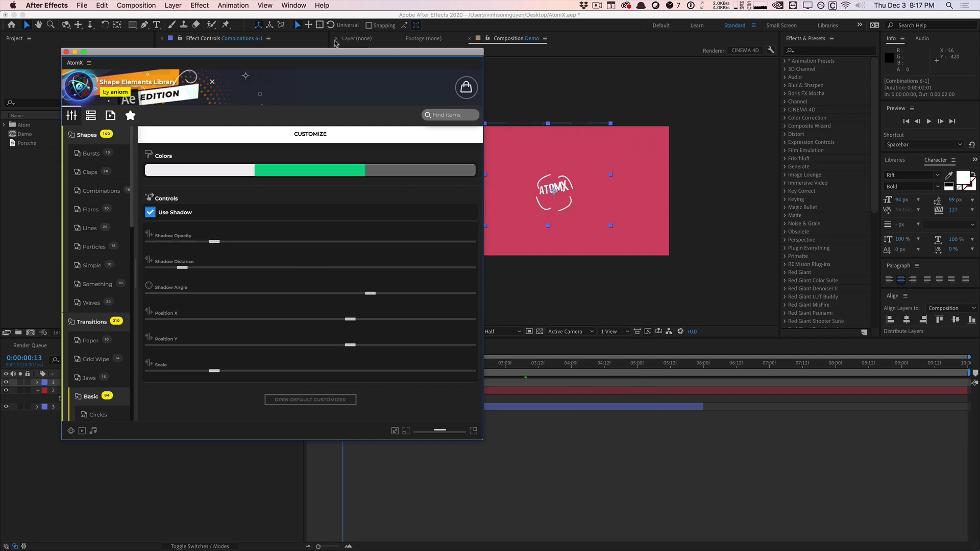
pyautogui.moveTo(333, 54); pyautogui.dragTo(269, 90)
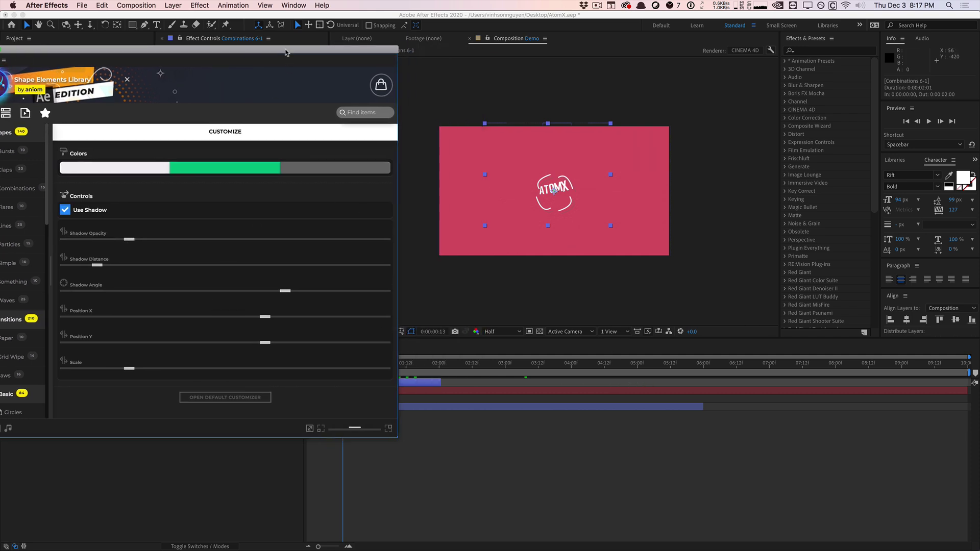
pyautogui.moveTo(286, 53); pyautogui.dragTo(845, 164)
pyautogui.click(345, 363)
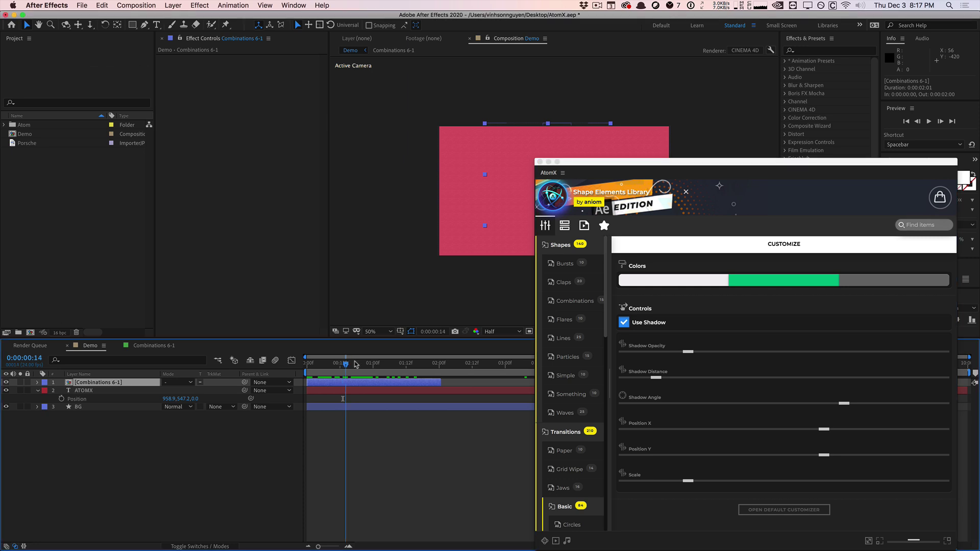
pyautogui.moveTo(356, 364); pyautogui.dragTo(359, 364)
pyautogui.moveTo(624, 170); pyautogui.dragTo(156, 73)
# - Change Color 2 from green to light orange #fcc067
pyautogui.click(294, 189)
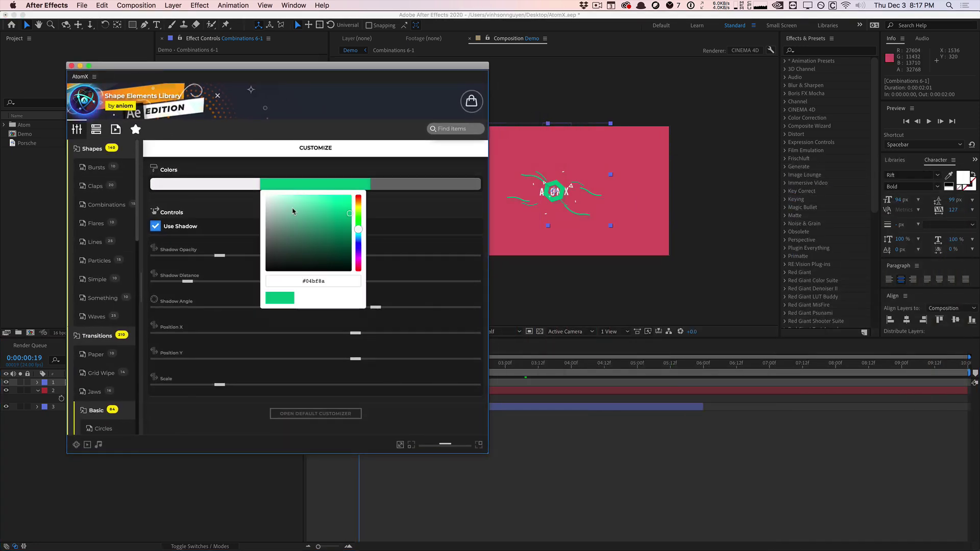
pyautogui.click(359, 207)
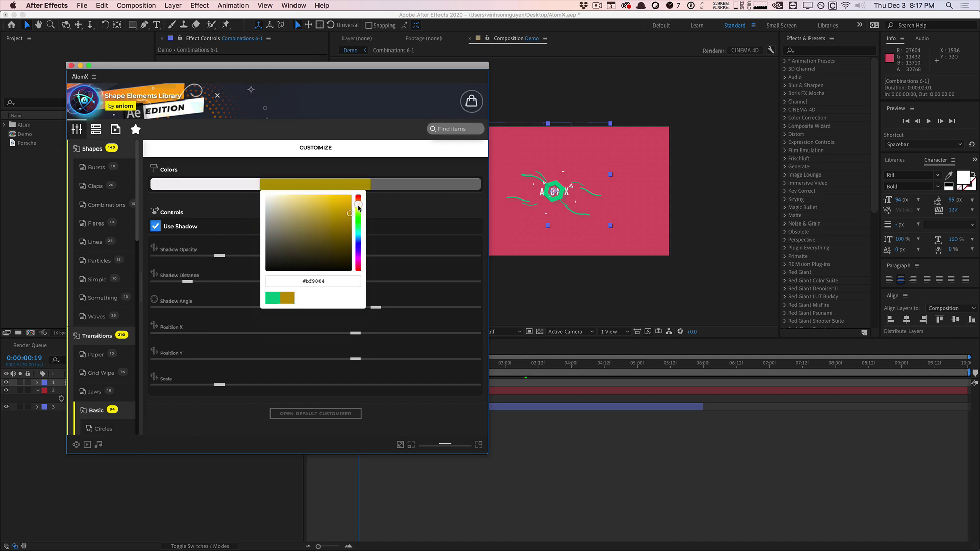
pyautogui.moveTo(358, 207); pyautogui.dragTo(359, 203)
pyautogui.click(317, 196)
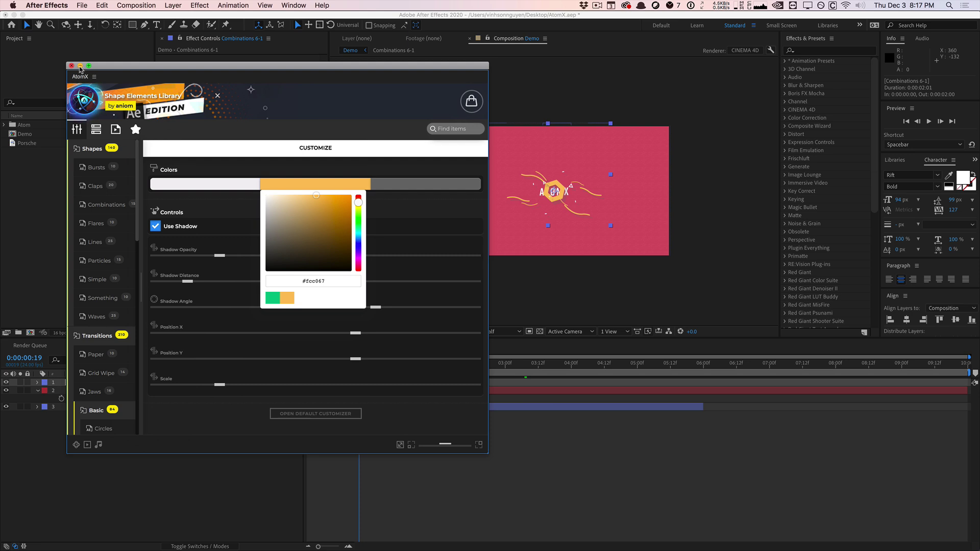
pyautogui.moveTo(102, 65); pyautogui.dragTo(352, 72)
pyautogui.moveTo(455, 94); pyautogui.dragTo(186, 45)
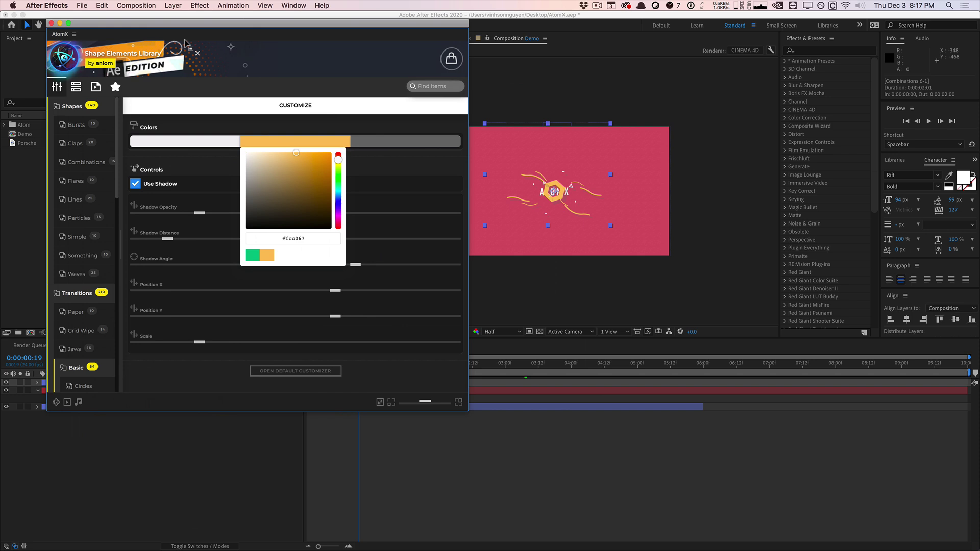
pyautogui.click(267, 87)
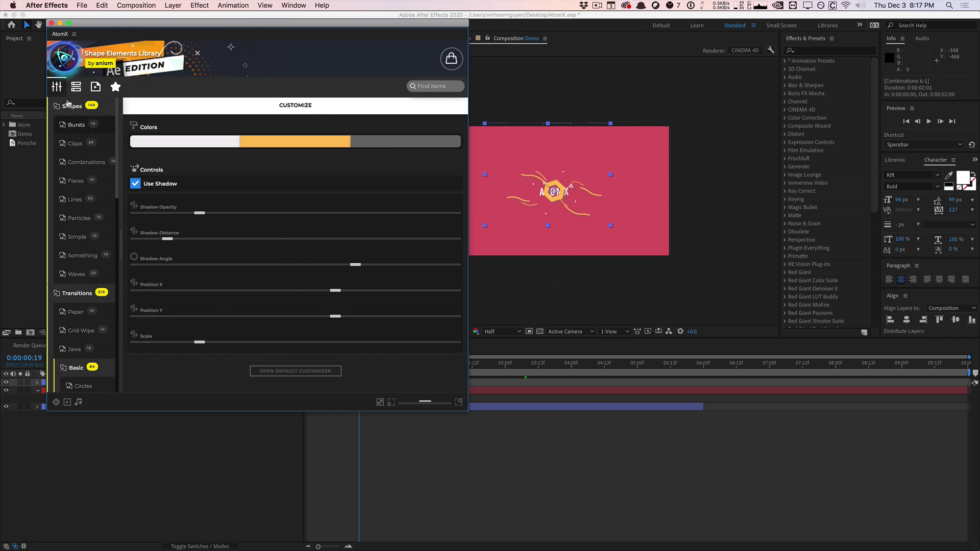
# - Apply the Particles 13 element from AtomX's Particles category to the Demo comp
pyautogui.click(83, 214)
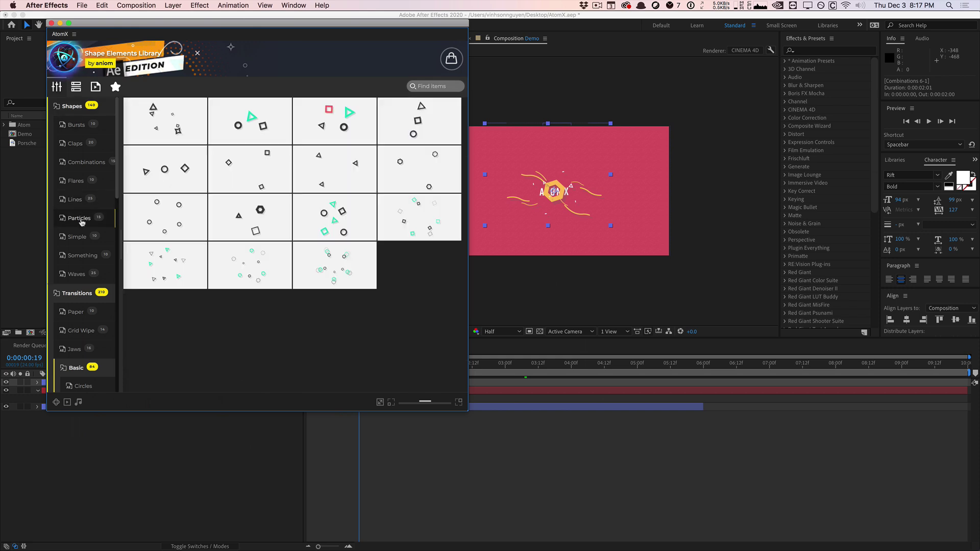
pyautogui.moveTo(258, 212)
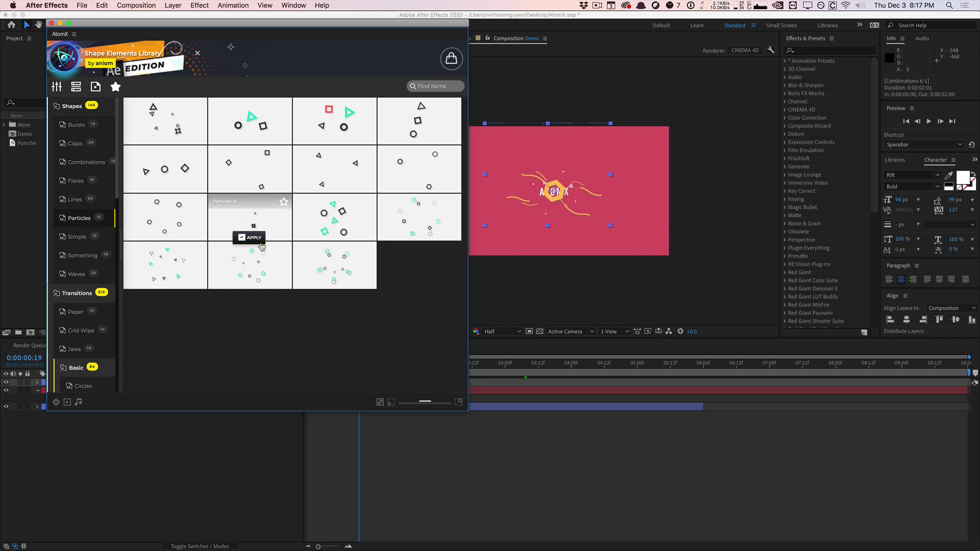
pyautogui.moveTo(259, 263)
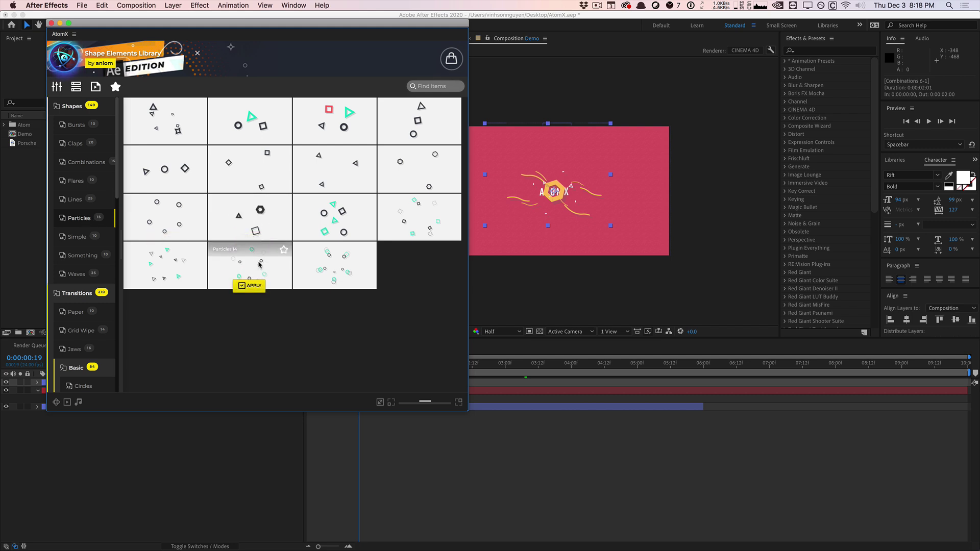
pyautogui.moveTo(148, 268)
pyautogui.click(159, 286)
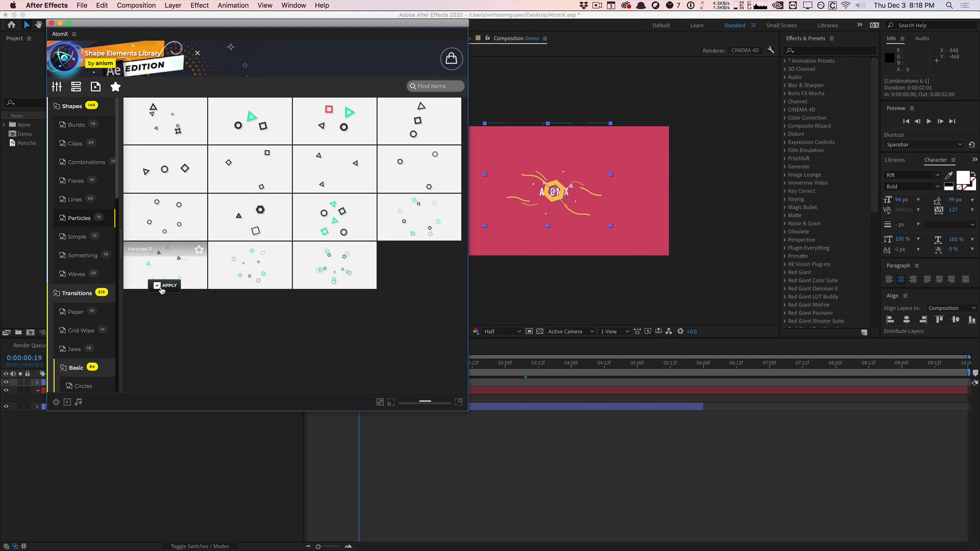
pyautogui.moveTo(282, 26); pyautogui.dragTo(822, 82)
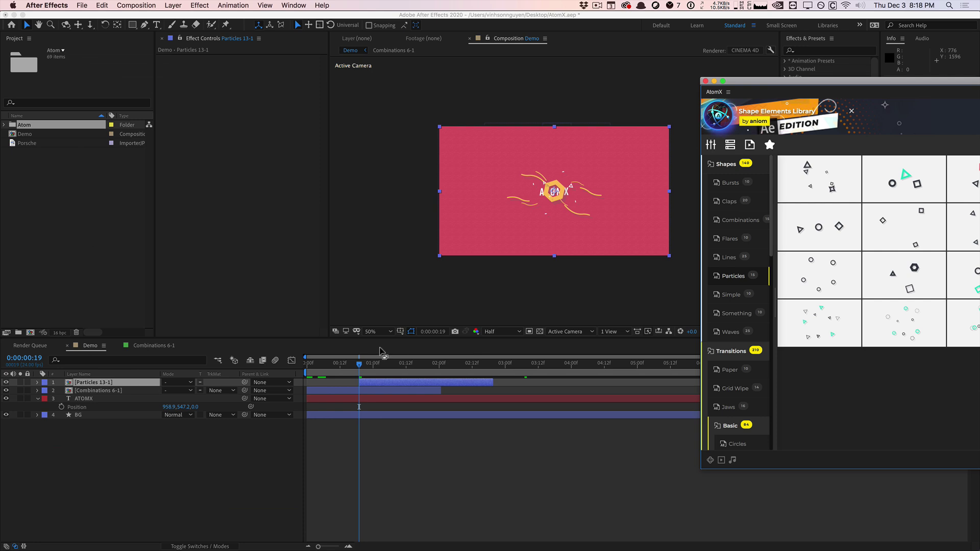
# - Scrub through the opening frames and play a preview of the particle animation
pyautogui.moveTo(358, 364); pyautogui.dragTo(300, 373)
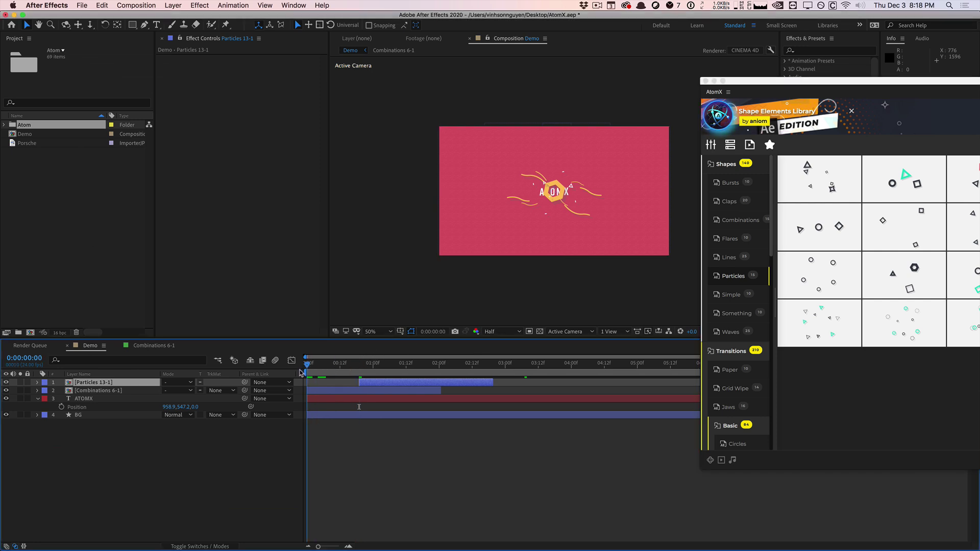
pyautogui.click(324, 366)
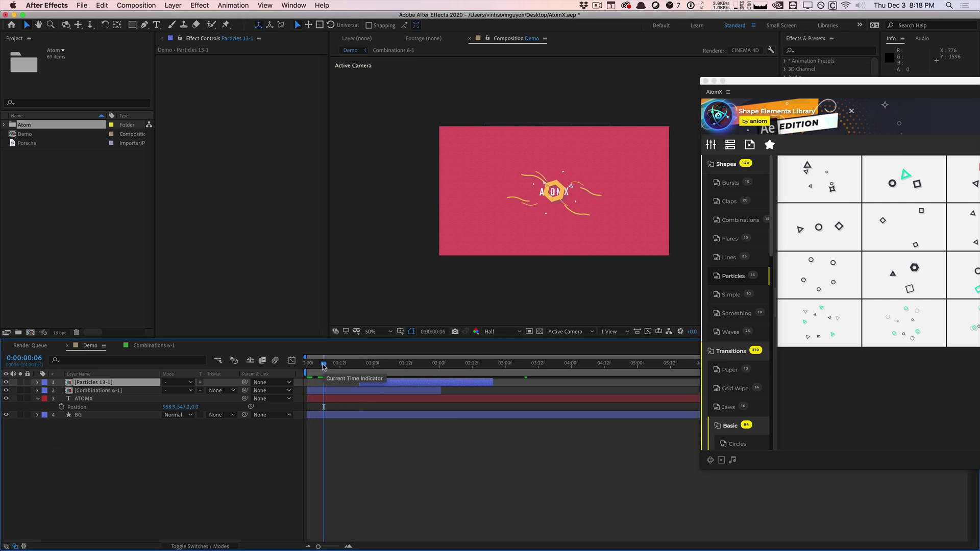
pyautogui.moveTo(323, 366); pyautogui.dragTo(347, 352)
pyautogui.press('space')
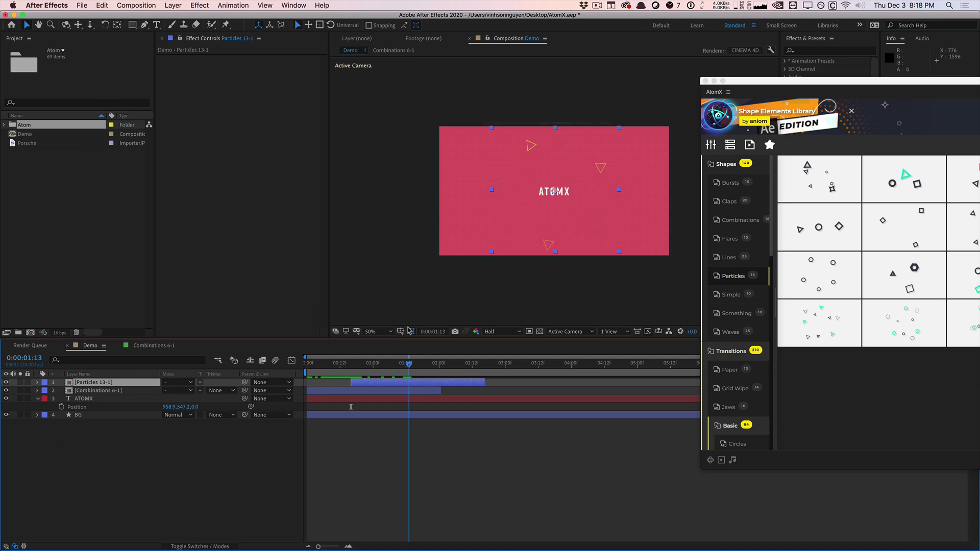
pyautogui.press('pageup')
pyautogui.press('pageup')
pyautogui.press('pageup')
pyautogui.press('pageup')
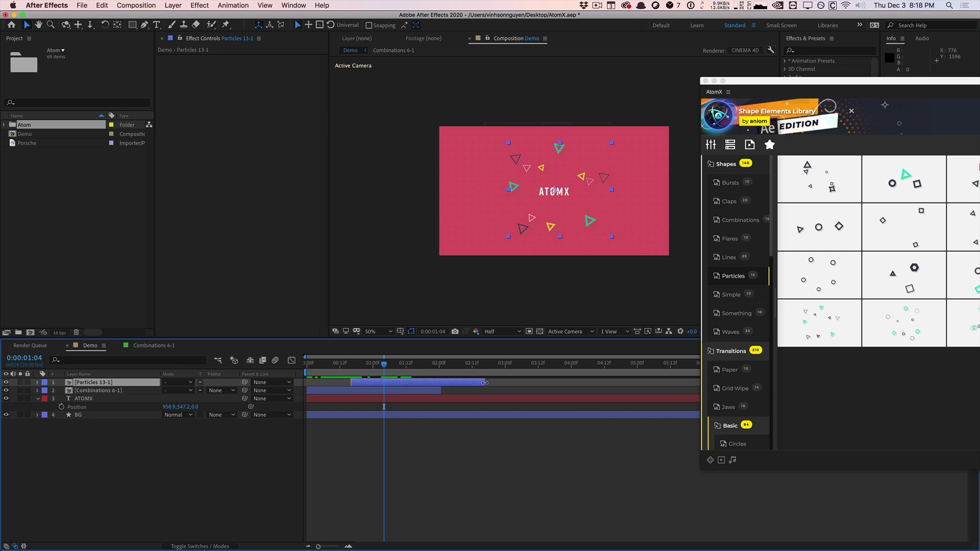
# - Trim the end of the Particles 13-1 layer and slide it slightly earlier
pyautogui.moveTo(472, 382); pyautogui.dragTo(432, 382)
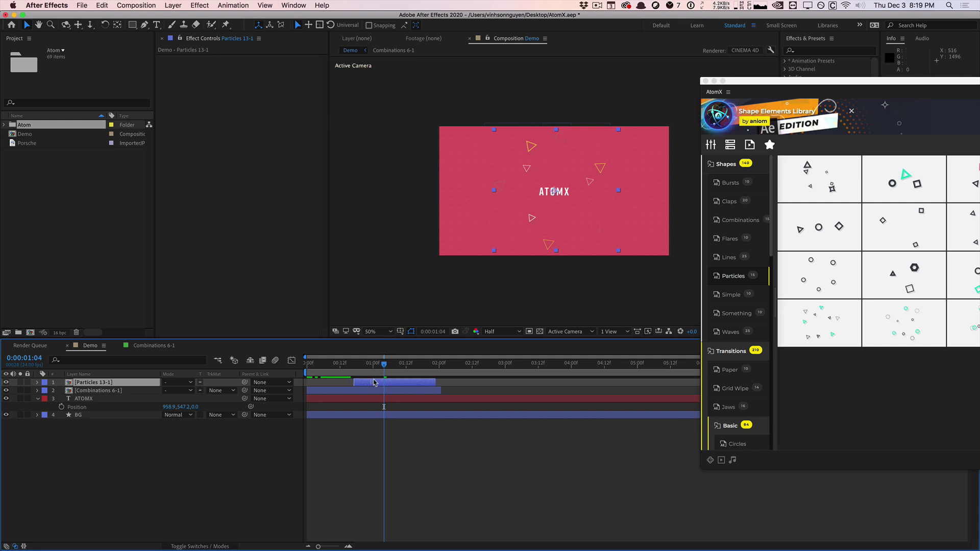
pyautogui.moveTo(371, 384); pyautogui.dragTo(369, 363)
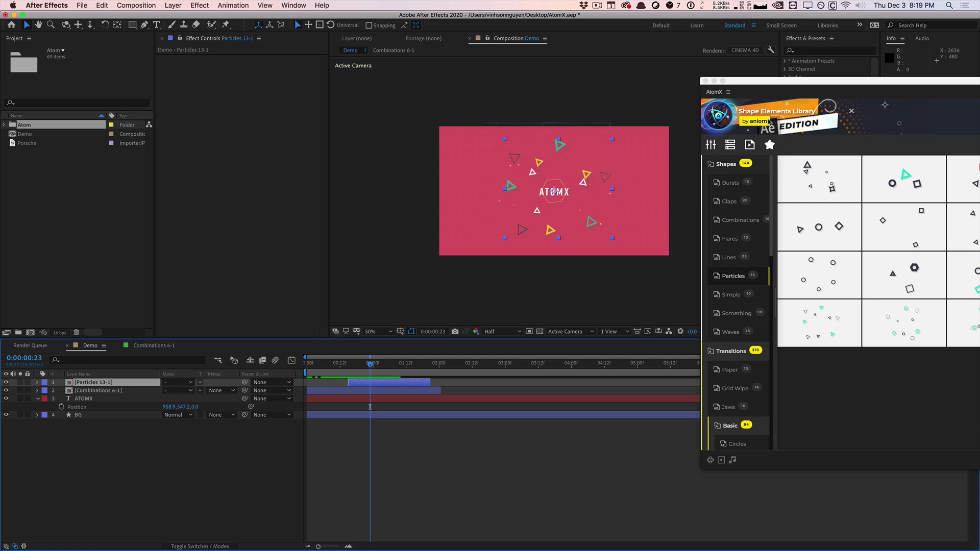
pyautogui.moveTo(804, 85); pyautogui.dragTo(598, 88)
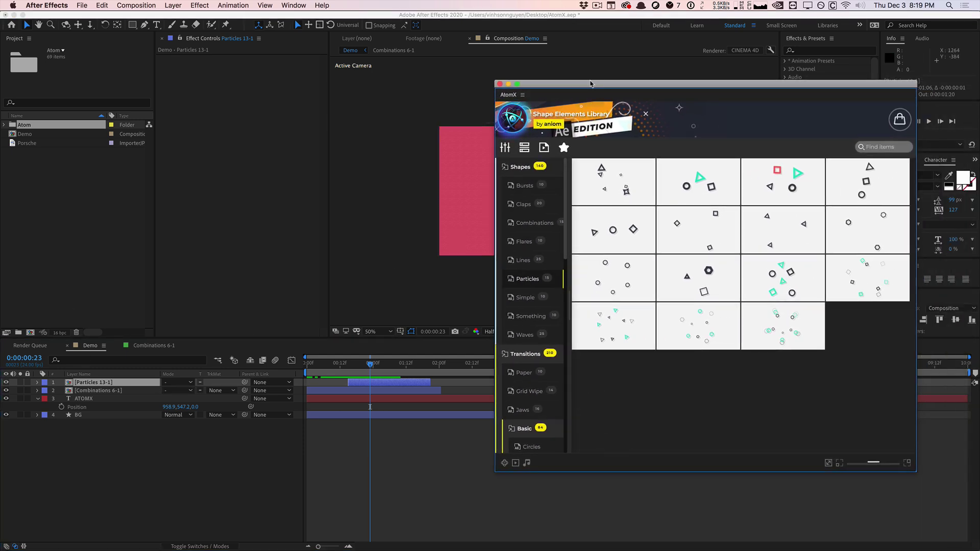
# - Change the particles' first colour from dark blue to pale grey
pyautogui.moveTo(516, 83); pyautogui.dragTo(689, 88)
pyautogui.click(679, 152)
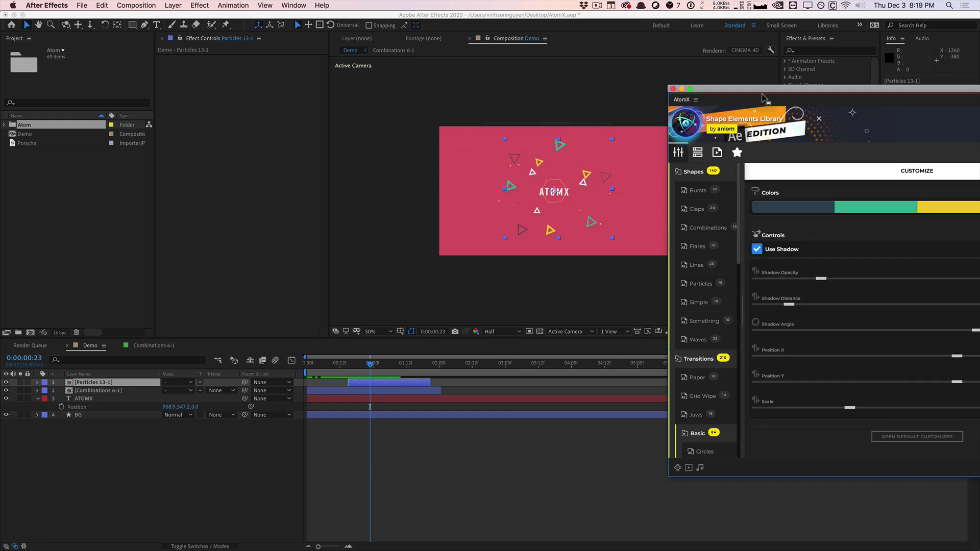
pyautogui.click(773, 207)
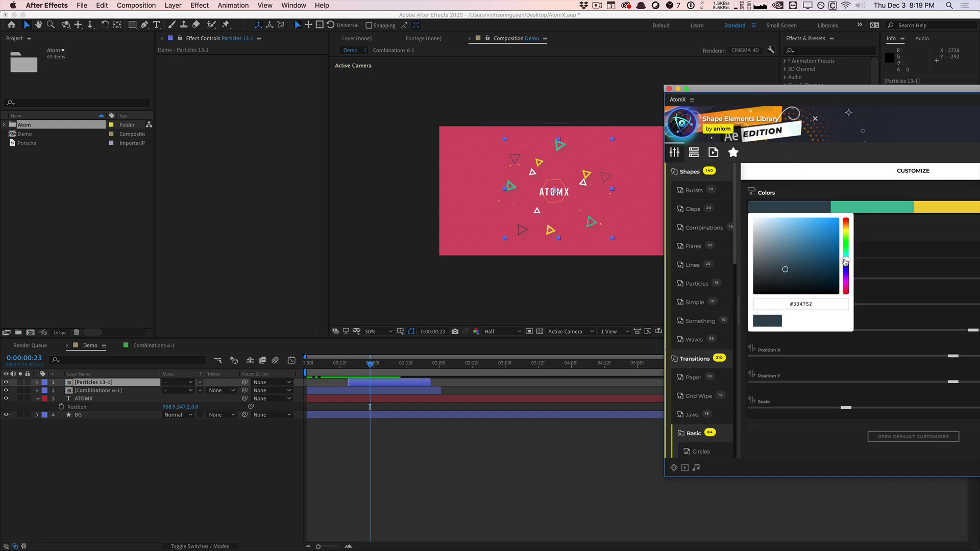
pyautogui.moveTo(846, 261); pyautogui.dragTo(846, 238)
pyautogui.click(757, 227)
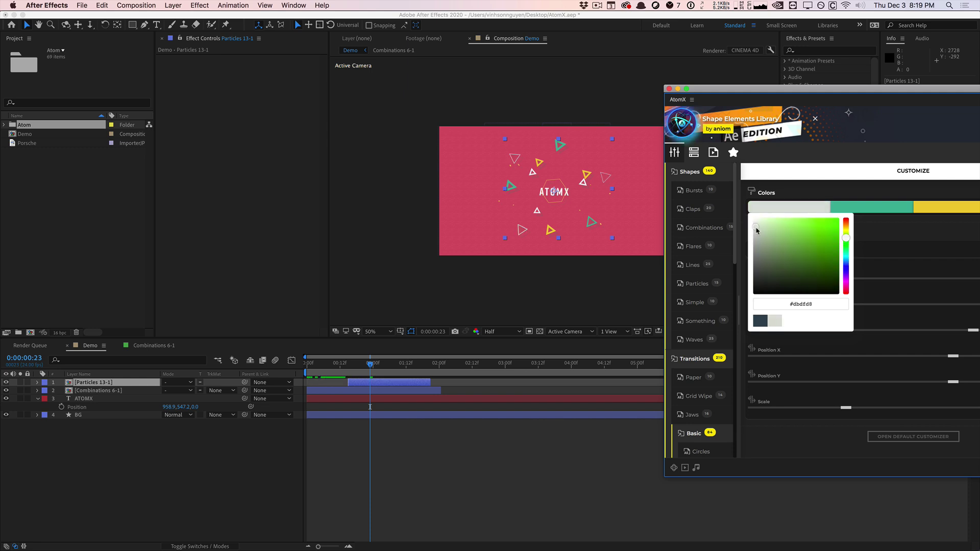
pyautogui.click(757, 229)
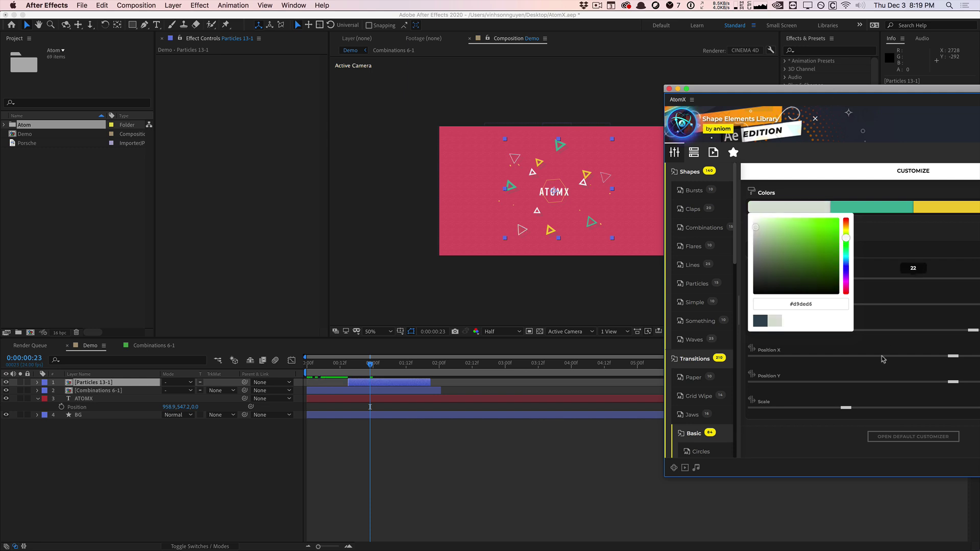
pyautogui.click(791, 442)
# - Reduce the particles' Scale from 143 to 125
pyautogui.moveTo(845, 408)
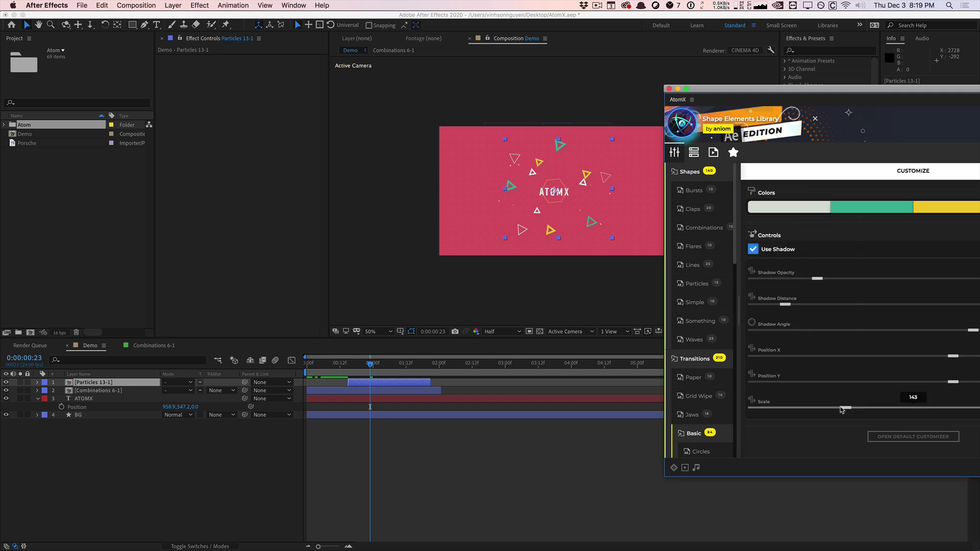
pyautogui.moveTo(842, 408); pyautogui.dragTo(829, 407)
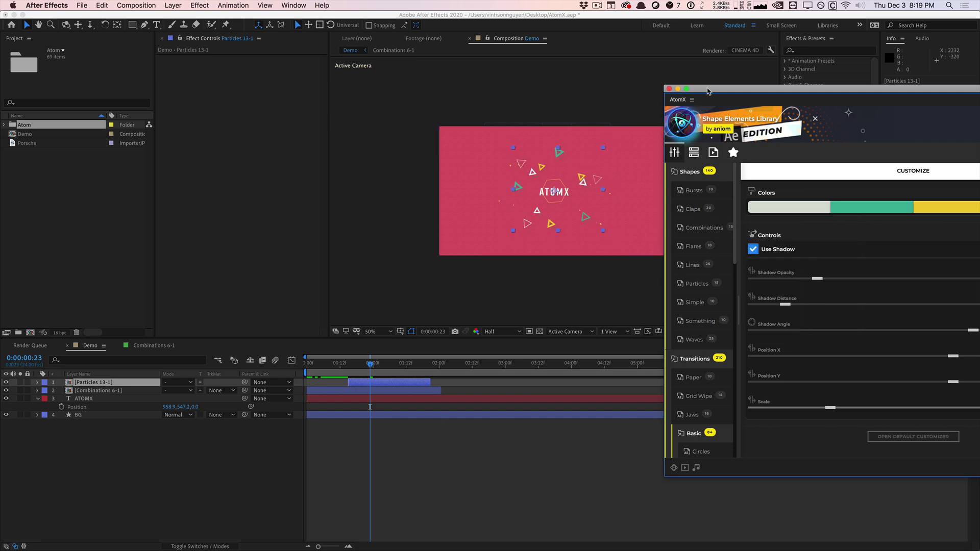
pyautogui.moveTo(707, 90); pyautogui.dragTo(687, 335)
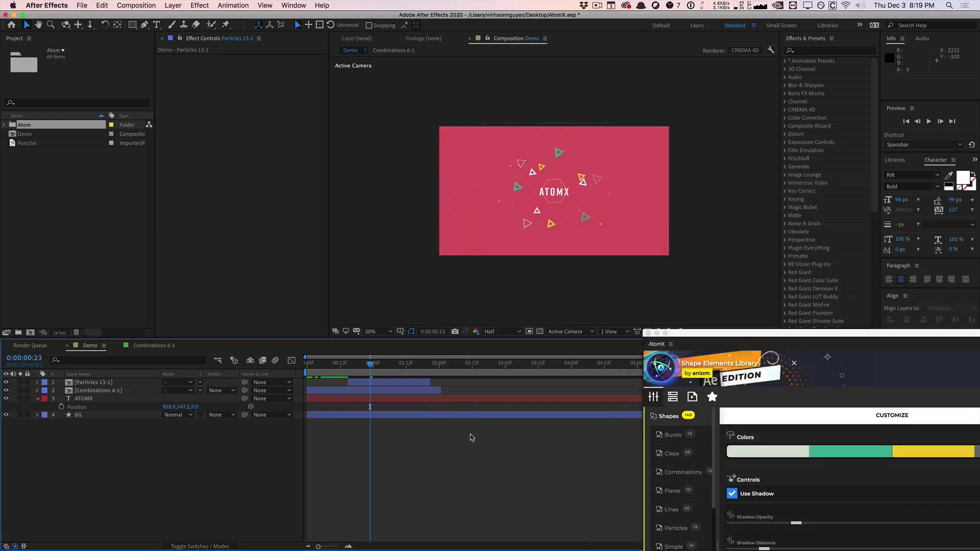
# - Play a preview of the Demo comp, then float the AtomX panel in the screen centre
pyautogui.press('space')
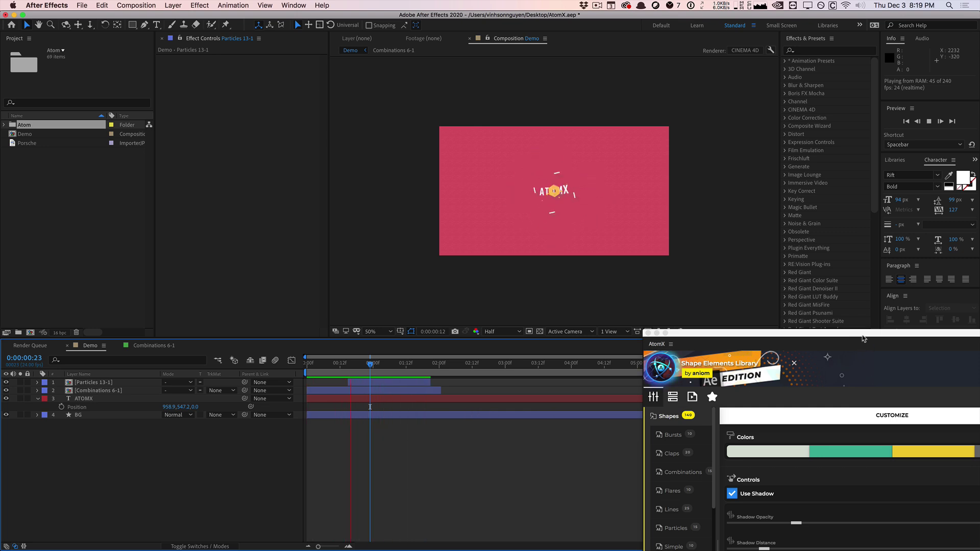
pyautogui.moveTo(868, 358); pyautogui.dragTo(589, 92)
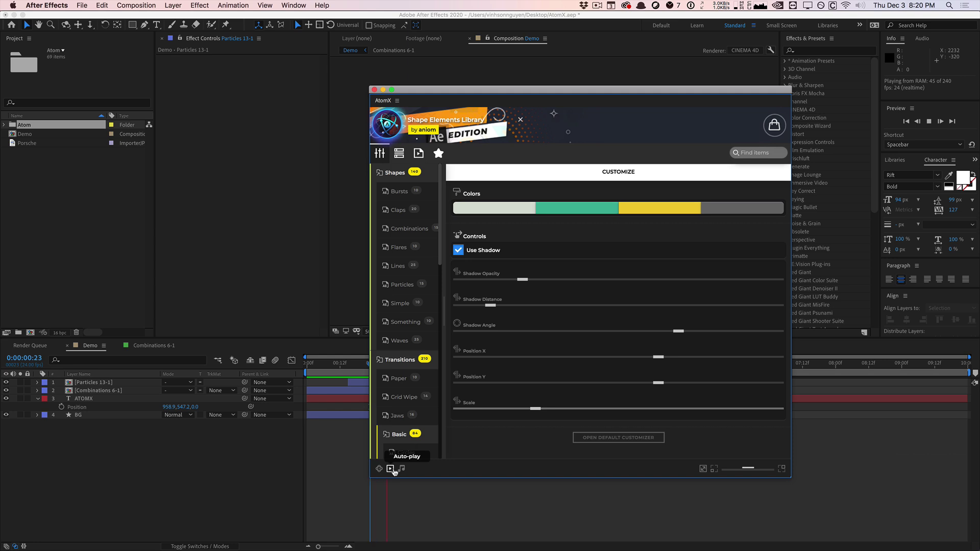
# - Browse the Bursts elements in three-column thumbnails and set the timing mode to Simple
pyautogui.click(398, 192)
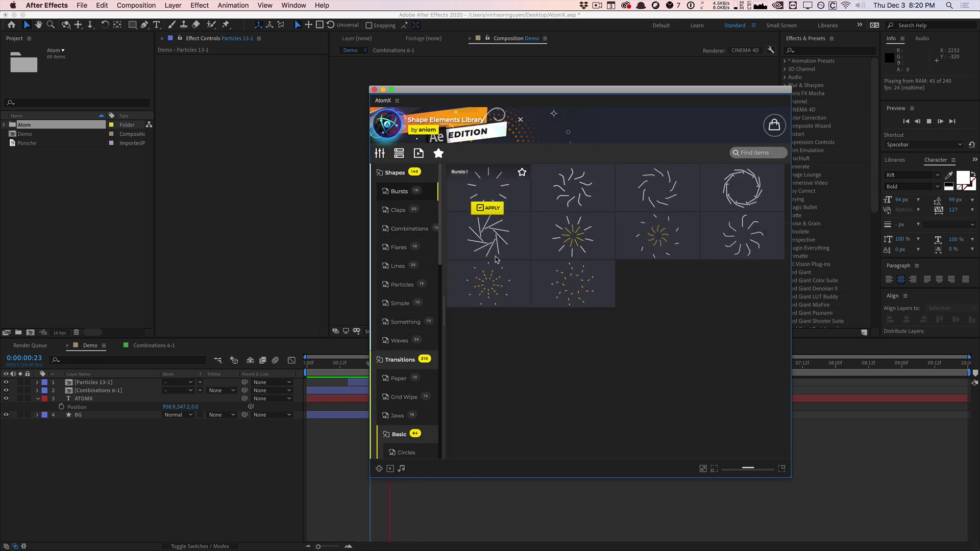
pyautogui.moveTo(403, 469)
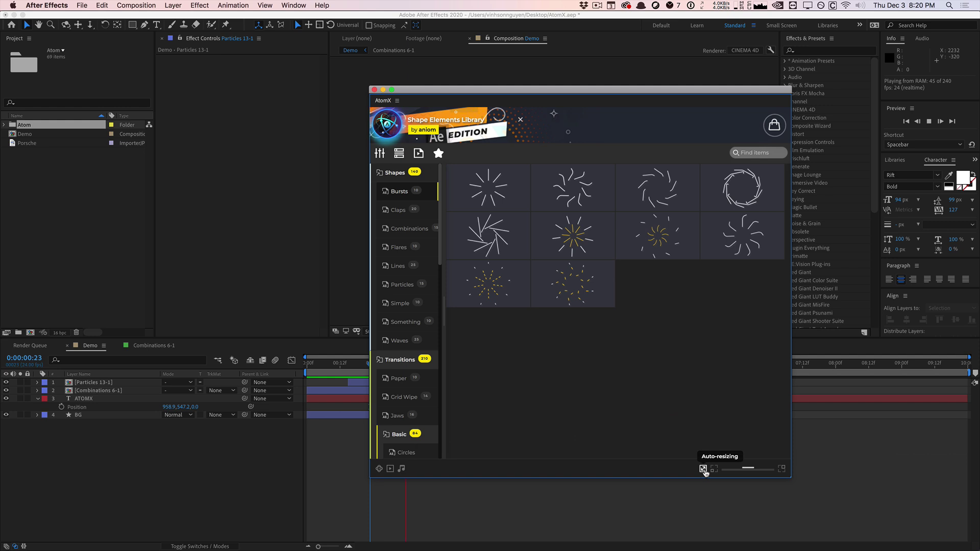
pyautogui.moveTo(748, 471); pyautogui.dragTo(753, 470)
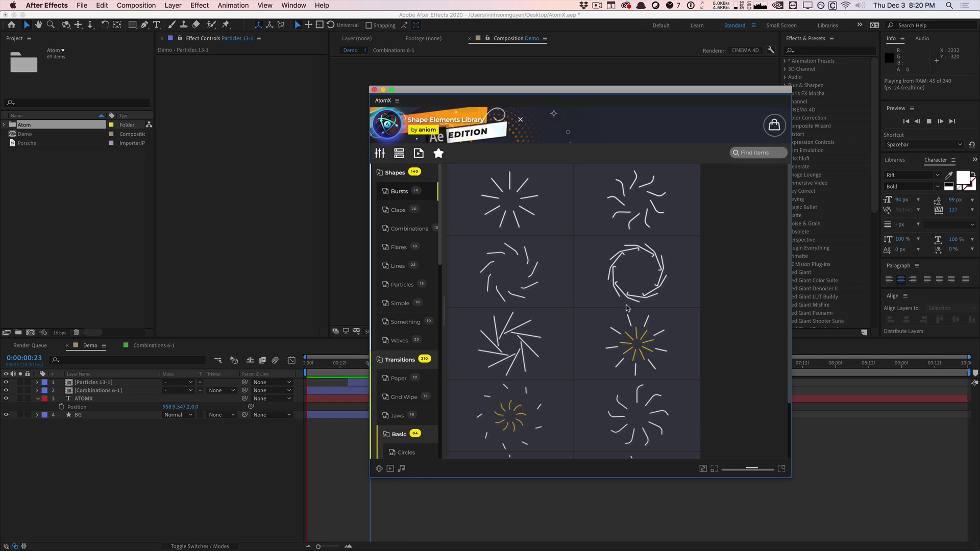
pyautogui.click(402, 159)
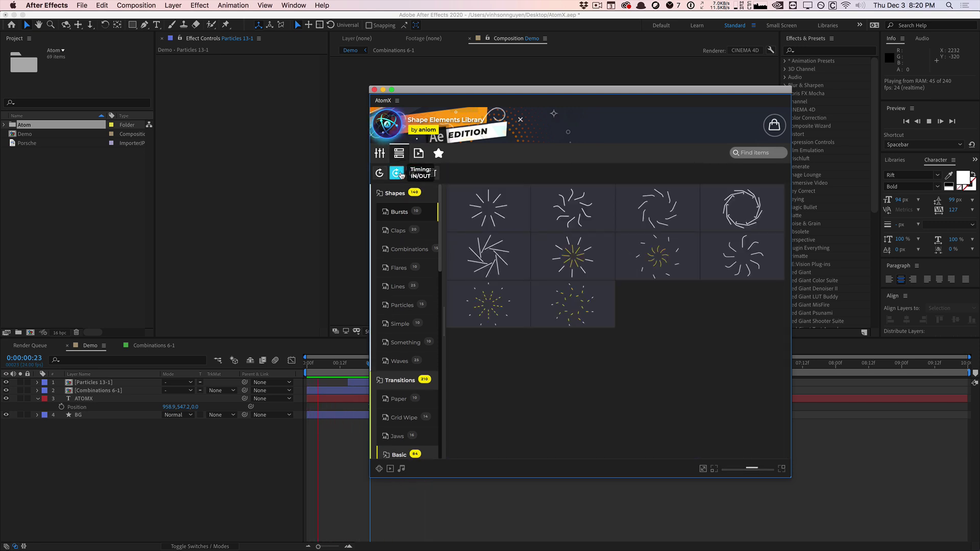
pyautogui.click(401, 175)
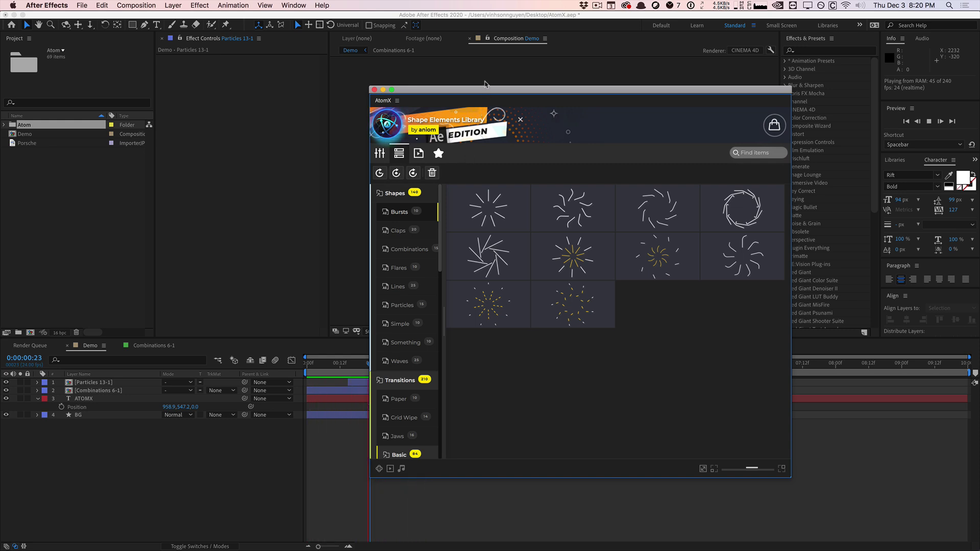
pyautogui.moveTo(483, 83); pyautogui.dragTo(483, 70)
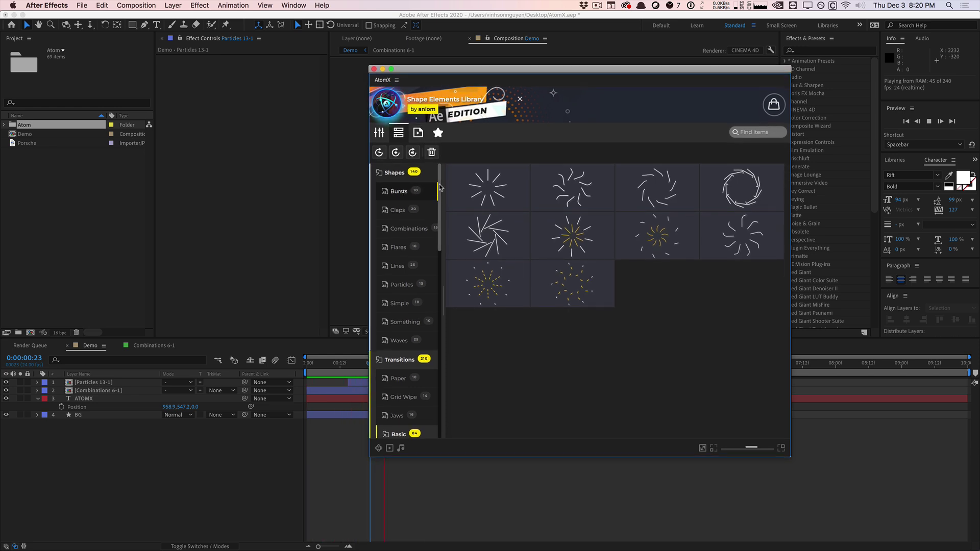
pyautogui.moveTo(440, 188)
pyautogui.mouseDown()
pyautogui.moveTo(432, 404)
pyautogui.moveTo(429, 179)
pyautogui.mouseUp()
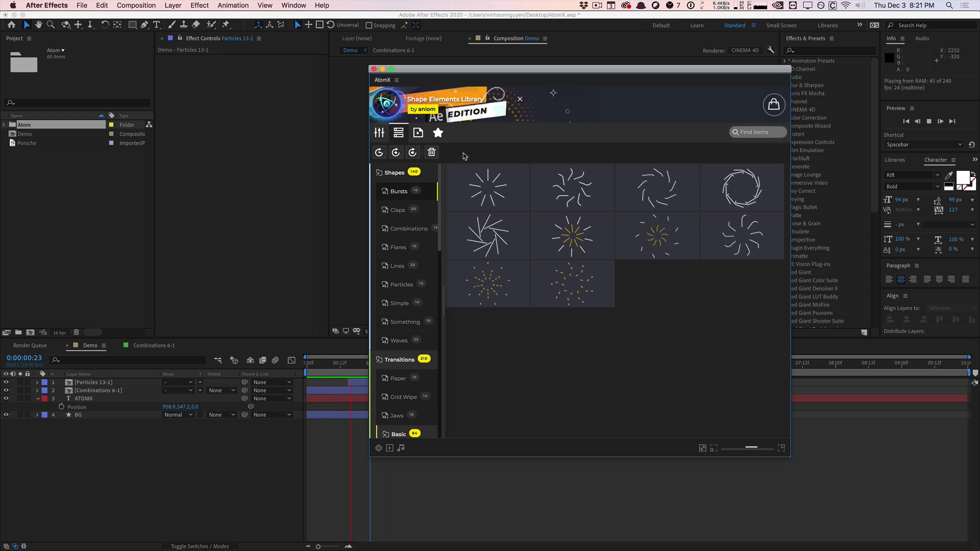
# - Load the Text Animation Presets package from the package chooser
pyautogui.click(394, 111)
pyautogui.moveTo(562, 241)
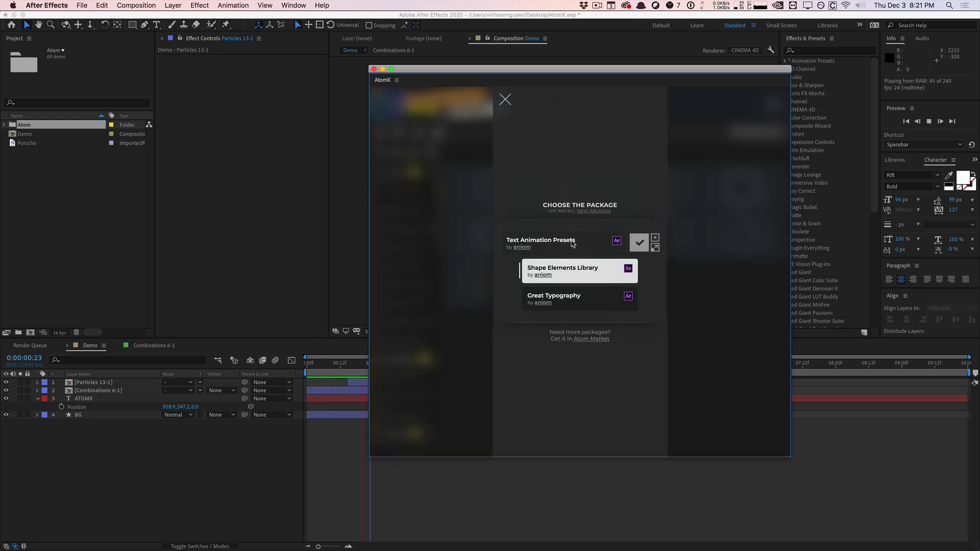
pyautogui.click(638, 243)
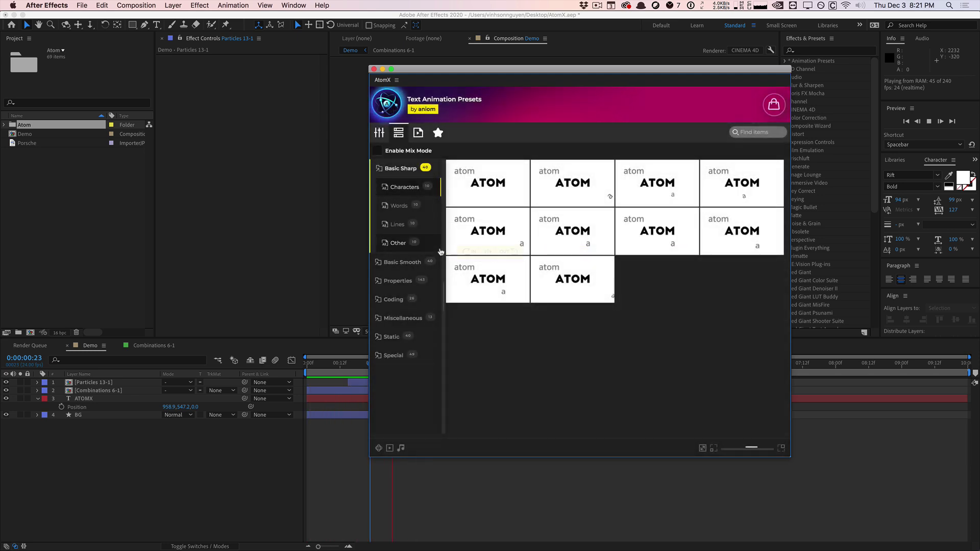
# - Preview the Basic Sharp Characters and Words presets, then Basic Smooth Characters, Words and Lines
pyautogui.moveTo(512, 182)
pyautogui.moveTo(551, 185)
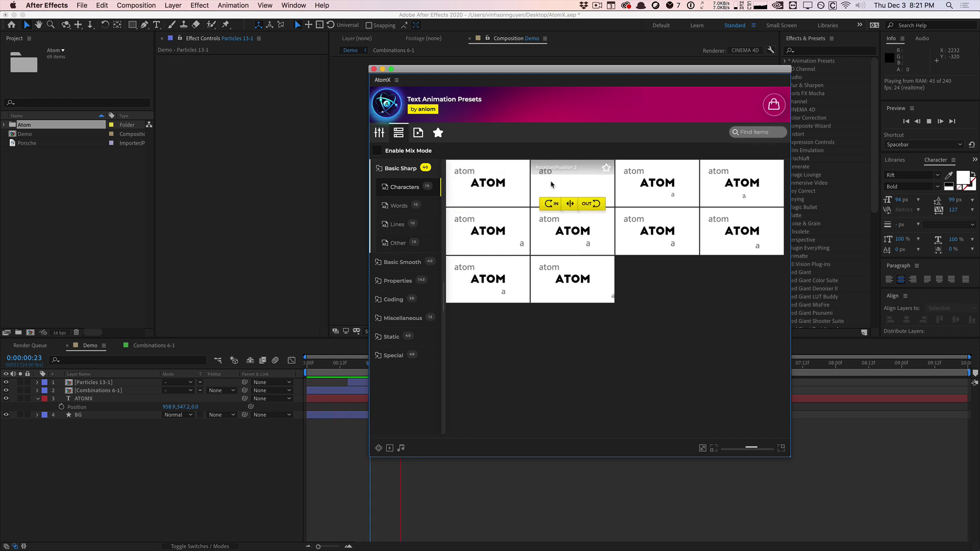
pyautogui.moveTo(628, 184)
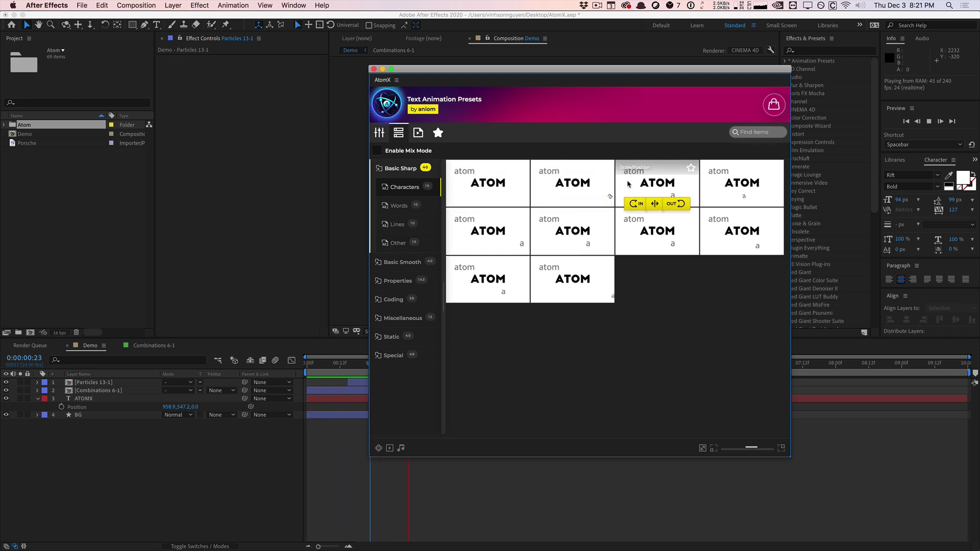
pyautogui.moveTo(735, 236)
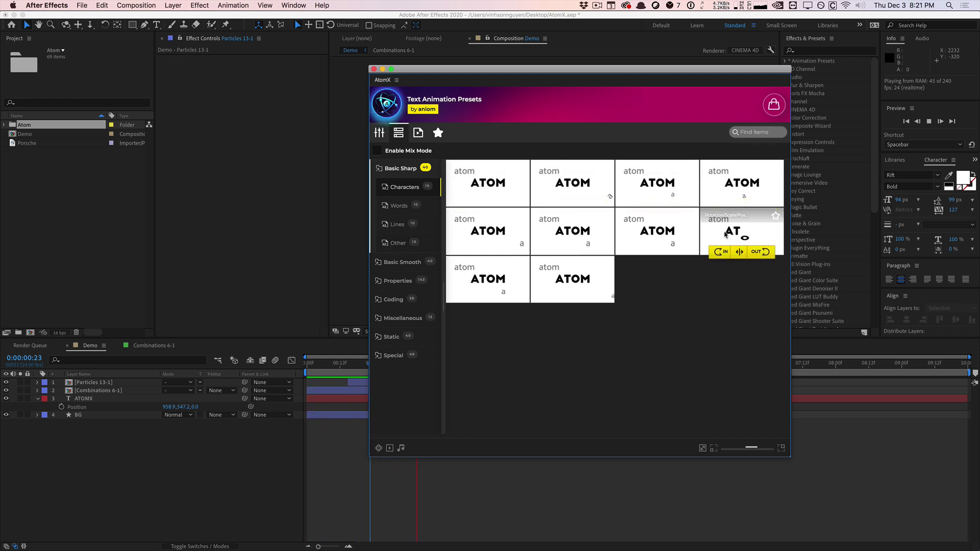
pyautogui.click(407, 206)
pyautogui.moveTo(578, 201)
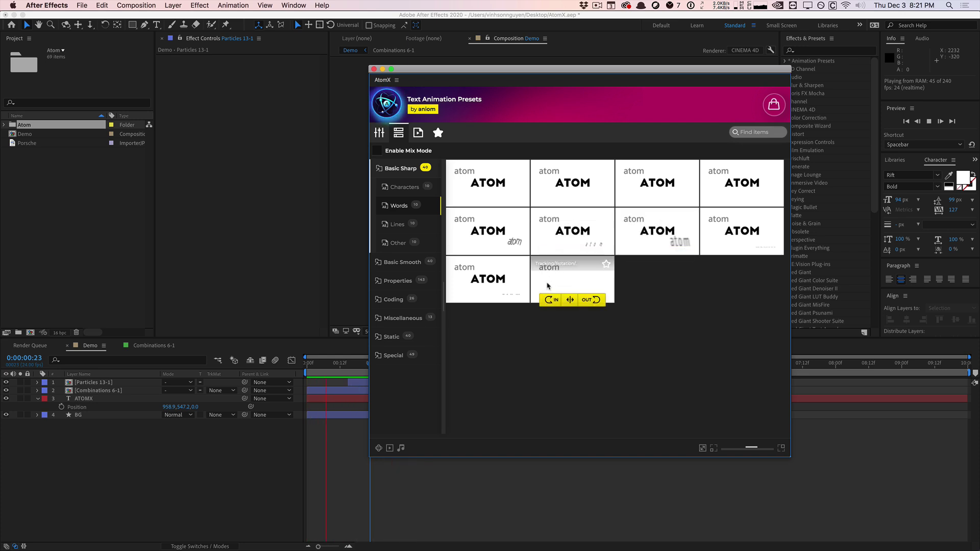
pyautogui.moveTo(485, 279)
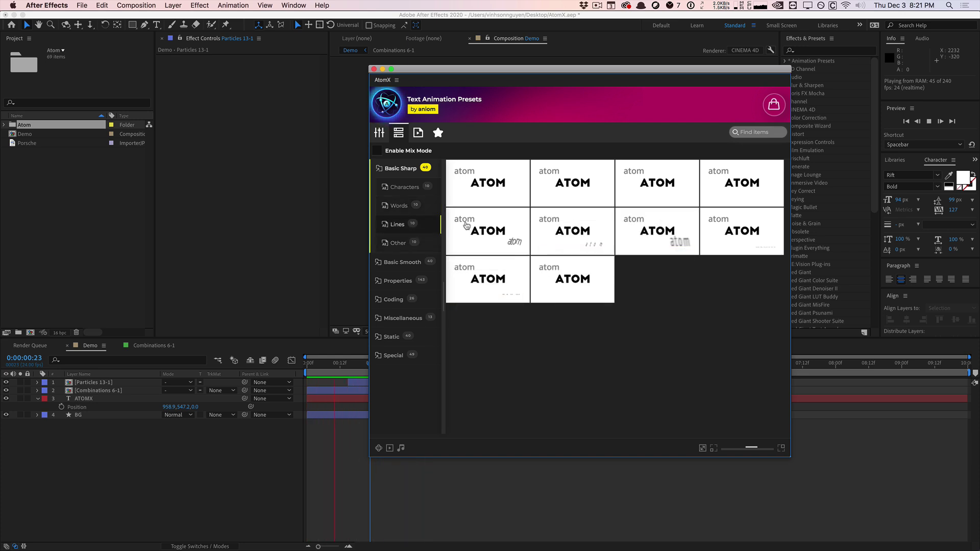
pyautogui.moveTo(531, 218)
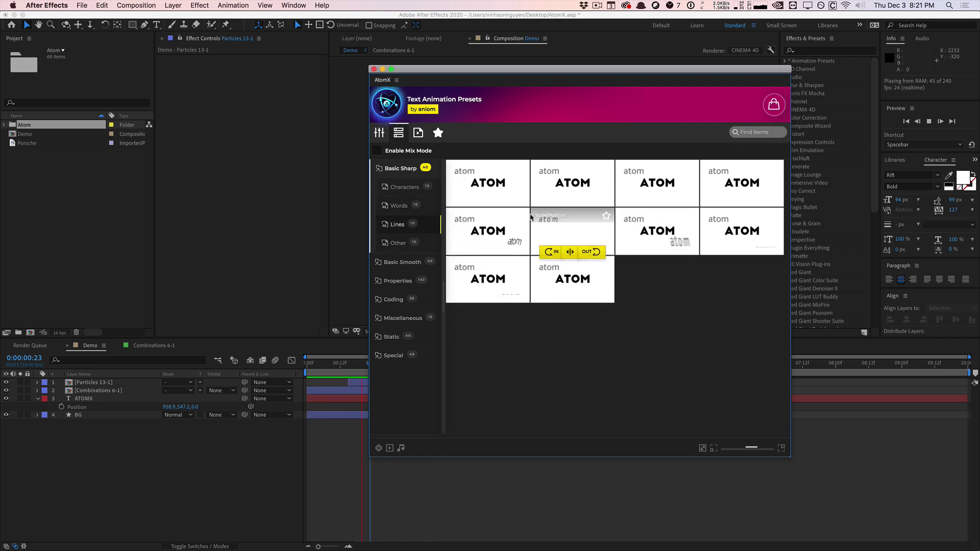
pyautogui.click(404, 262)
pyautogui.moveTo(489, 270)
pyautogui.click(398, 299)
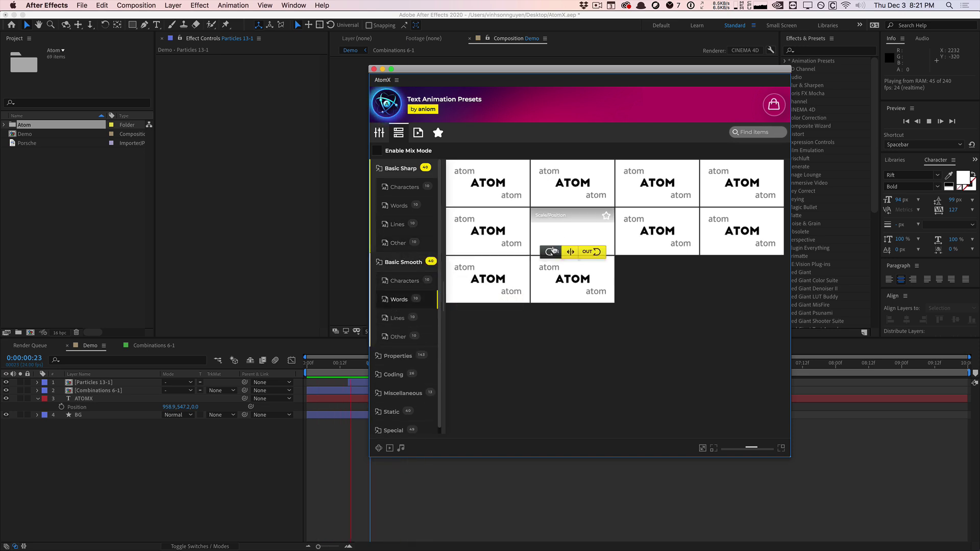
pyautogui.moveTo(709, 230)
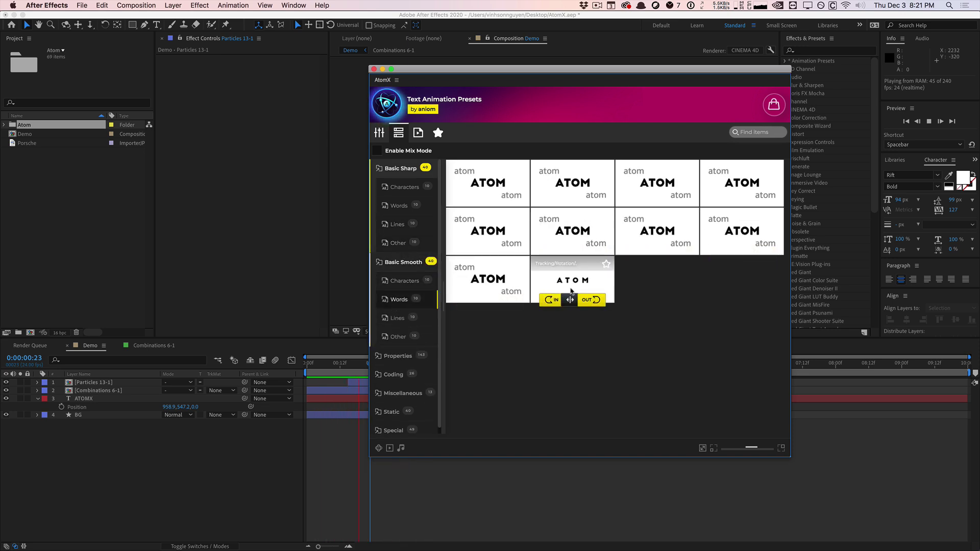
pyautogui.click(408, 319)
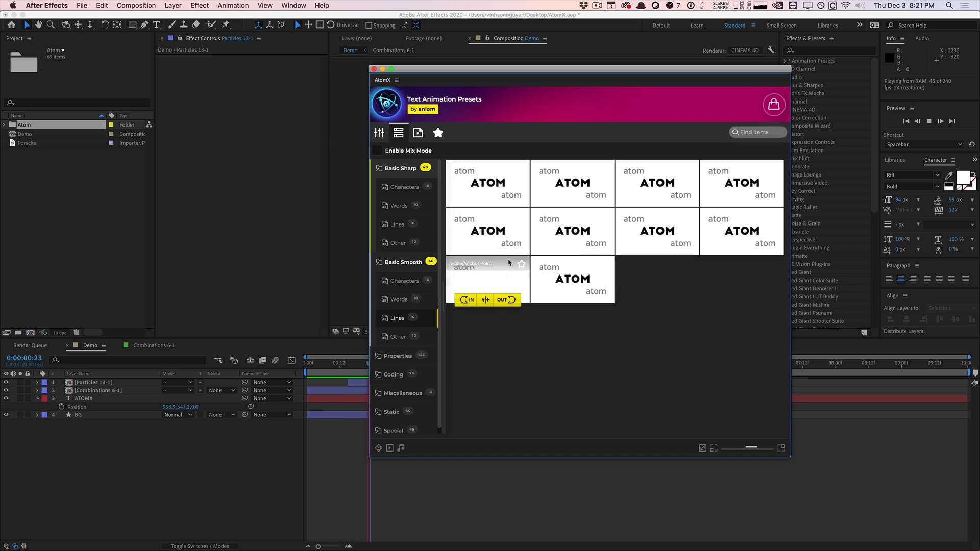
pyautogui.moveTo(508, 246)
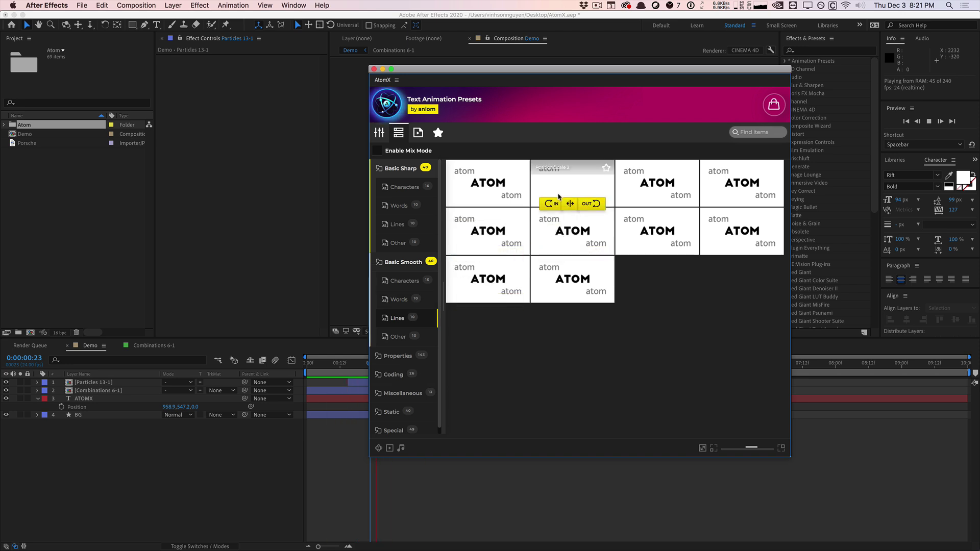
# - Preview the Properties Position, Opacity and Coding Decoding presets
pyautogui.scroll(-1, 411, 354)
pyautogui.click(411, 354)
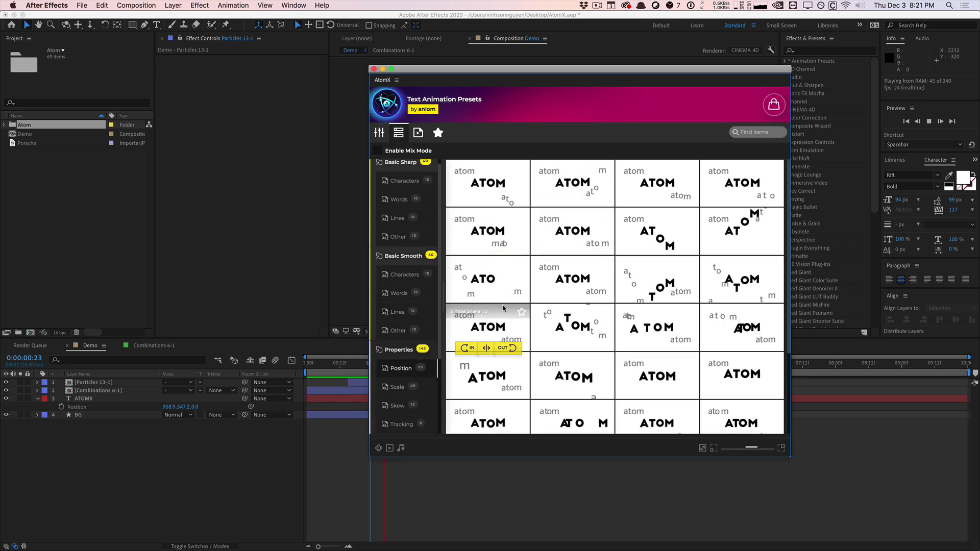
pyautogui.scroll(-1, 485, 286)
pyautogui.moveTo(569, 291)
pyautogui.scroll(-1, 570, 290)
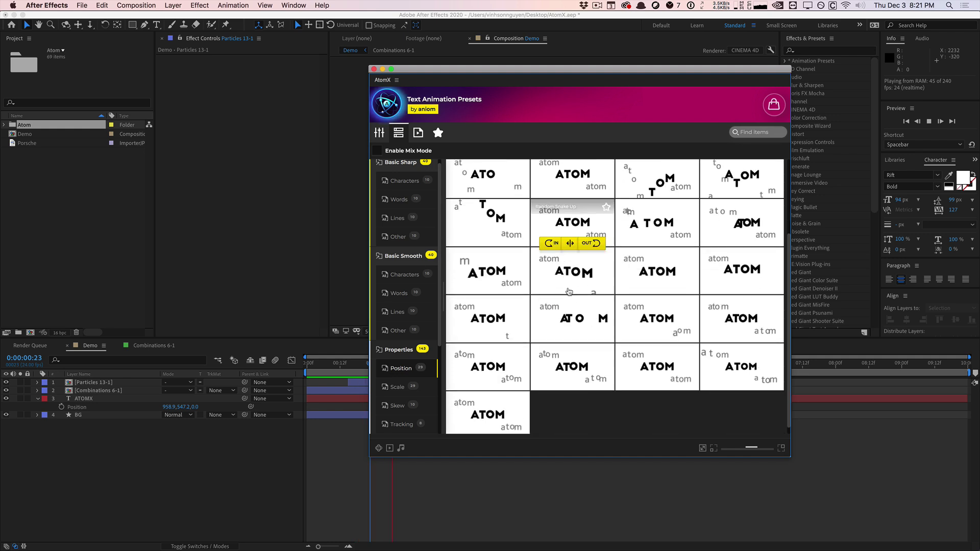
pyautogui.moveTo(655, 280)
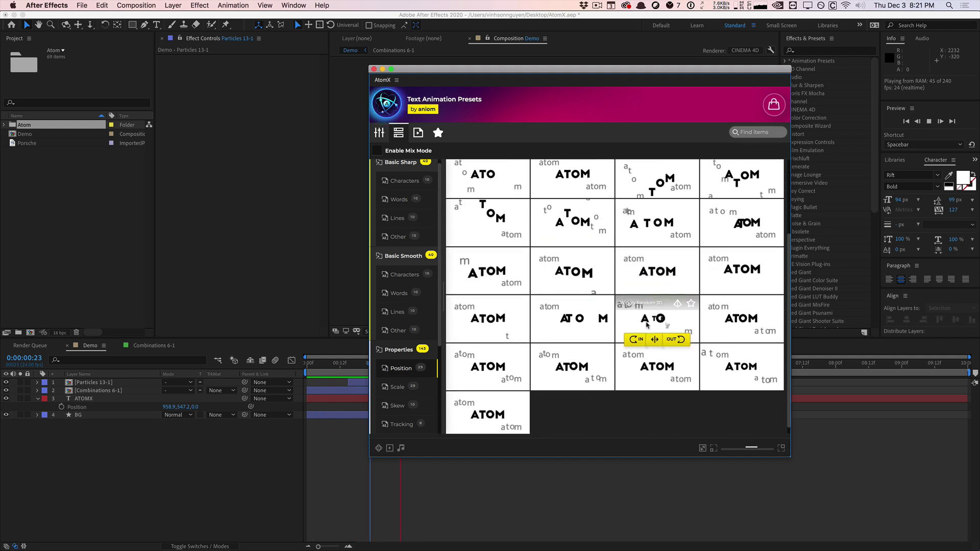
pyautogui.moveTo(570, 323)
pyautogui.moveTo(667, 319)
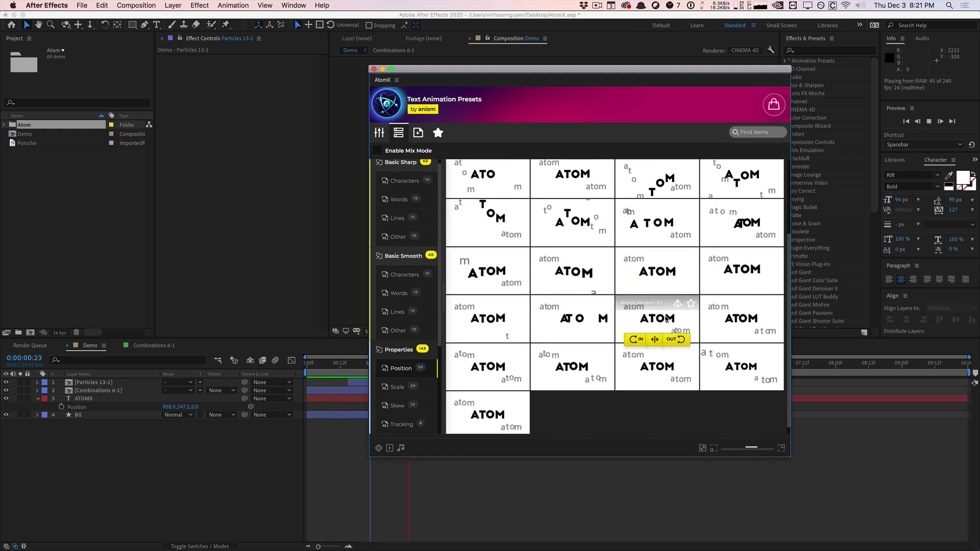
pyautogui.moveTo(472, 365)
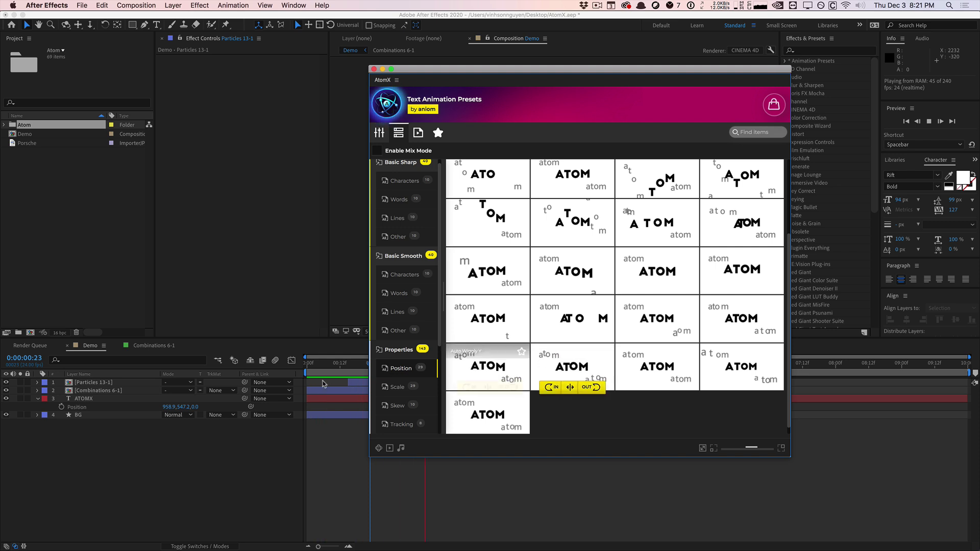
pyautogui.scroll(-5, 403, 306)
pyautogui.click(401, 312)
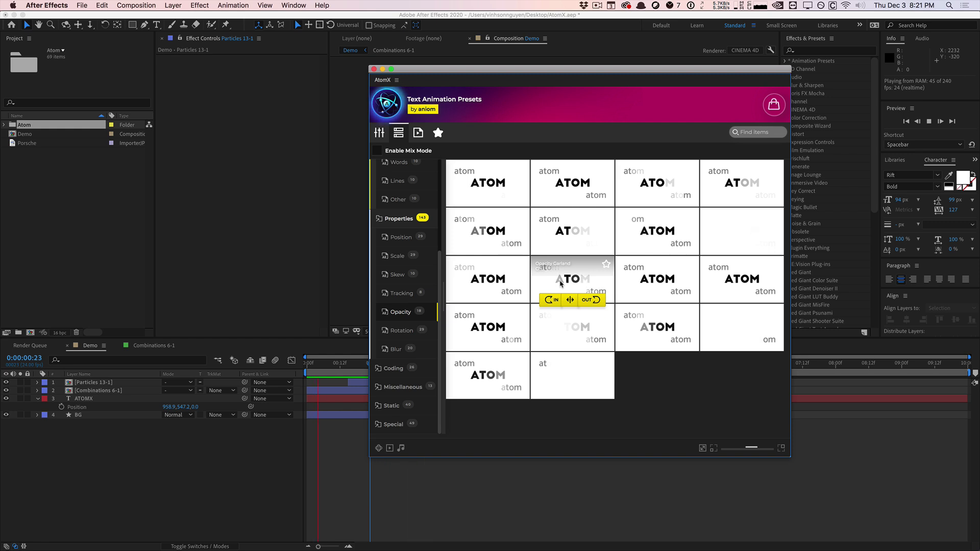
pyautogui.moveTo(504, 280)
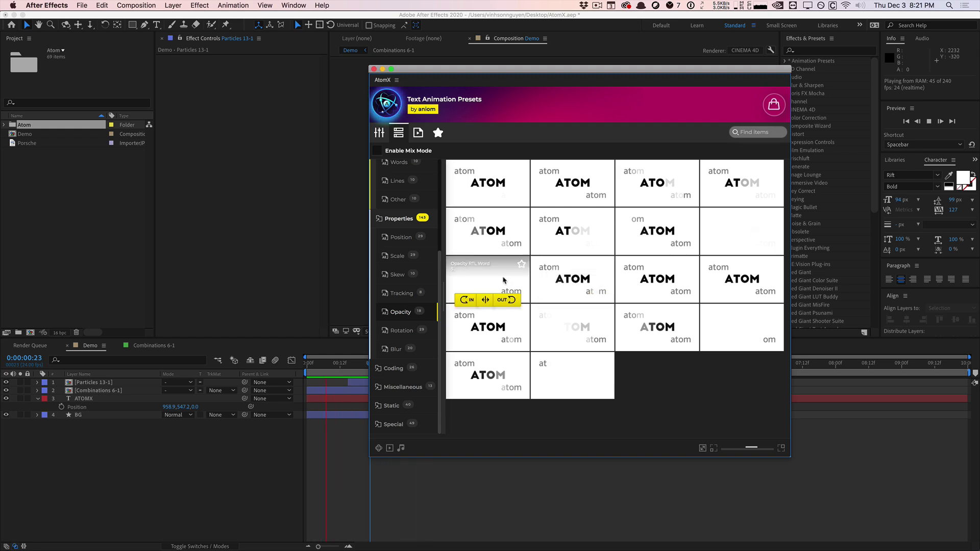
pyautogui.click(400, 368)
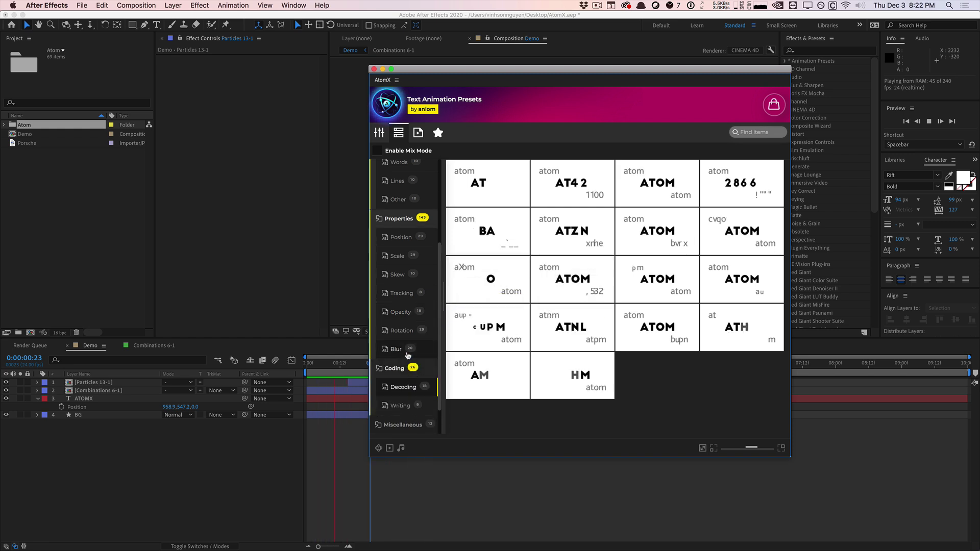
pyautogui.moveTo(561, 234)
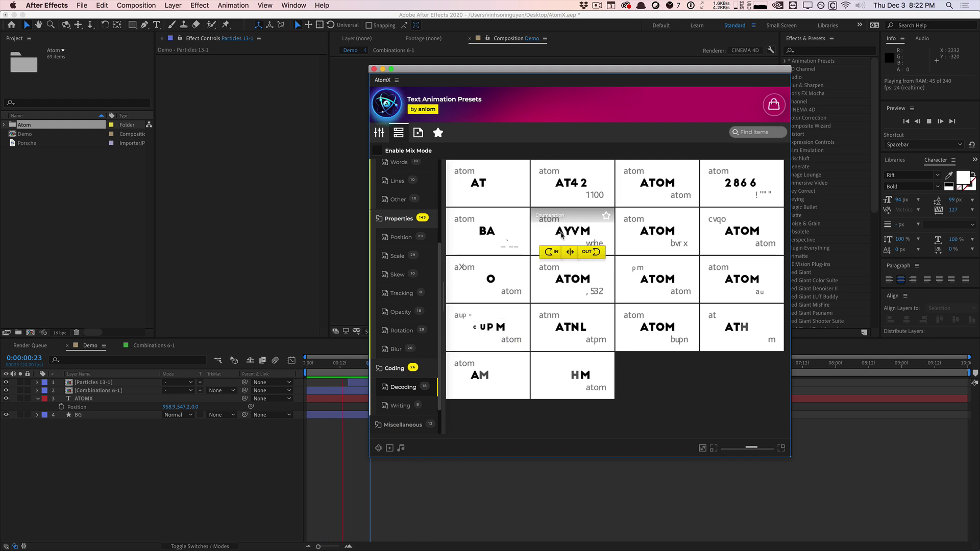
pyautogui.moveTo(514, 233)
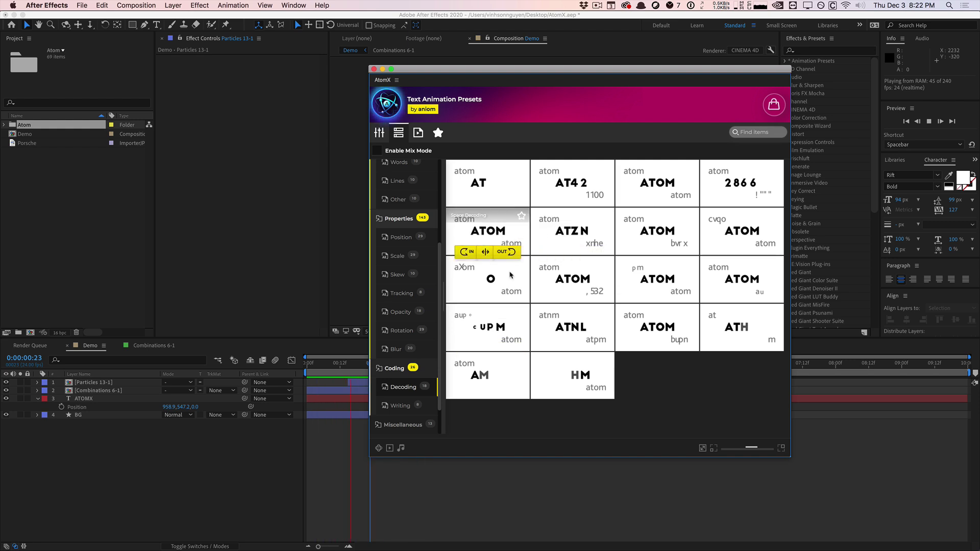
pyautogui.moveTo(510, 275)
pyautogui.moveTo(565, 278)
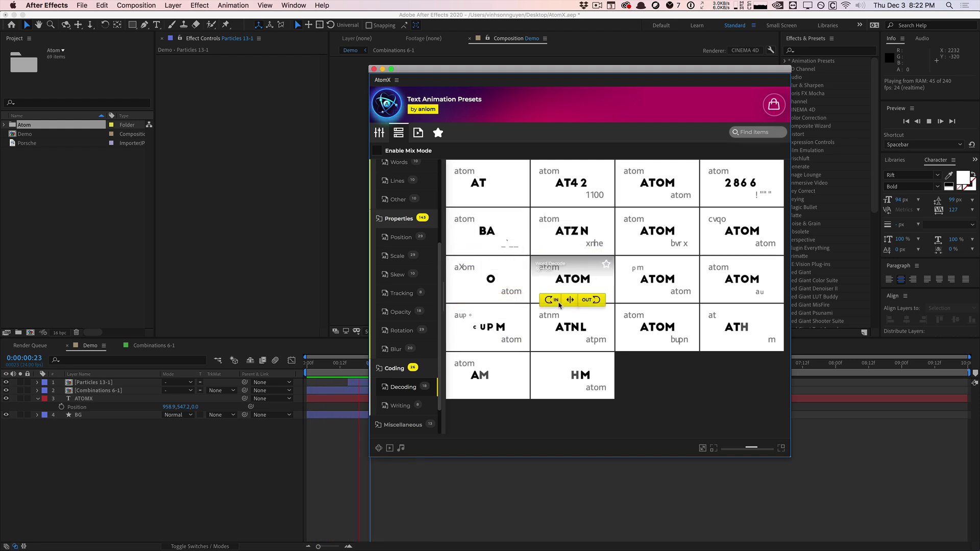
# - Browse the Miscellaneous Basic, Strange, Static Film, Special Organic and 3D Text presets, then reopen the package chooser
pyautogui.scroll(-2, 403, 401)
pyautogui.click(403, 412)
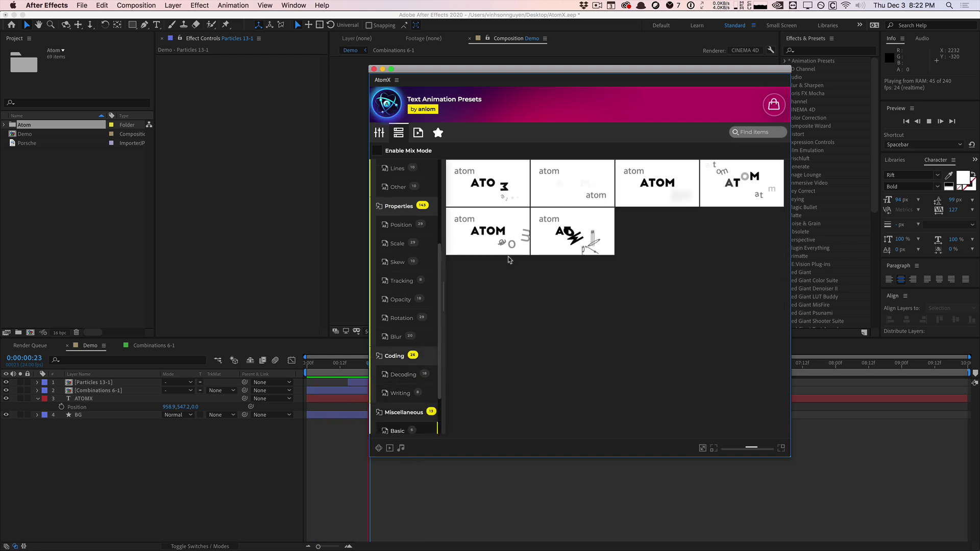
pyautogui.moveTo(507, 241)
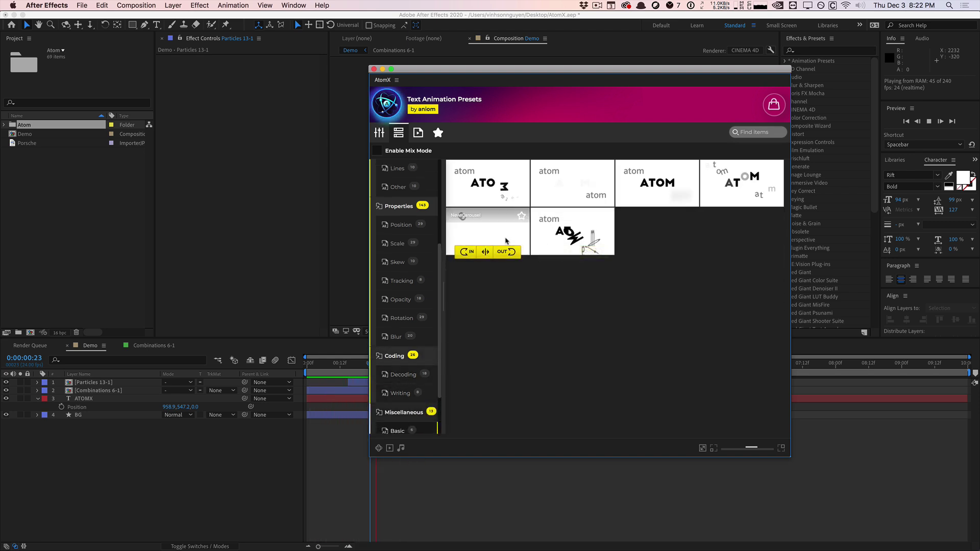
pyautogui.scroll(-5, 404, 393)
pyautogui.click(400, 386)
pyautogui.click(396, 425)
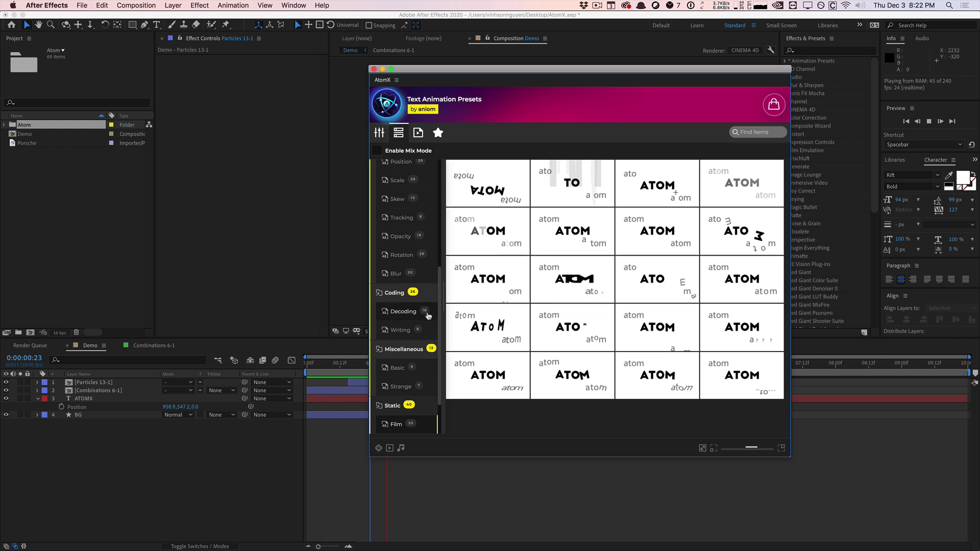
pyautogui.scroll(-2, 412, 399)
pyautogui.click(403, 423)
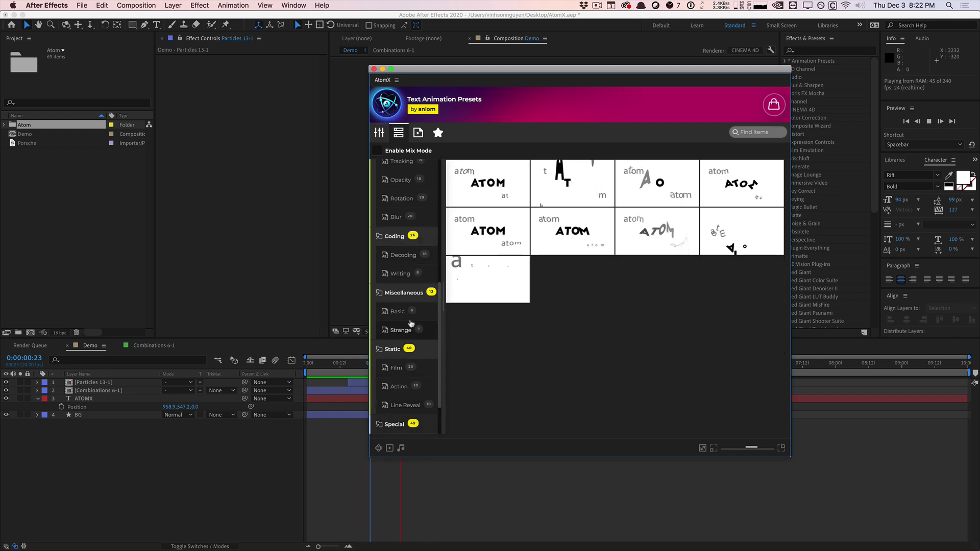
pyautogui.scroll(-2, 413, 357)
pyautogui.click(408, 411)
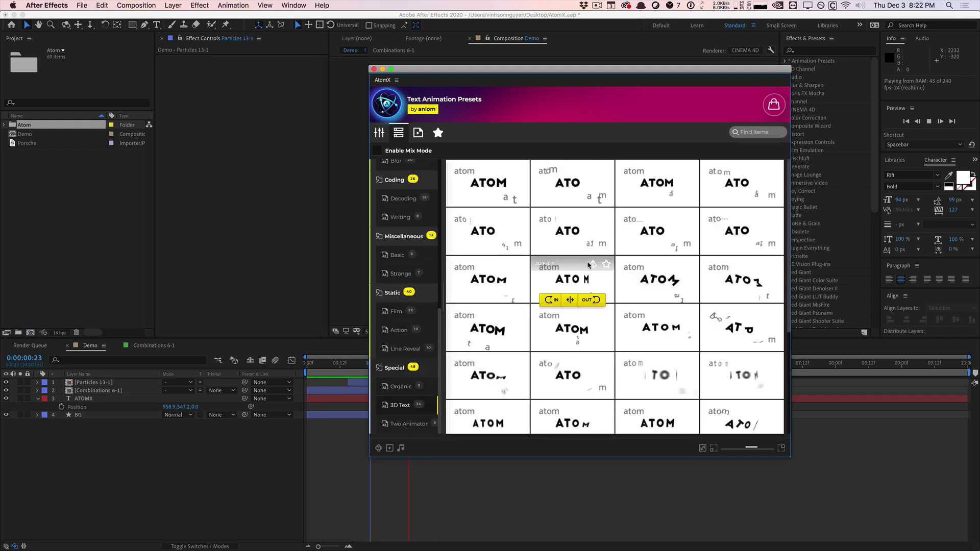
pyautogui.click(381, 107)
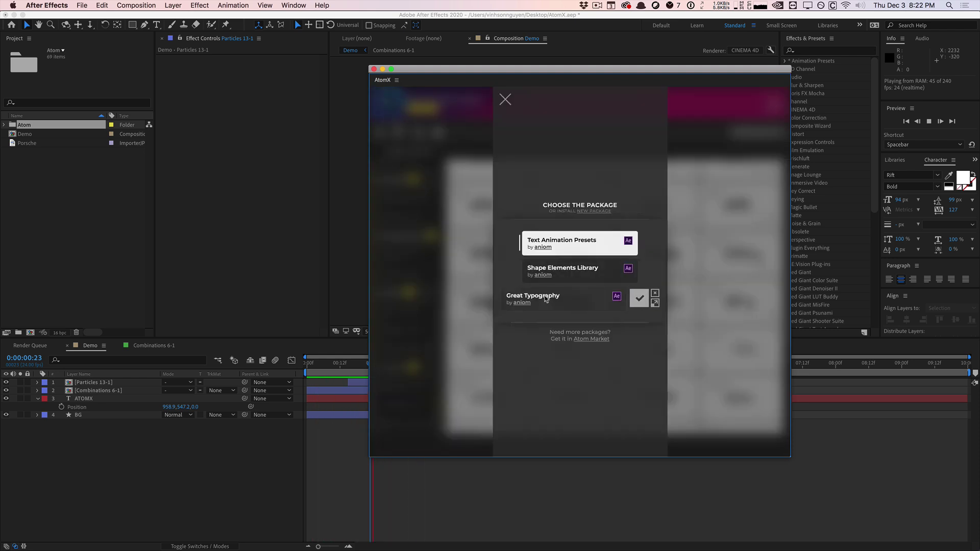
# - Load the Great Typography package and view its Kinetic Blocks and Kinetic Perspective presets
pyautogui.click(637, 298)
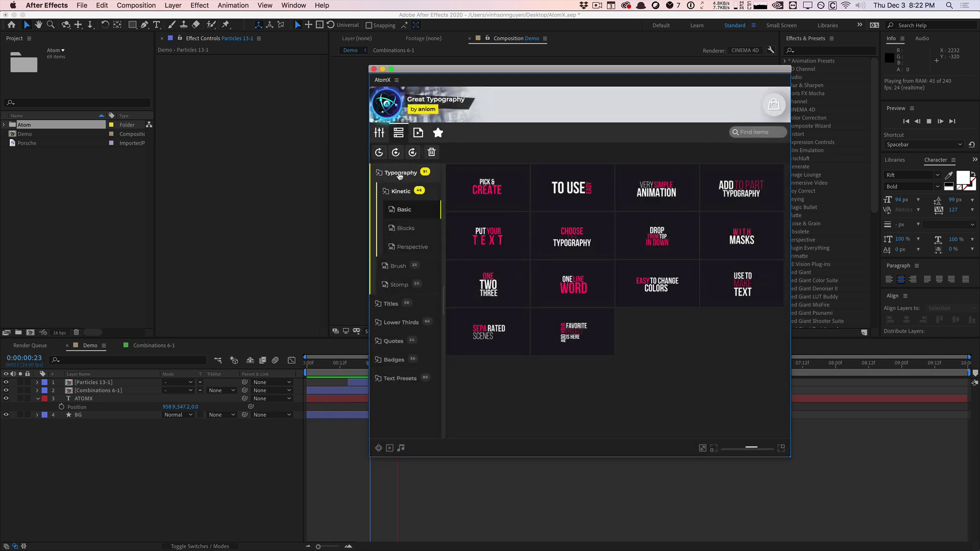
pyautogui.moveTo(488, 198)
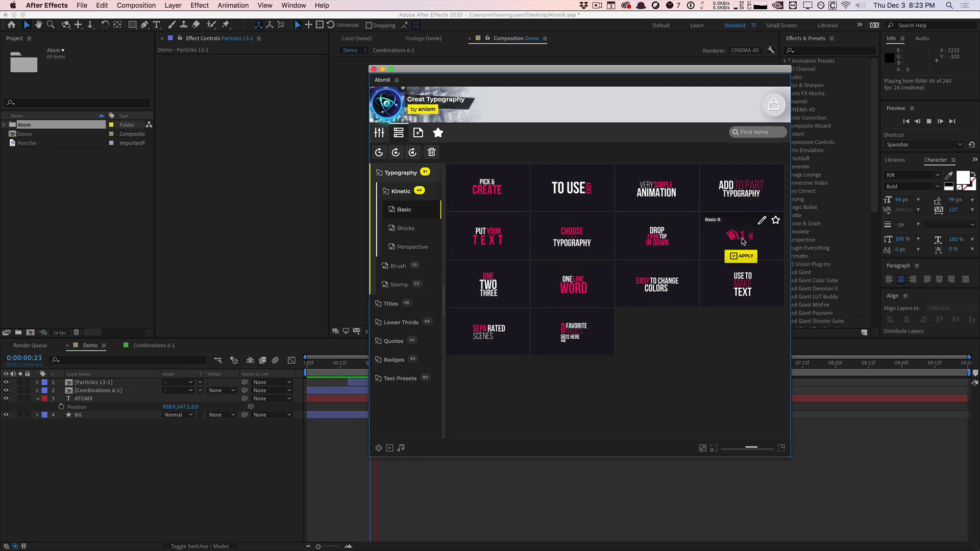
pyautogui.click(405, 229)
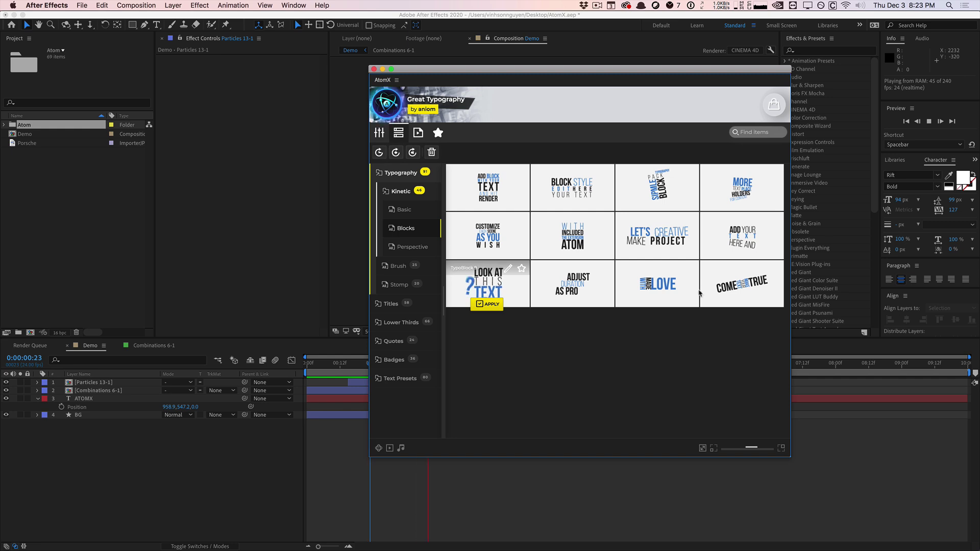
pyautogui.click(394, 247)
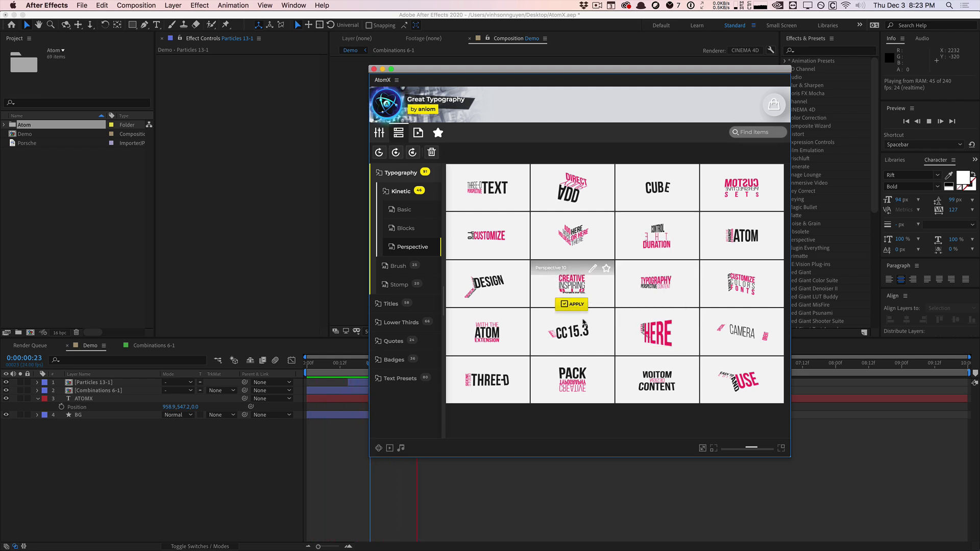
# - Preview the Brush and Stomp kinetic typography presets
pyautogui.click(408, 269)
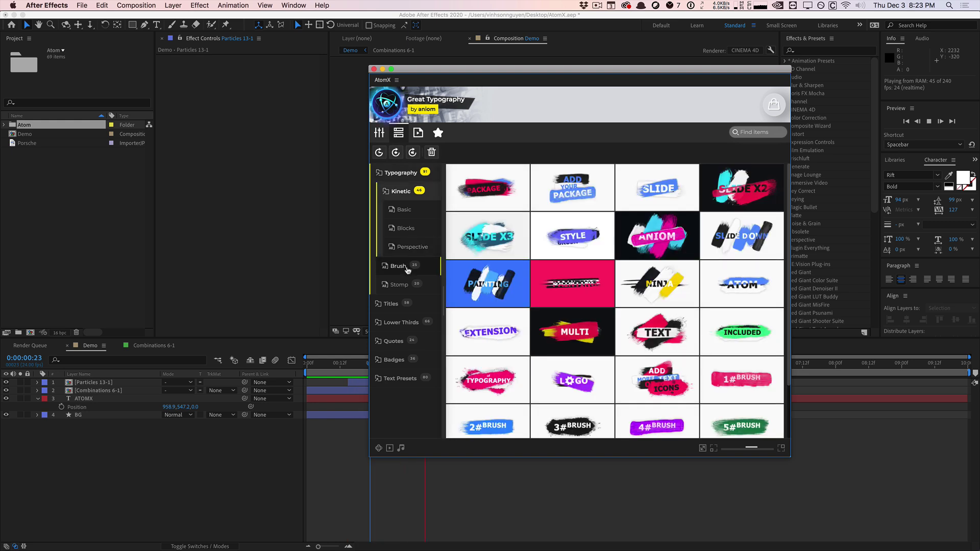
pyautogui.scroll(-1, 584, 267)
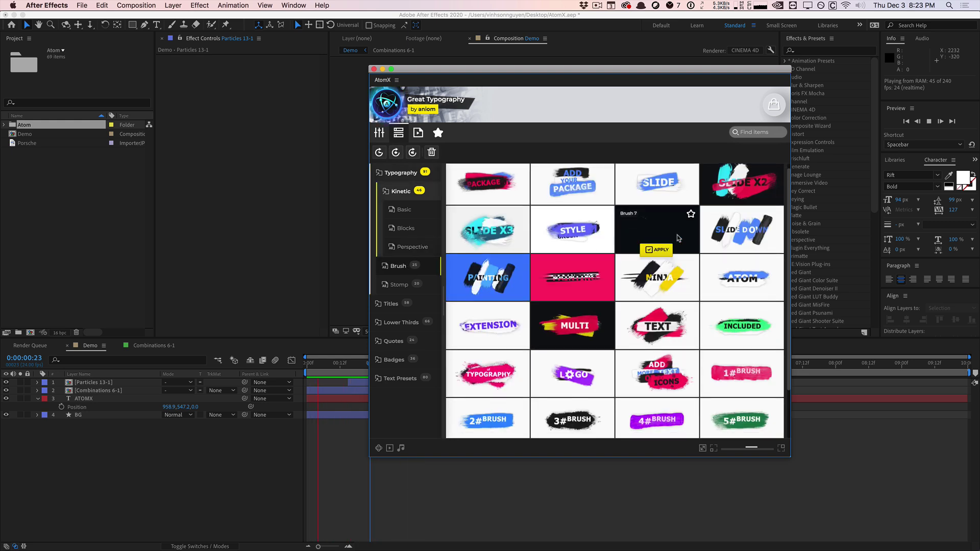
pyautogui.scroll(-3, 682, 278)
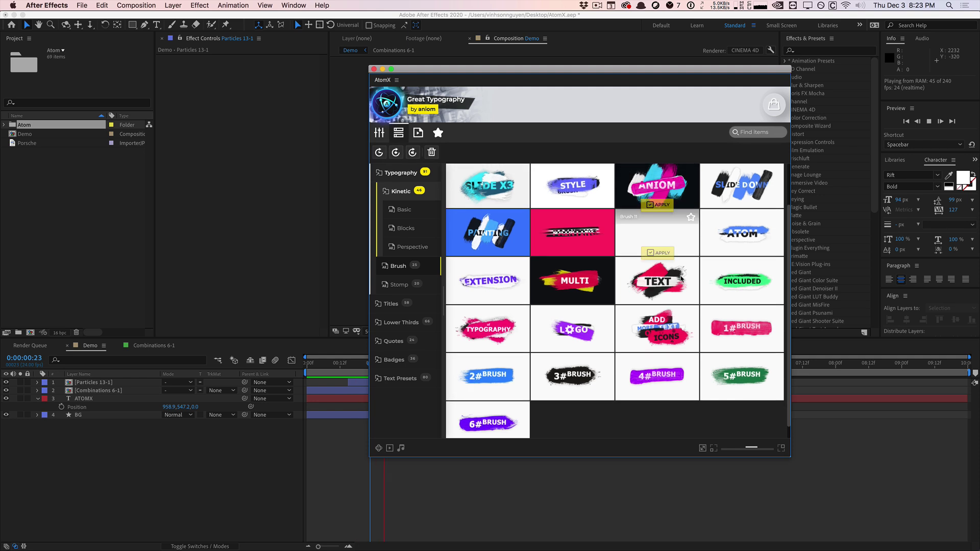
pyautogui.click(401, 284)
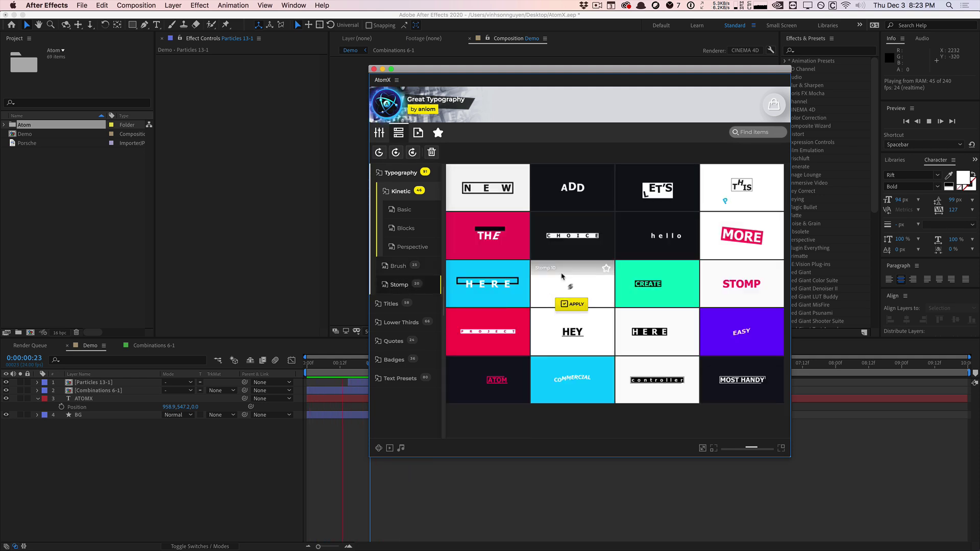
pyautogui.moveTo(561, 244)
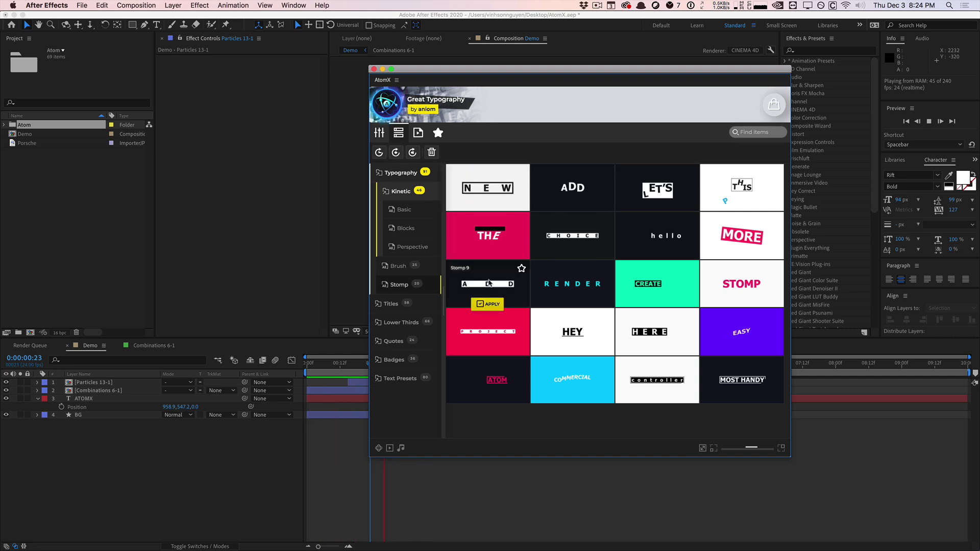
pyautogui.moveTo(484, 377)
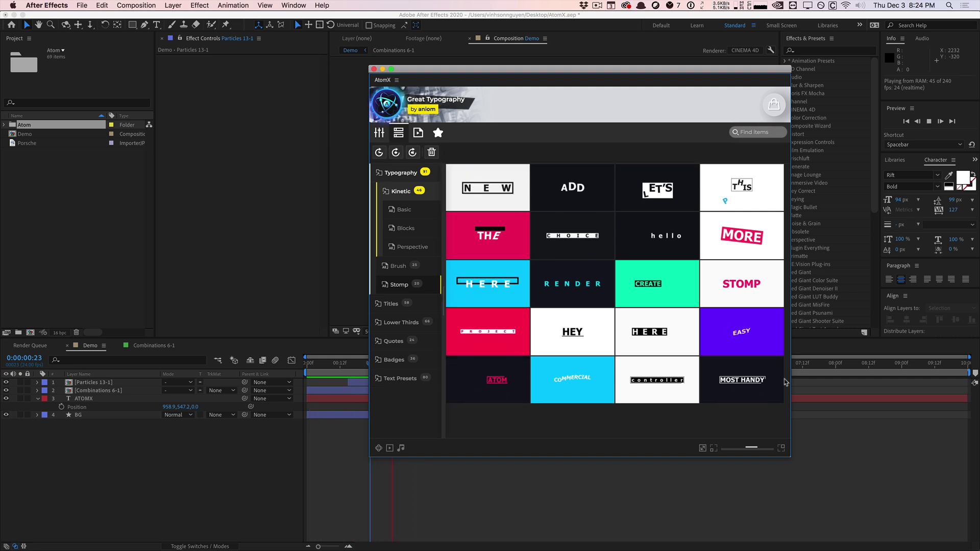
# - Open the Titles collection and view its Minimal and Fills title presets
pyautogui.click(392, 303)
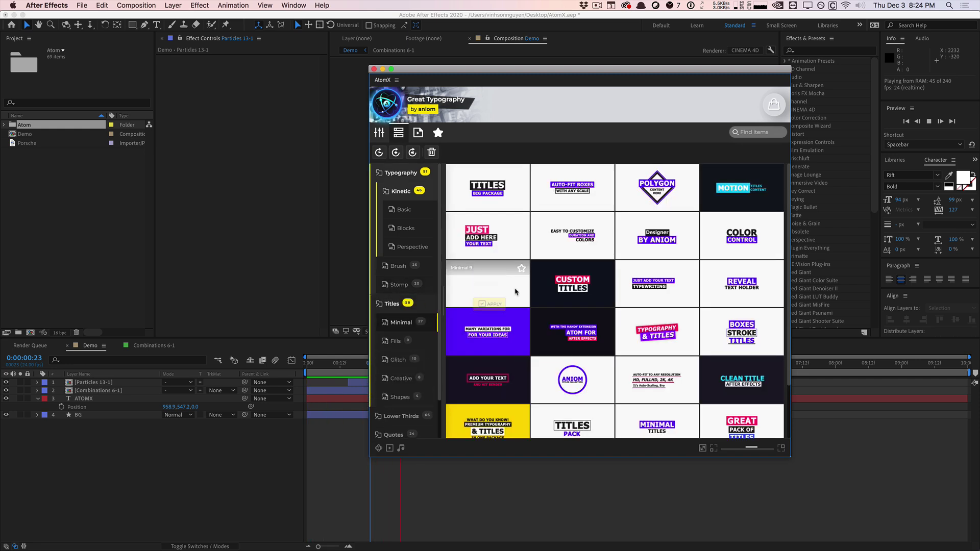
pyautogui.scroll(-1, 401, 332)
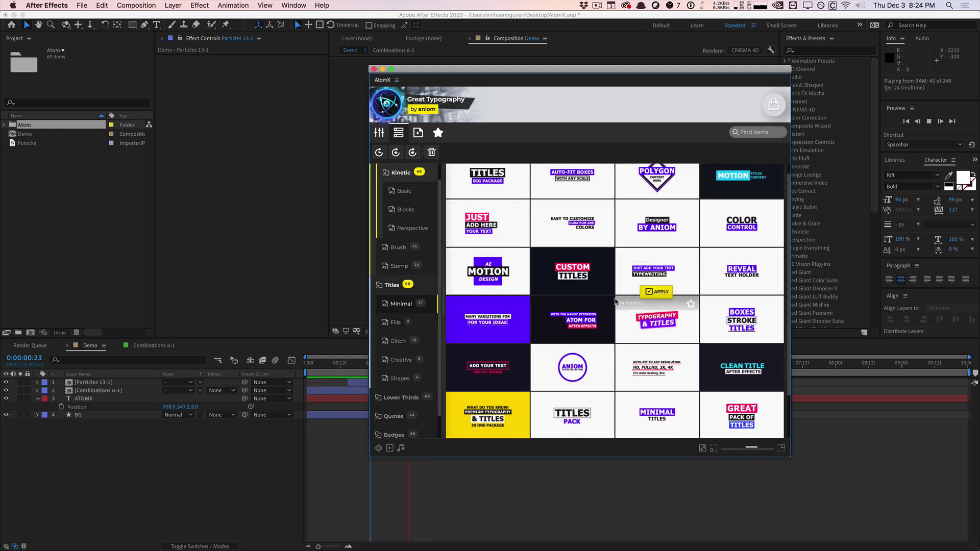
pyautogui.scroll(-3, 616, 301)
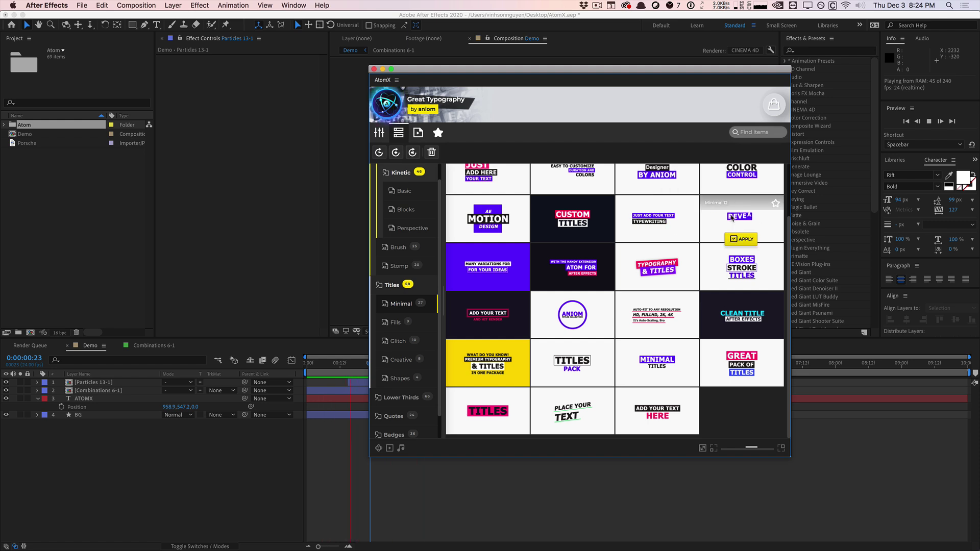
pyautogui.click(398, 323)
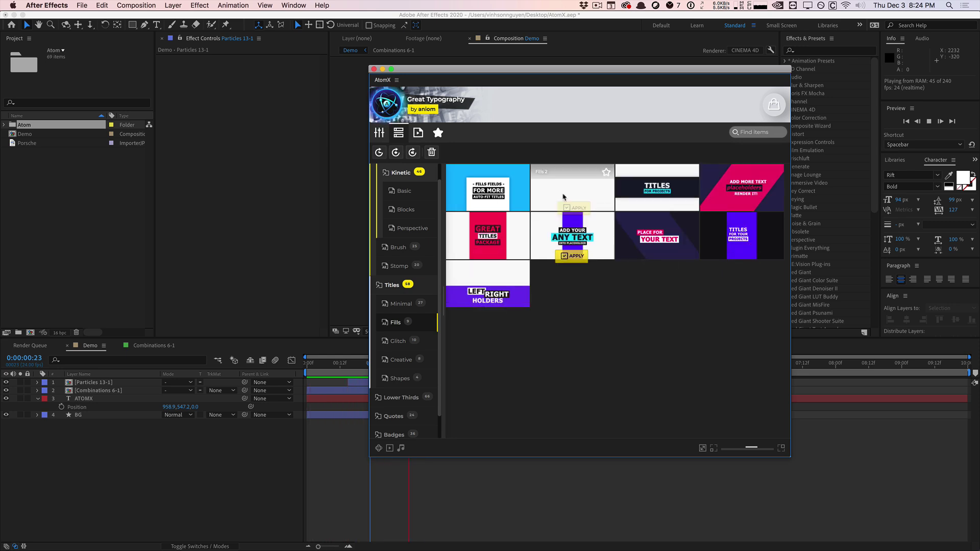
# - Preview the Glitch, Creative and Shapes title presets, scrolling on toward Lower Thirds
pyautogui.click(400, 344)
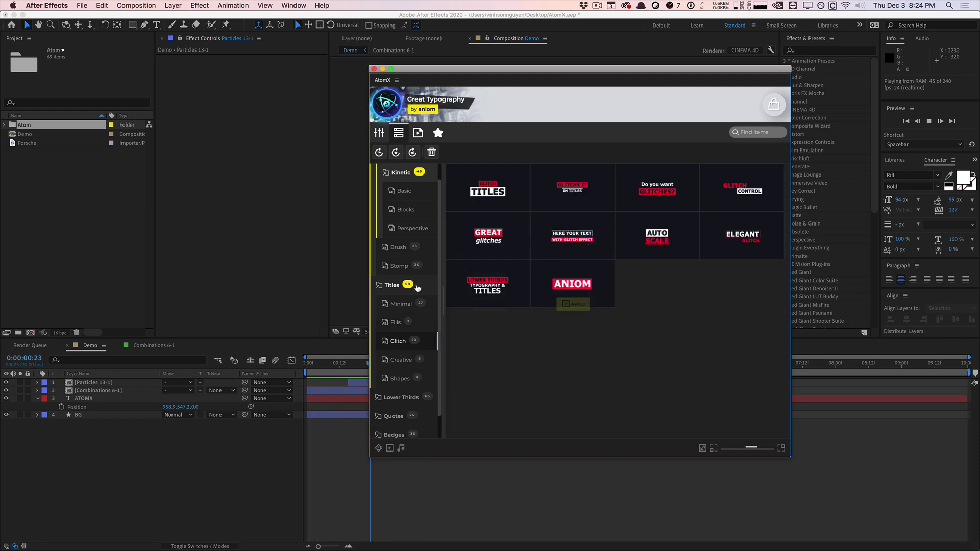
pyautogui.moveTo(493, 281)
pyautogui.moveTo(587, 278)
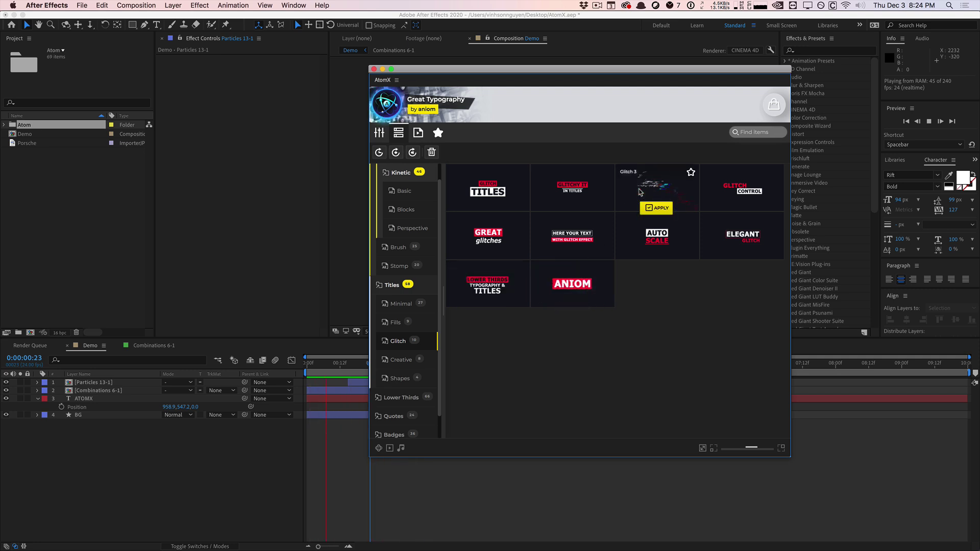
pyautogui.moveTo(587, 190)
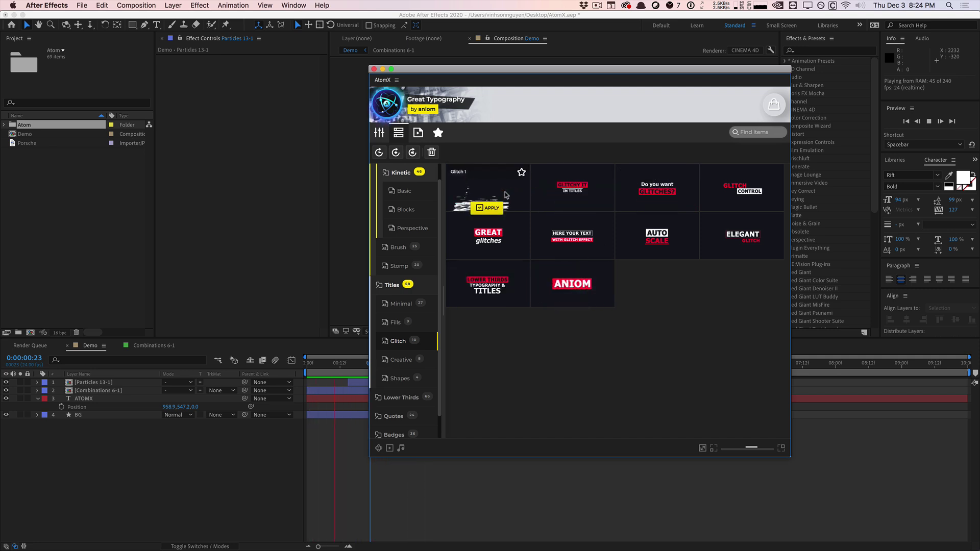
pyautogui.click(411, 361)
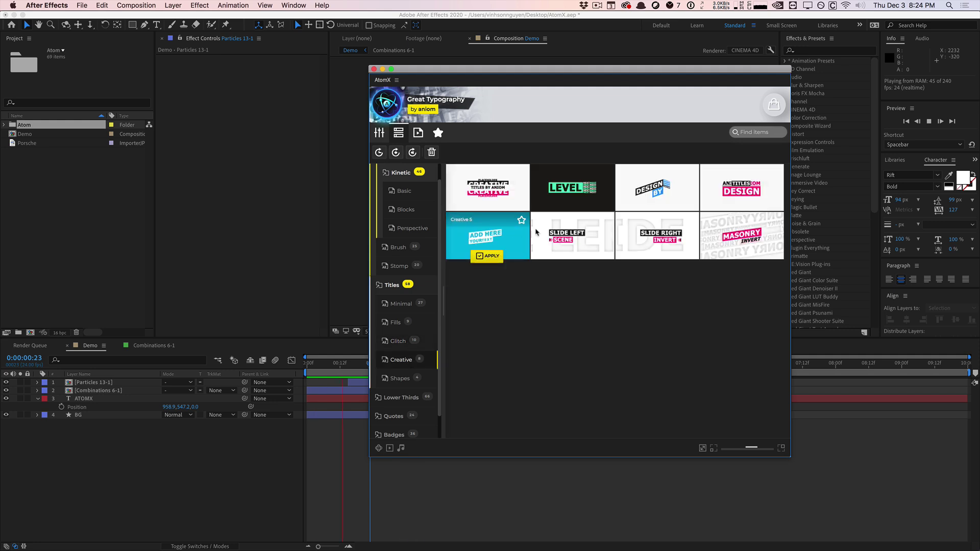
pyautogui.moveTo(576, 234)
pyautogui.click(408, 379)
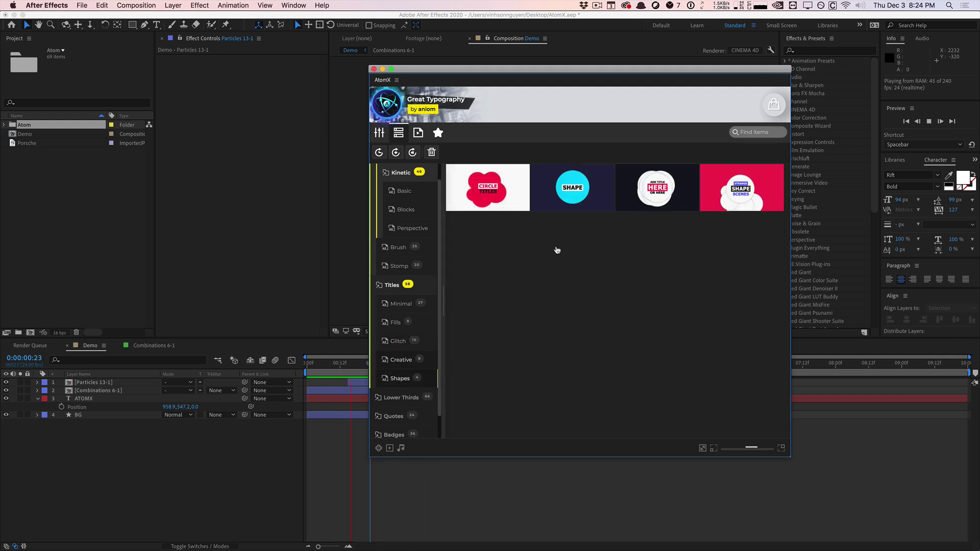
pyautogui.moveTo(626, 189)
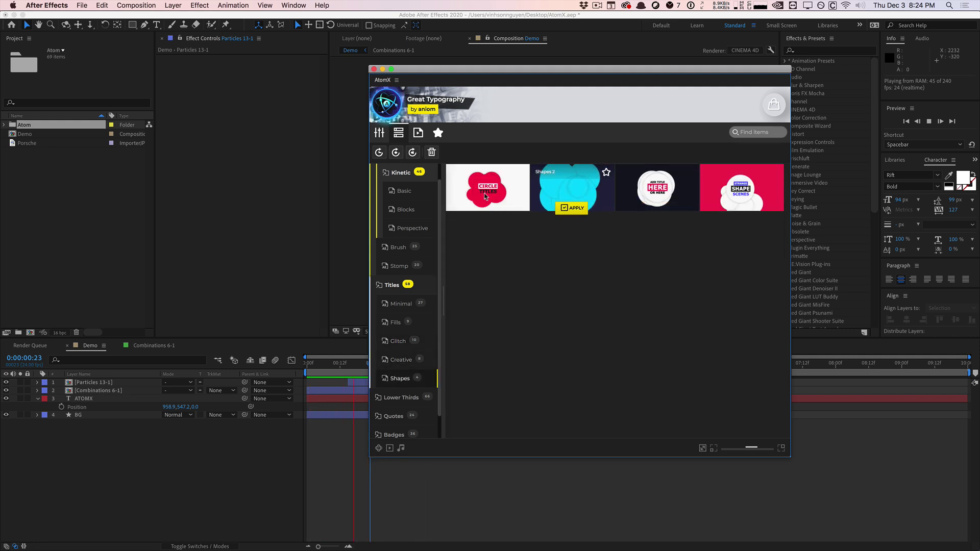
pyautogui.scroll(-1, 399, 376)
# - Preview the Lower Thirds collection's Trend, Glitch and Social presets
pyautogui.click(398, 374)
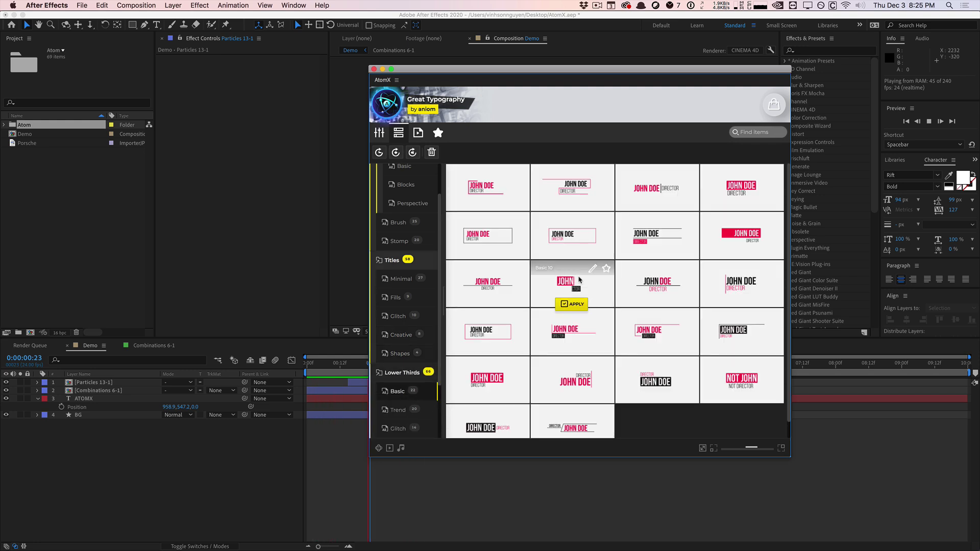
pyautogui.scroll(-1, 376, 396)
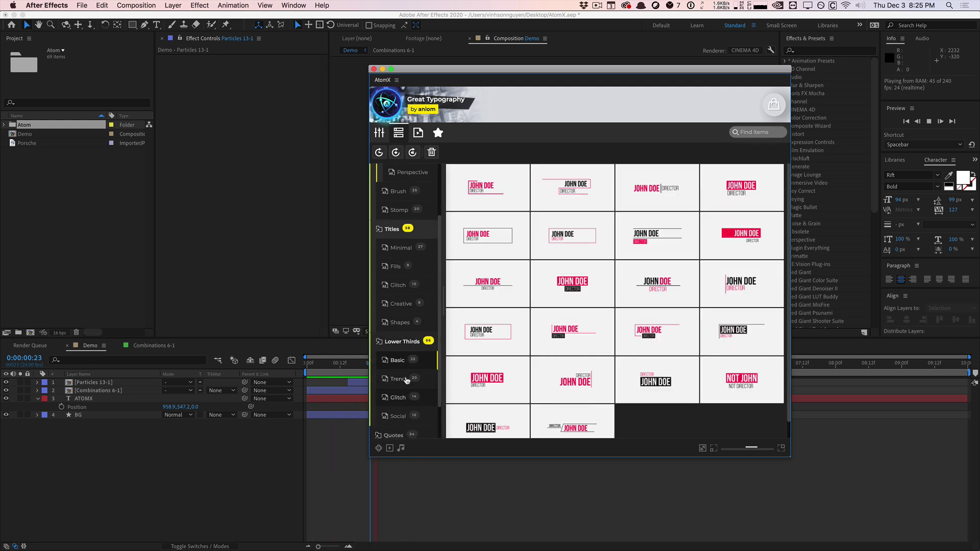
pyautogui.click(399, 379)
pyautogui.moveTo(545, 336)
pyautogui.moveTo(570, 258)
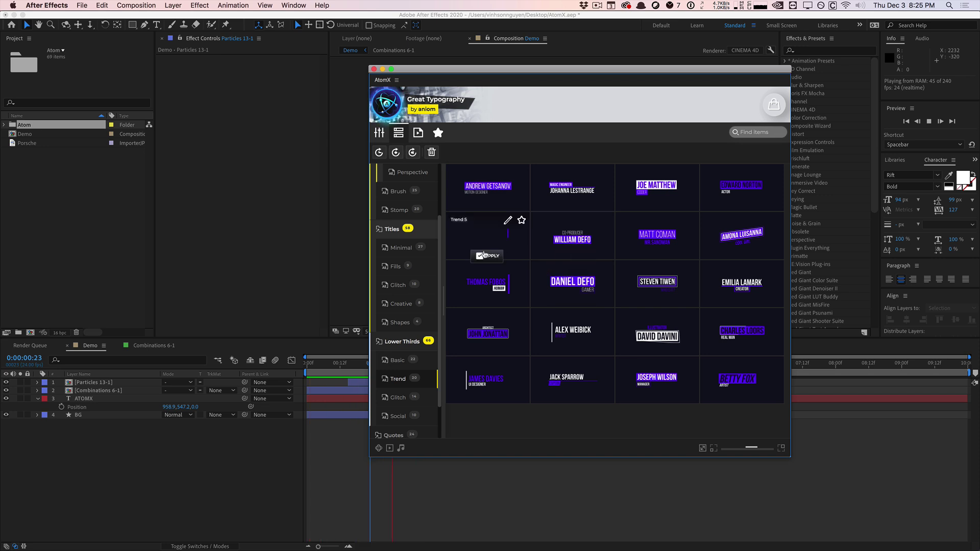
pyautogui.click(405, 403)
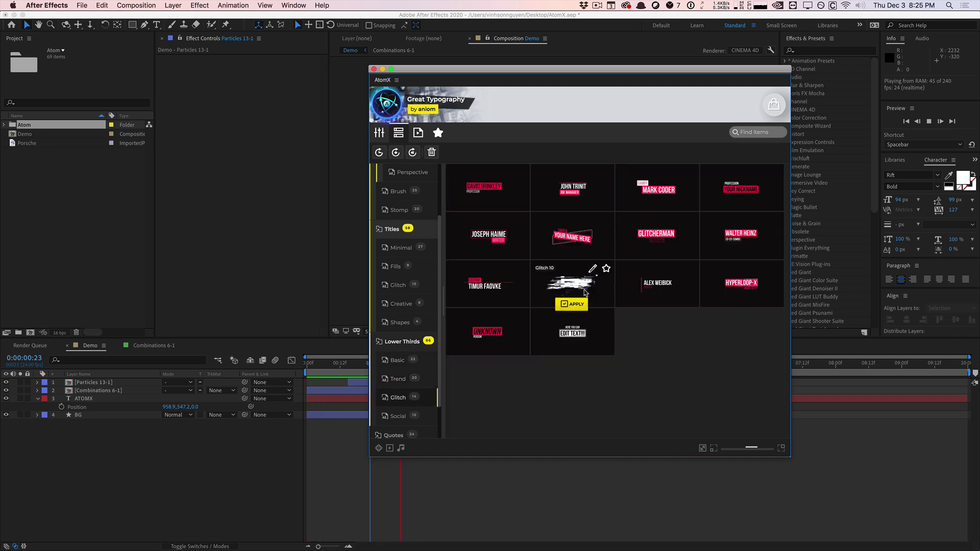
pyautogui.moveTo(576, 256)
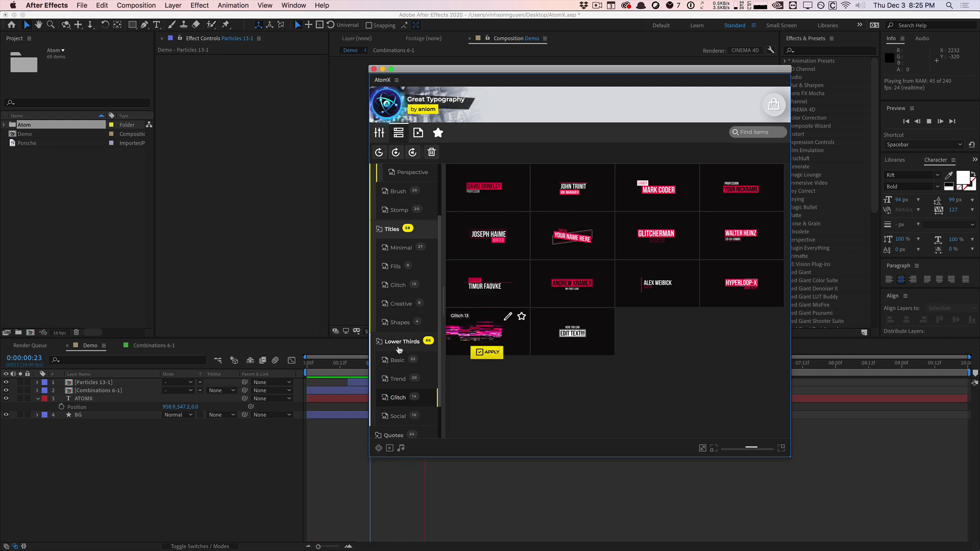
pyautogui.scroll(-1, 406, 332)
pyautogui.click(398, 372)
pyautogui.moveTo(572, 244)
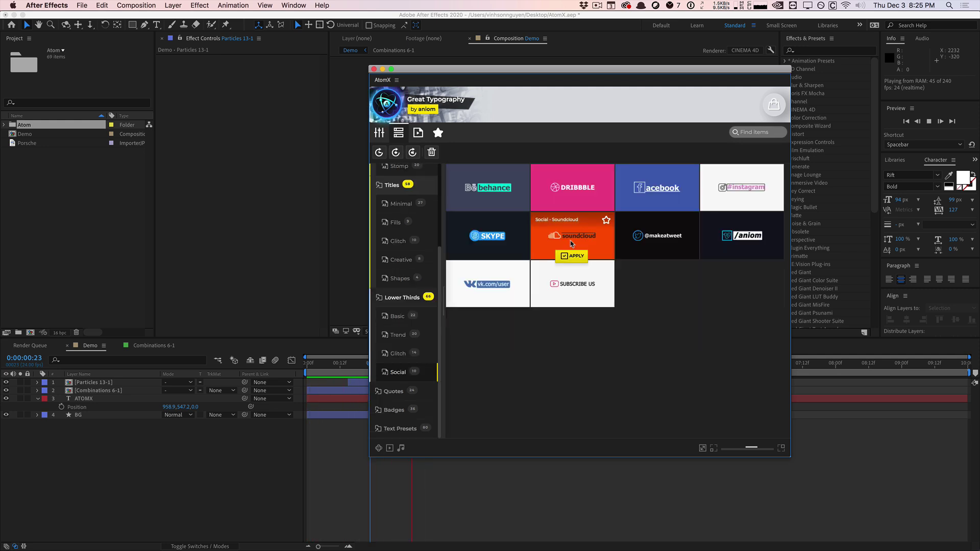
# - Preview the Modern quote presets and the Badges collection, then go to Text Presets
pyautogui.click(393, 391)
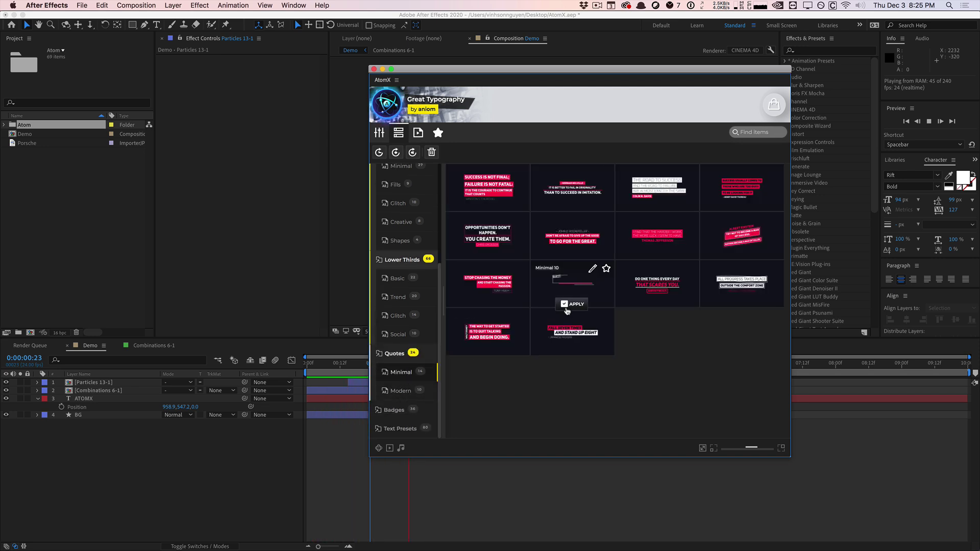
pyautogui.click(401, 391)
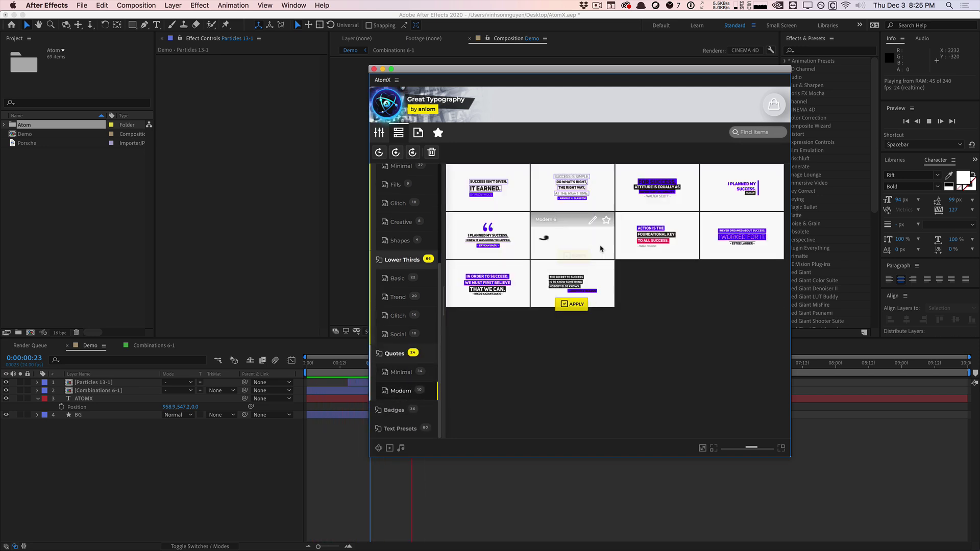
pyautogui.moveTo(595, 247)
pyautogui.click(395, 409)
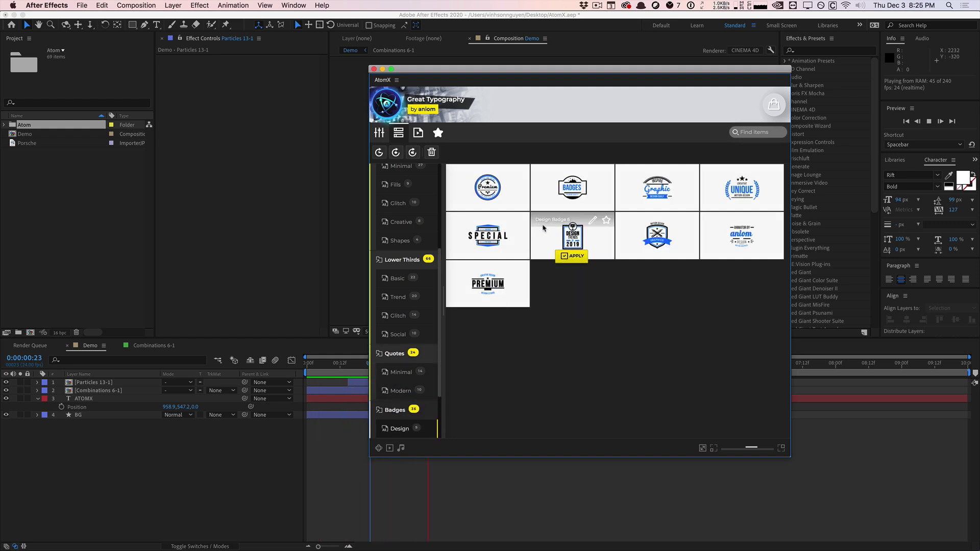
pyautogui.scroll(-3, 404, 306)
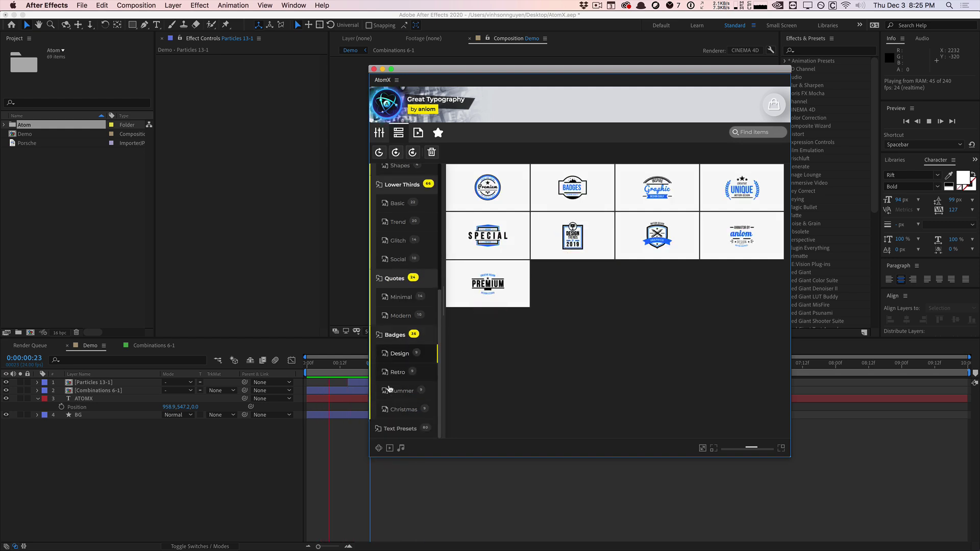
pyautogui.click(400, 427)
# - Preview the Clean, Promo and Static text presets, ending on Static's 13 presets
pyautogui.scroll(-3, 408, 409)
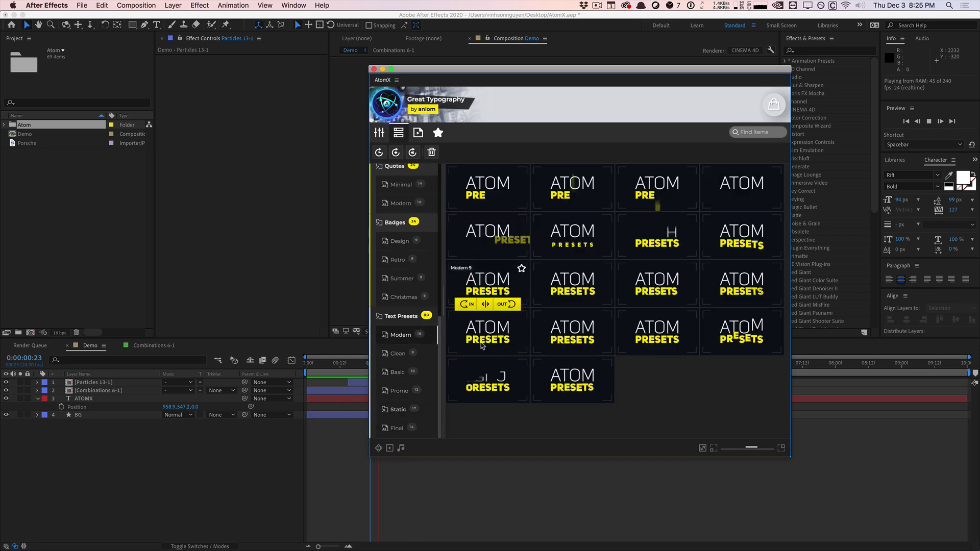
pyautogui.moveTo(483, 350)
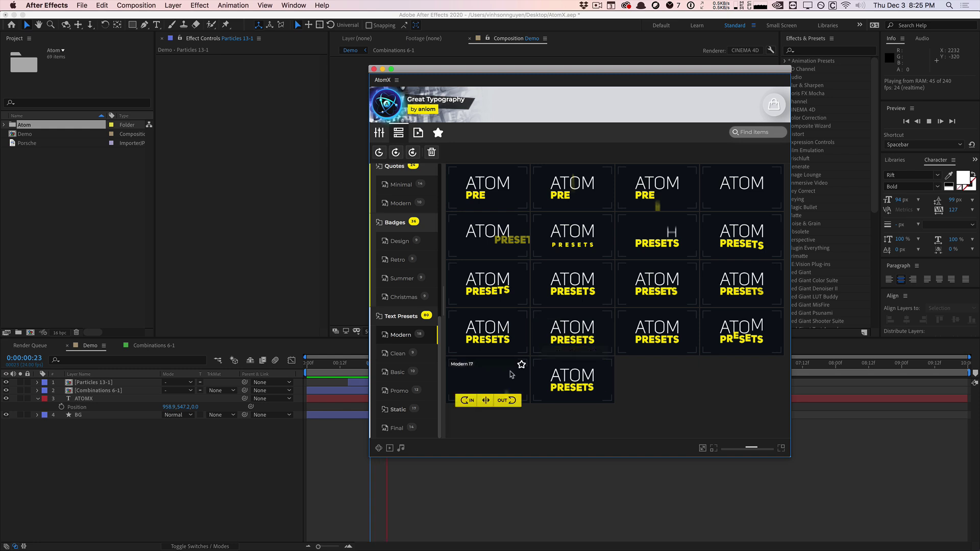
pyautogui.click(399, 354)
pyautogui.moveTo(600, 247)
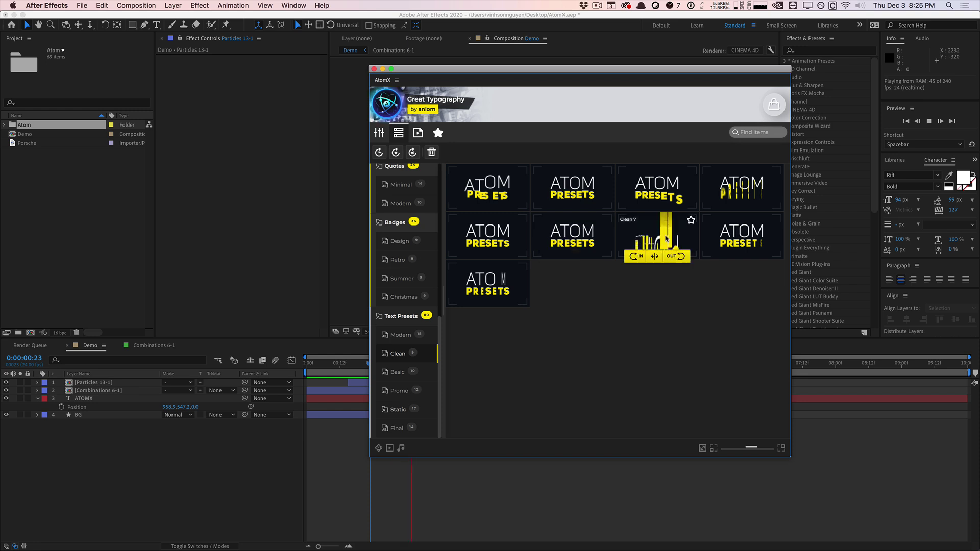
pyautogui.click(403, 391)
pyautogui.click(402, 408)
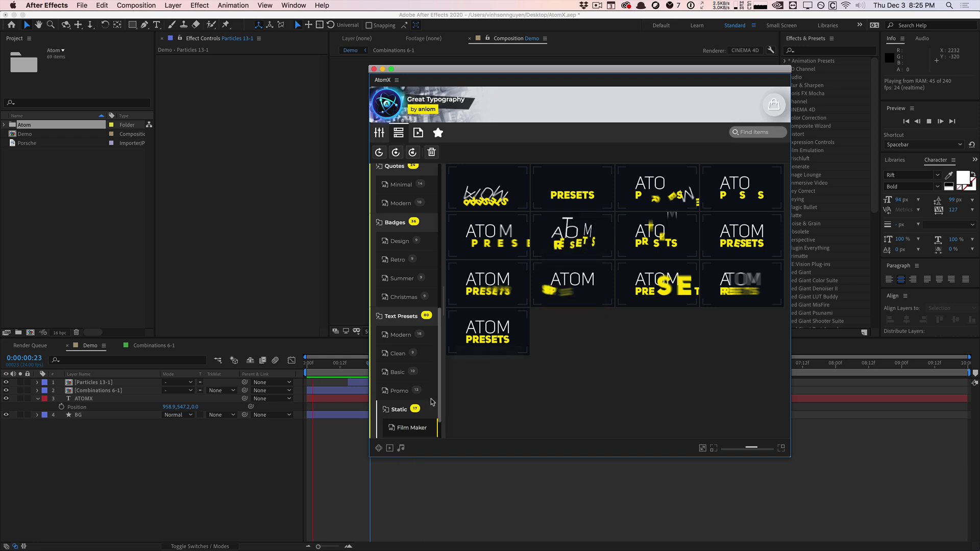
pyautogui.scroll(-2, 424, 404)
pyautogui.scroll(10, 423, 403)
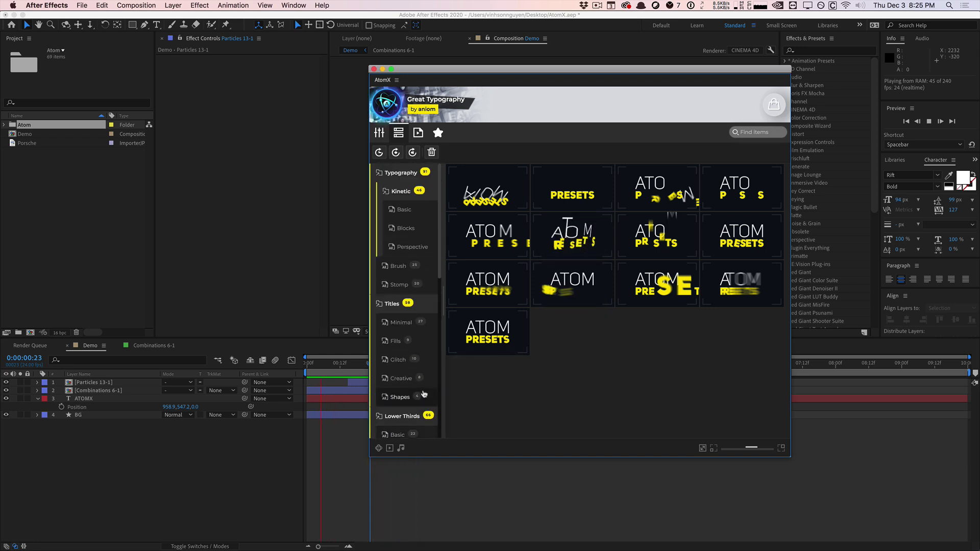